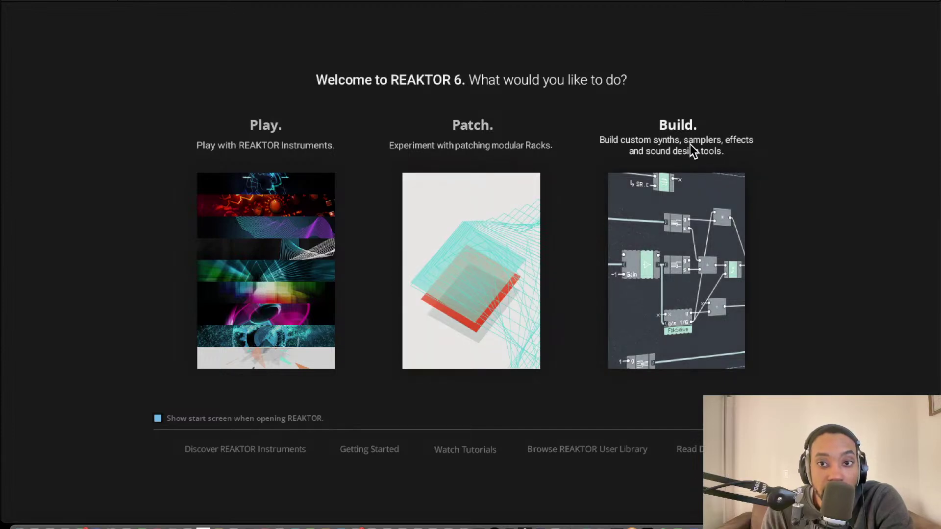
- Start a new Build session and browse the Blocks Primes folders, including Boutique and Racks
{"action": "left_click", "coordinate": [662, 208]}
{"action": "left_click", "coordinate": [28, 29]}
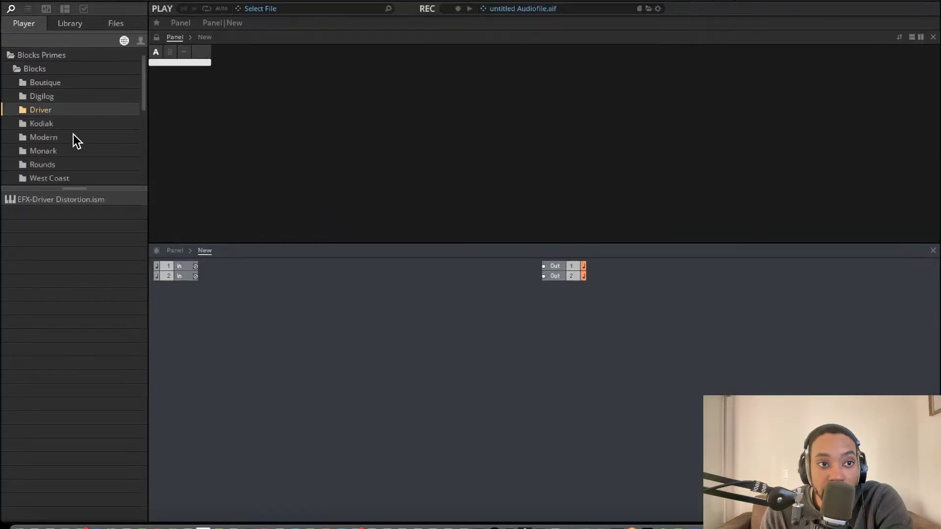
{"action": "left_click", "coordinate": [40, 70]}
{"action": "left_click", "coordinate": [38, 86]}
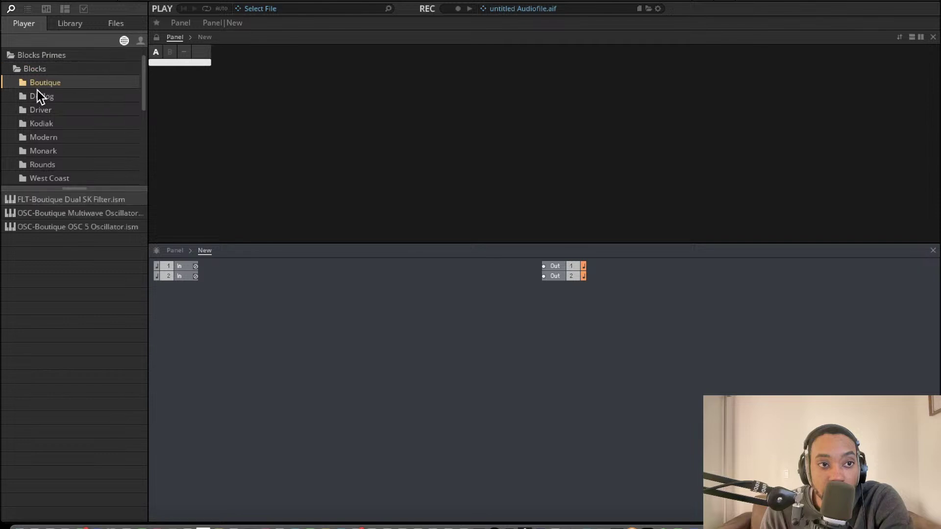
{"action": "scroll", "coordinate": [48, 111], "scroll_direction": "down", "scroll_amount": 5}
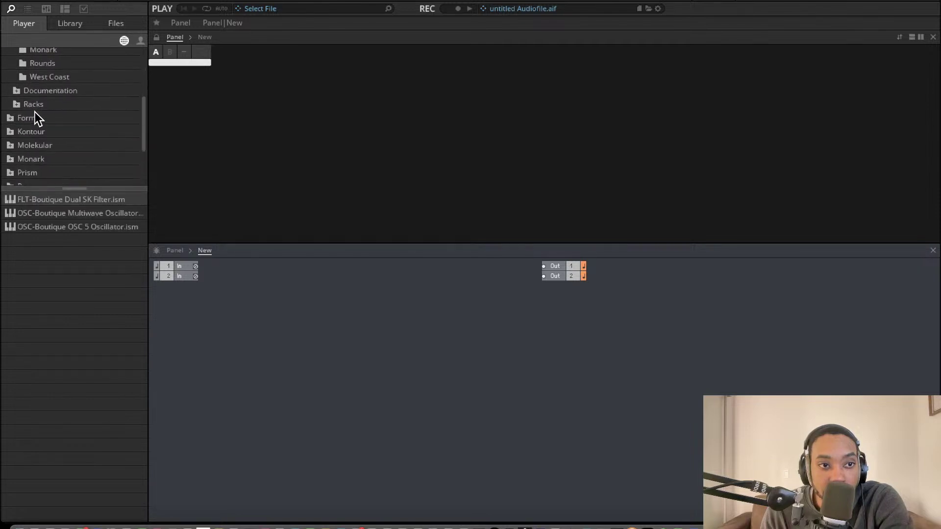
{"action": "left_click", "coordinate": [19, 104]}
{"action": "scroll", "coordinate": [59, 123], "scroll_direction": "up", "scroll_amount": 10}
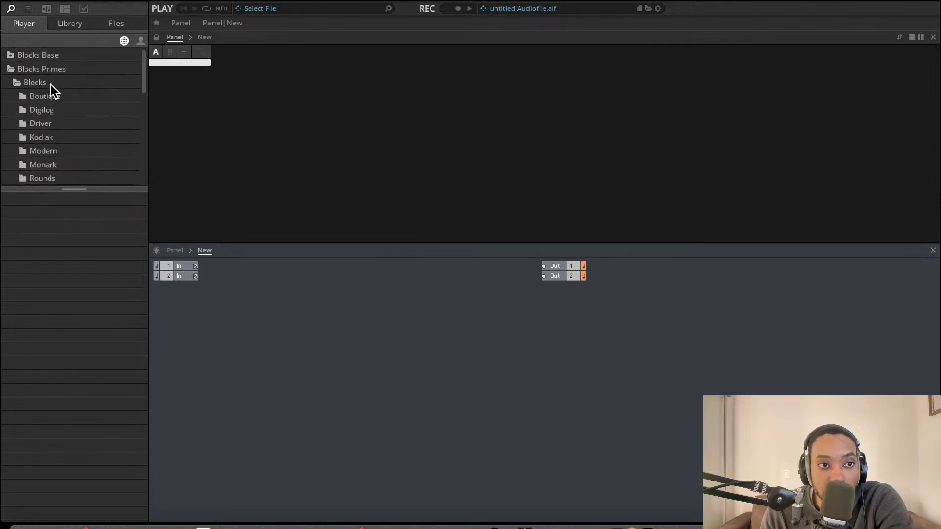
- Add the Bento Oscillator from the Blocks Base Bento Box collection to the structure
{"action": "left_click", "coordinate": [11, 56]}
{"action": "left_click", "coordinate": [19, 73]}
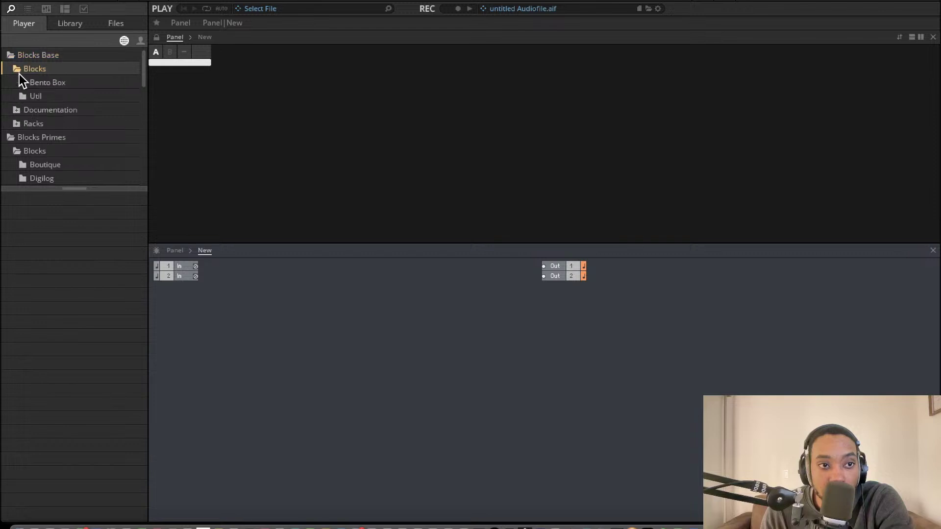
{"action": "left_click", "coordinate": [26, 83]}
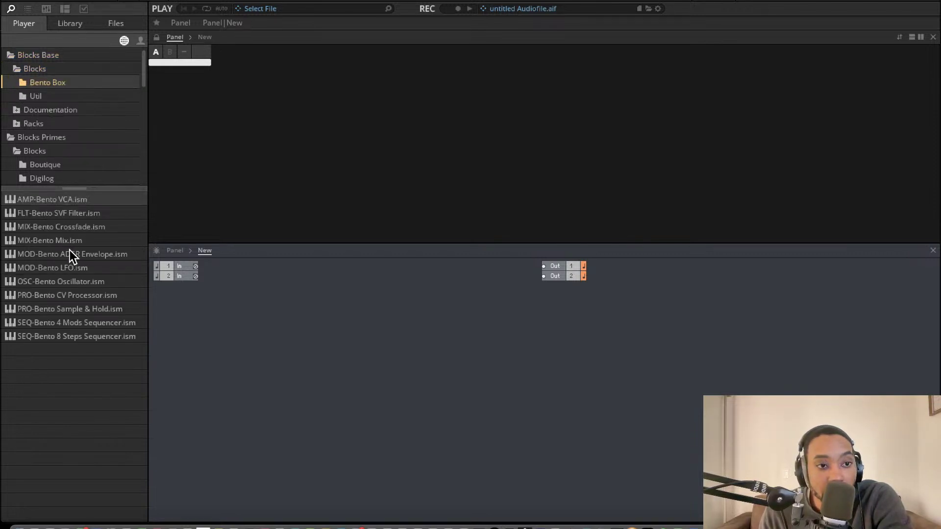
{"action": "left_click_drag", "start_coordinate": [69, 281], "coordinate": [437, 295]}
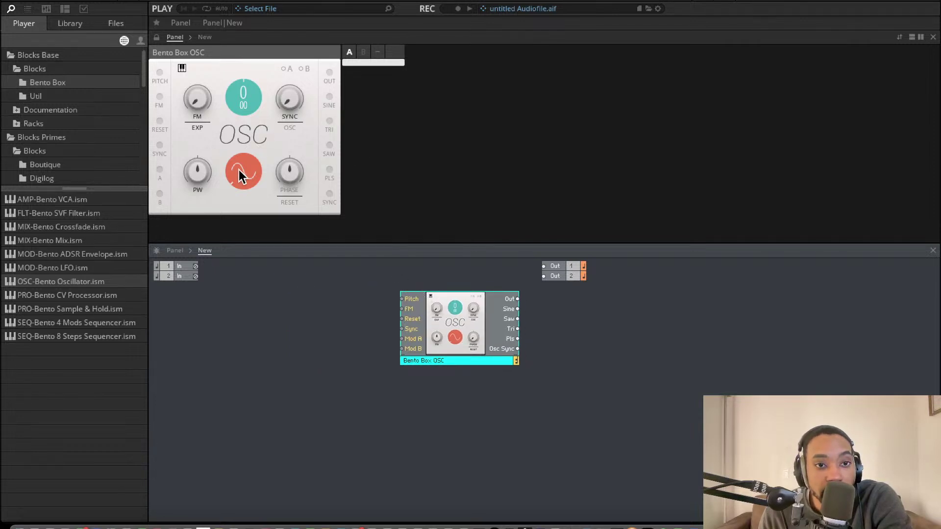
{"action": "left_click_drag", "start_coordinate": [239, 170], "coordinate": [243, 213]}
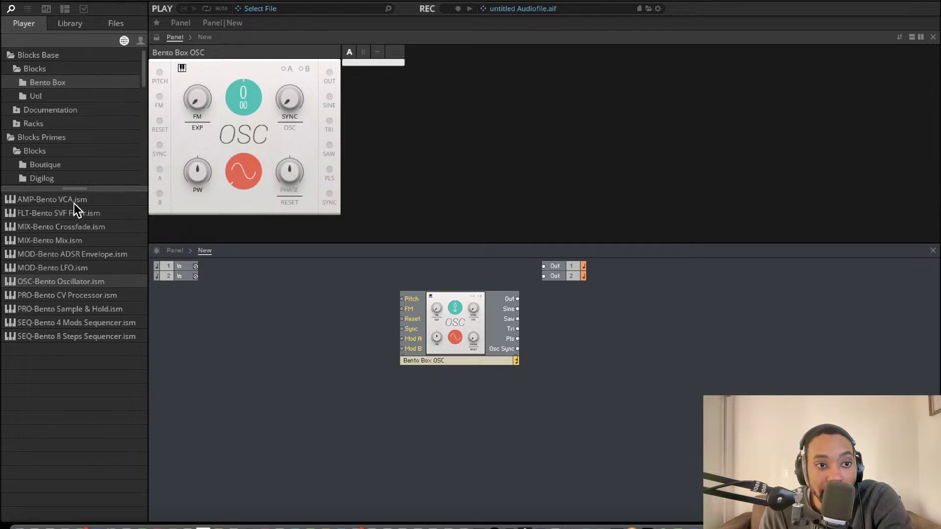
- Add the Bento VCA to the right of the oscillator and space the two blocks apart in the structure
{"action": "left_click_drag", "start_coordinate": [74, 203], "coordinate": [585, 354]}
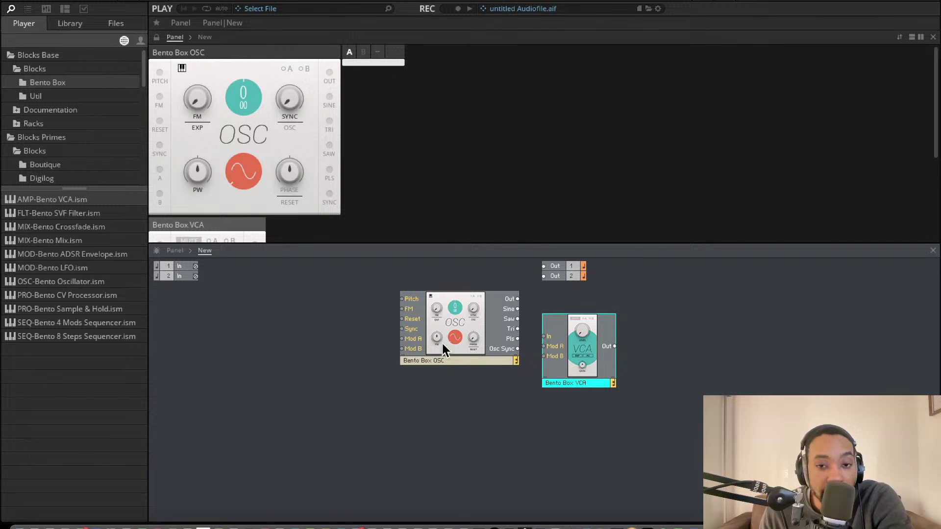
{"action": "left_click_drag", "start_coordinate": [474, 341], "coordinate": [402, 339]}
{"action": "left_click_drag", "start_coordinate": [566, 367], "coordinate": [527, 358]}
{"action": "left_click", "coordinate": [567, 284]}
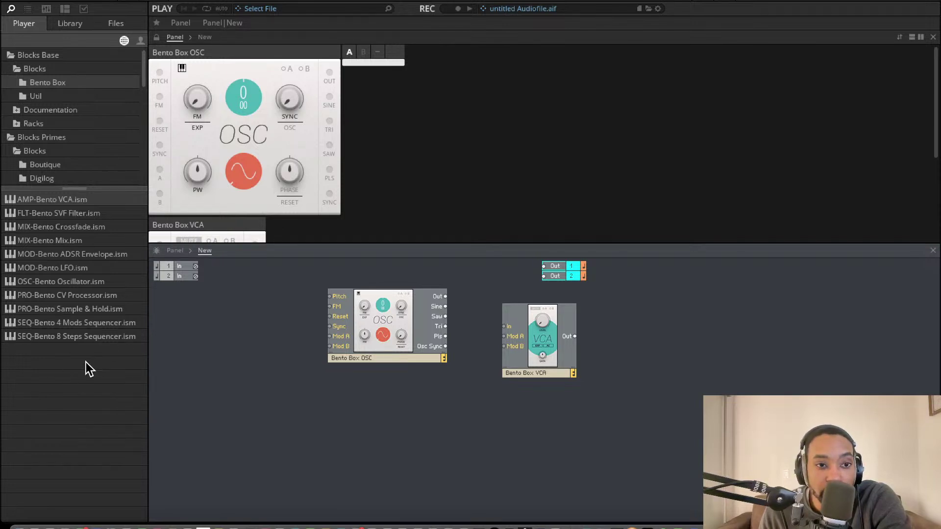
- Add the Bento 8 Steps Sequencer and the Util Clock to the structure, placing the clock above and left of the sequencer
{"action": "left_click_drag", "start_coordinate": [74, 336], "coordinate": [230, 418]}
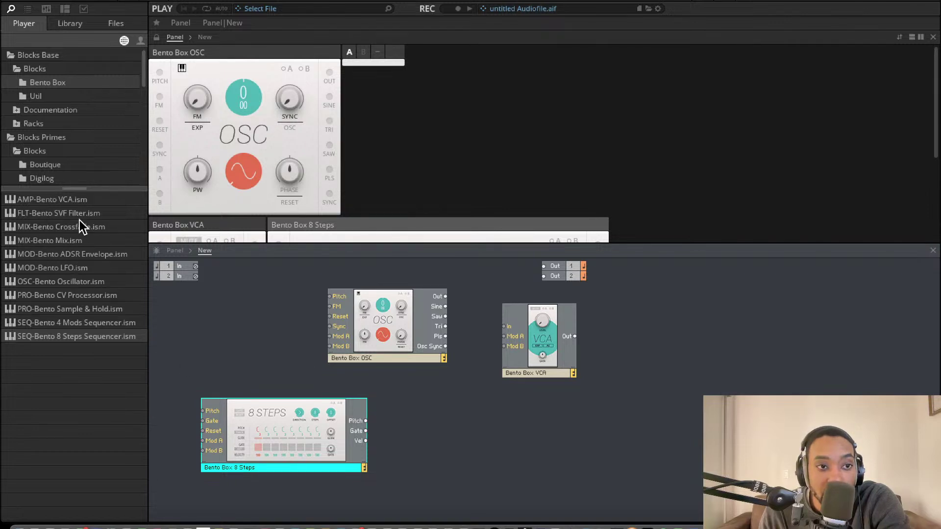
{"action": "left_click", "coordinate": [55, 96]}
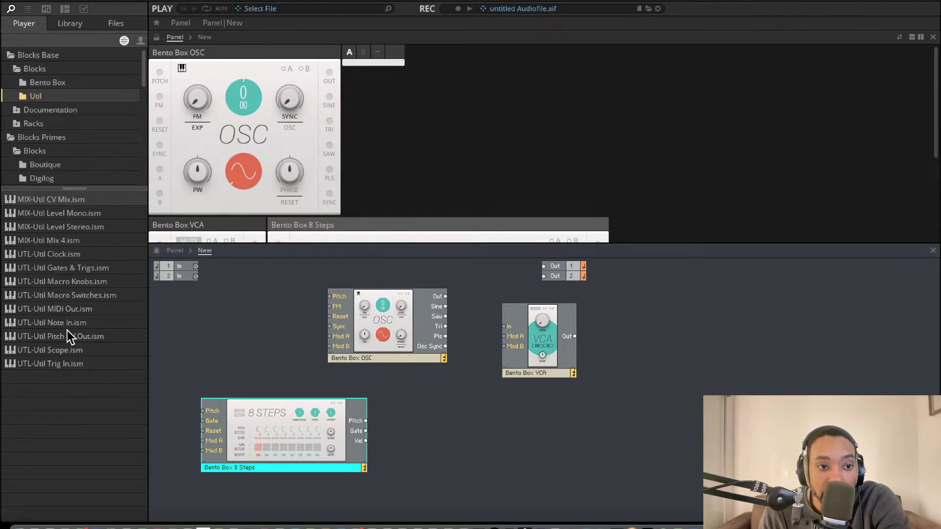
{"action": "left_click_drag", "start_coordinate": [80, 254], "coordinate": [222, 361]}
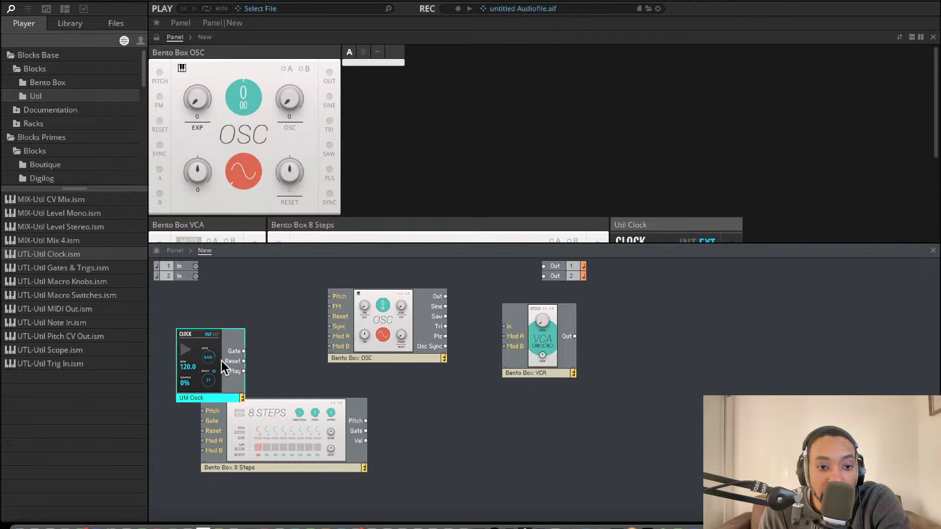
{"action": "left_click_drag", "start_coordinate": [262, 441], "coordinate": [296, 466]}
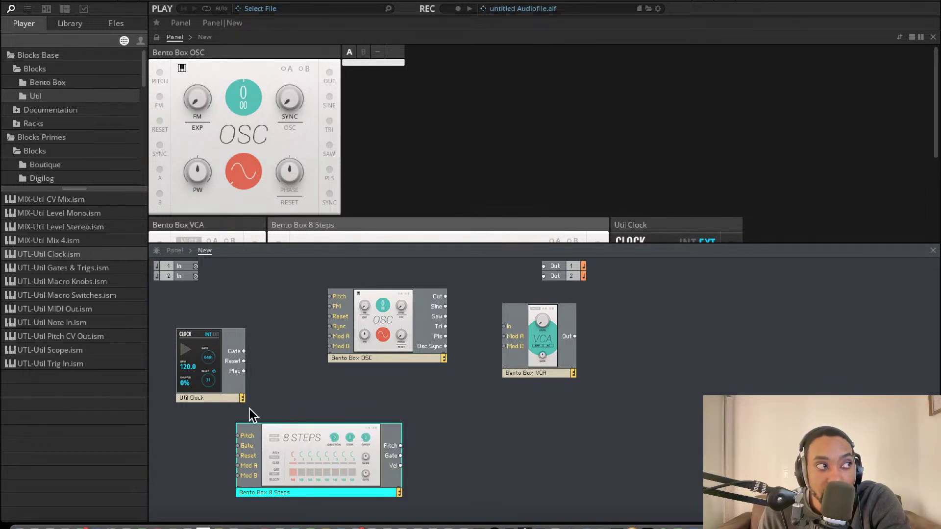
{"action": "left_click_drag", "start_coordinate": [225, 359], "coordinate": [248, 364]}
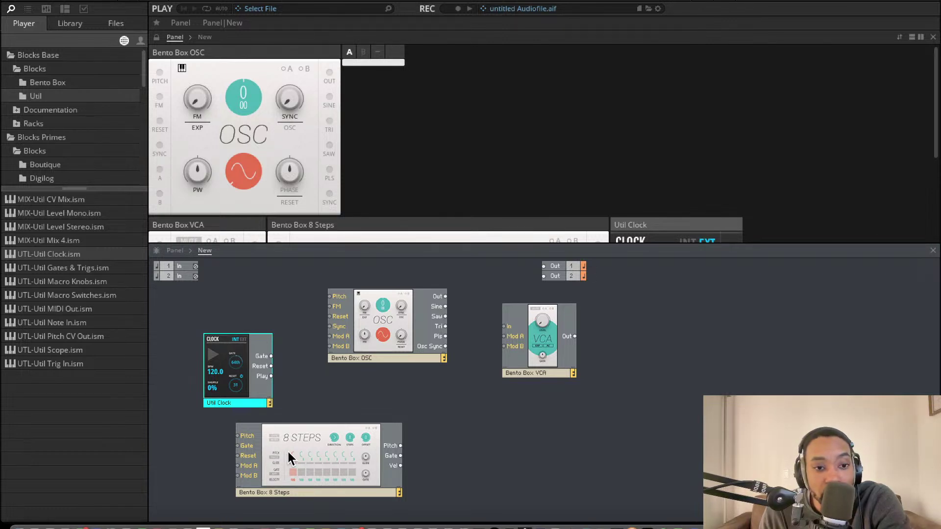
{"action": "left_click_drag", "start_coordinate": [288, 452], "coordinate": [326, 450]}
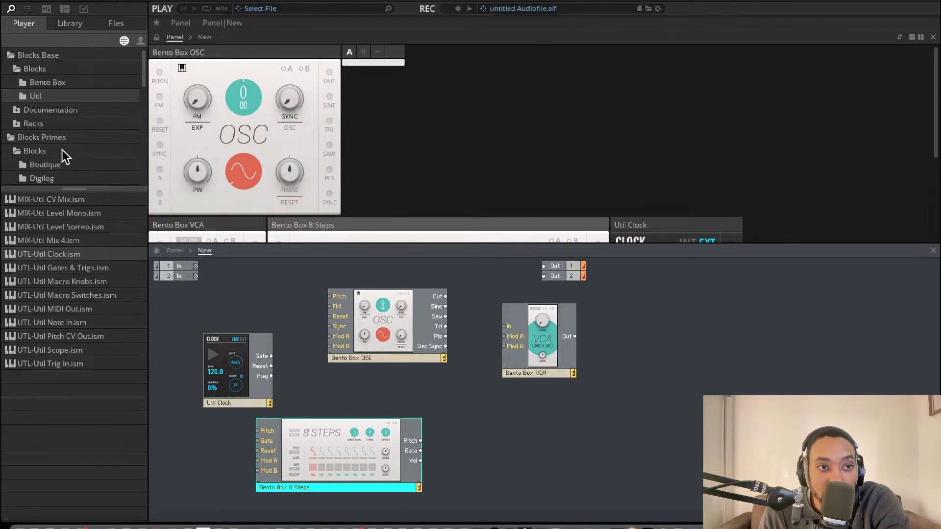
- Add the Bento SVF Filter to the structure and position it between the oscillator and the VCA
{"action": "left_click", "coordinate": [55, 83]}
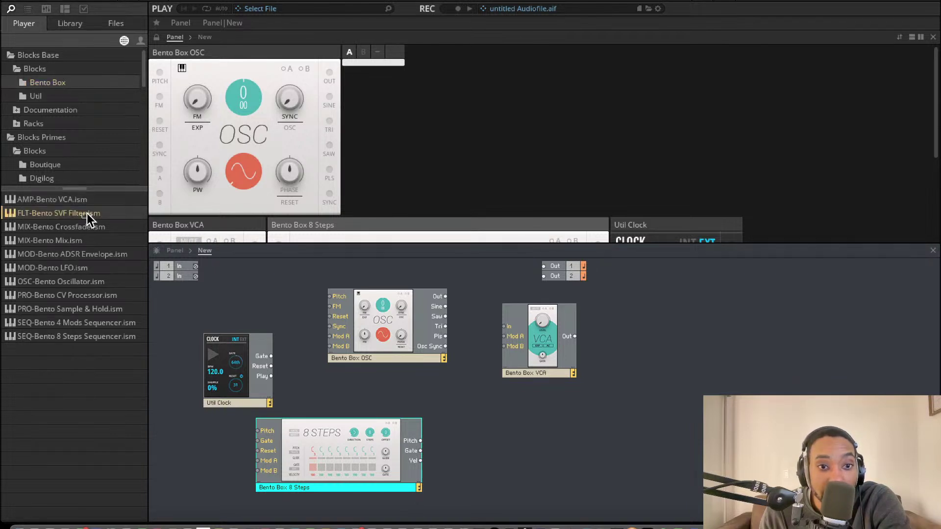
{"action": "left_click_drag", "start_coordinate": [87, 213], "coordinate": [444, 390]}
{"action": "left_click", "coordinate": [550, 355]}
{"action": "left_click_drag", "start_coordinate": [550, 355], "coordinate": [592, 377]}
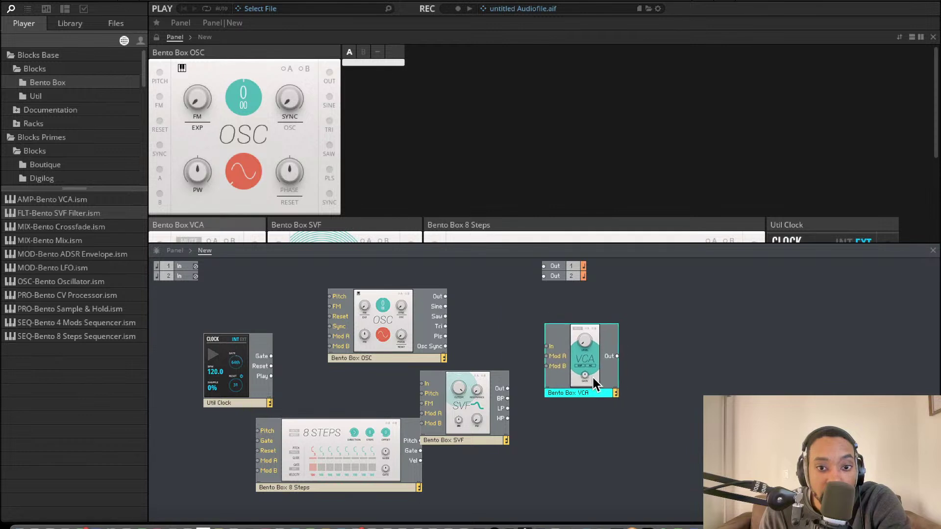
{"action": "left_click_drag", "start_coordinate": [478, 387], "coordinate": [504, 380]}
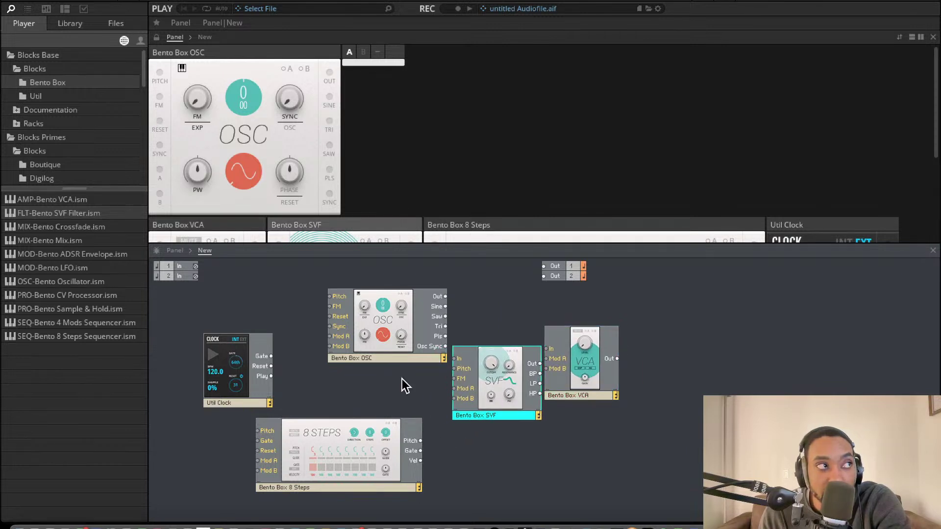
- Add the Util Note In block left of the oscillator and move the clock down to make room
{"action": "left_click", "coordinate": [68, 83]}
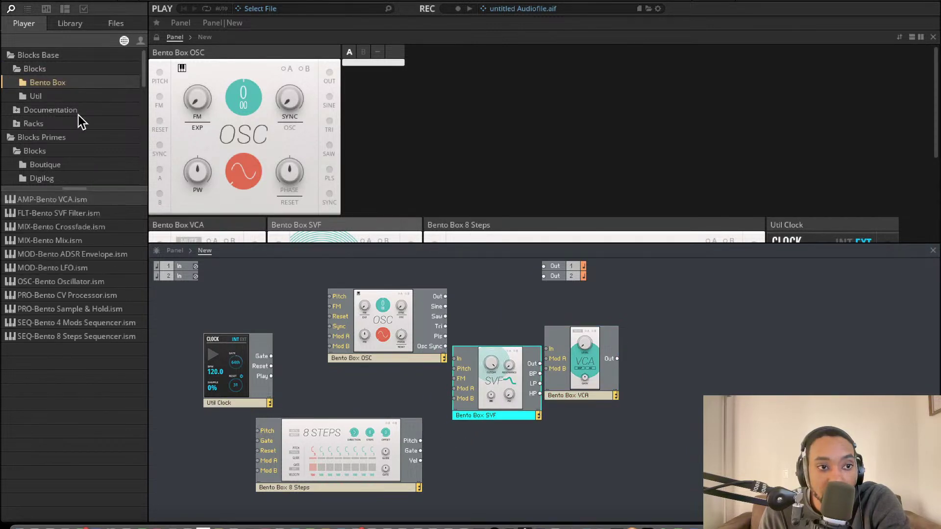
{"action": "left_click", "coordinate": [51, 97]}
{"action": "left_click_drag", "start_coordinate": [77, 325], "coordinate": [235, 300]}
{"action": "left_click_drag", "start_coordinate": [233, 360], "coordinate": [194, 399]}
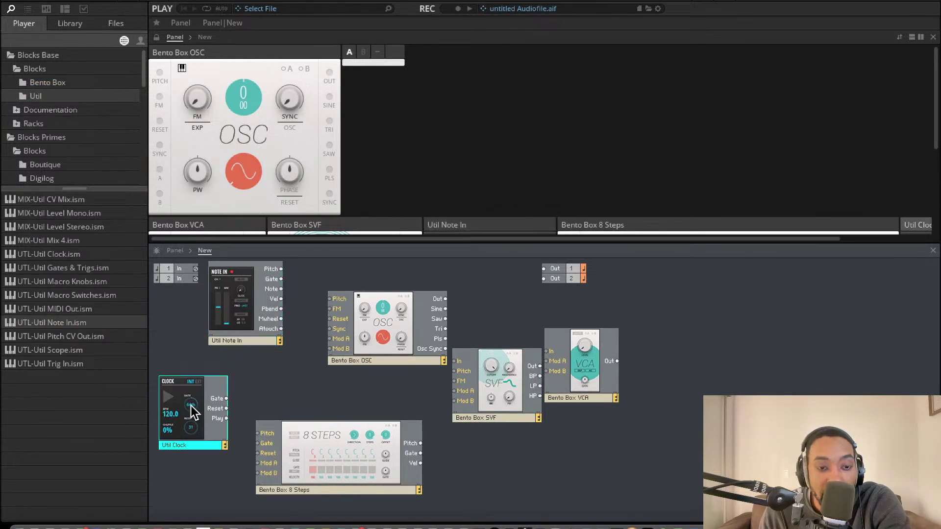
- Wire the oscillator's Pitch input from Note In, then replace that source with the 8 Steps sequencer's Pitch output
{"action": "left_click_drag", "start_coordinate": [281, 269], "coordinate": [330, 298]}
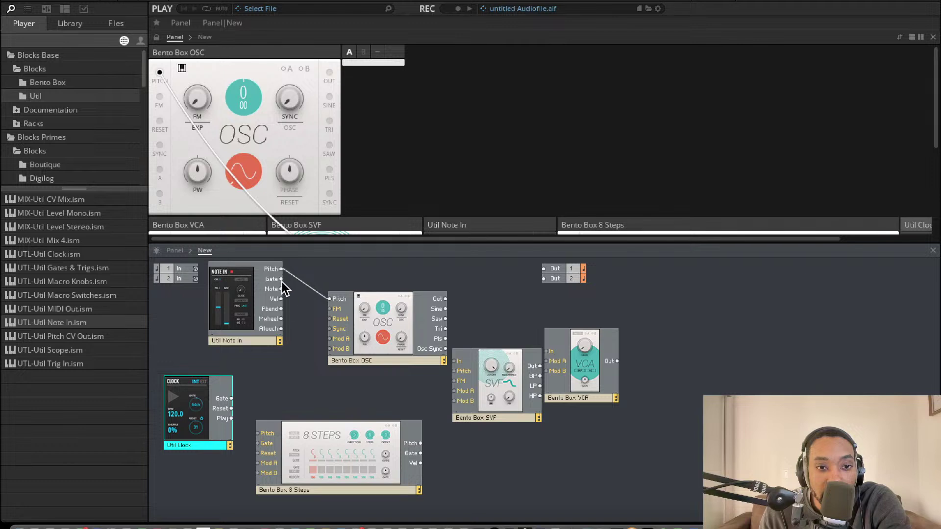
{"action": "left_click_drag", "start_coordinate": [394, 314], "coordinate": [381, 298]}
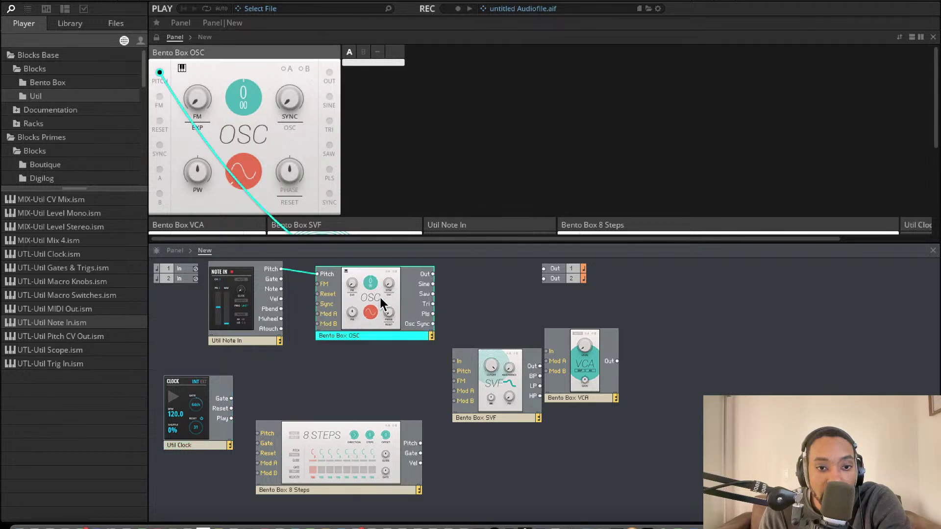
{"action": "left_click_drag", "start_coordinate": [434, 274], "coordinate": [449, 306]}
{"action": "left_click_drag", "start_coordinate": [394, 279], "coordinate": [377, 402]}
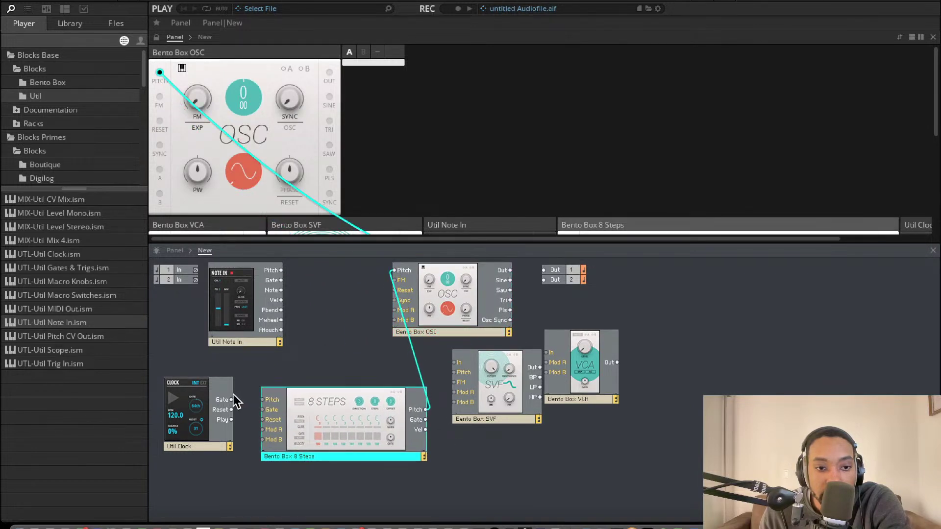
- Connect Note In's Pitch output to the sequencer's Pitch input, and the clock's Gate and Play outputs to its Gate and Reset inputs
{"action": "left_click_drag", "start_coordinate": [249, 398], "coordinate": [282, 270]}
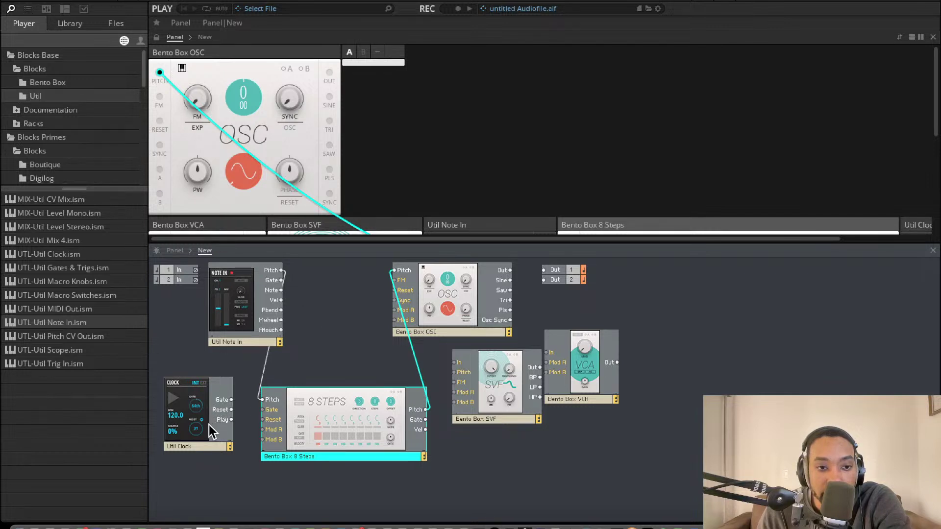
{"action": "left_click_drag", "start_coordinate": [202, 423], "coordinate": [268, 420]}
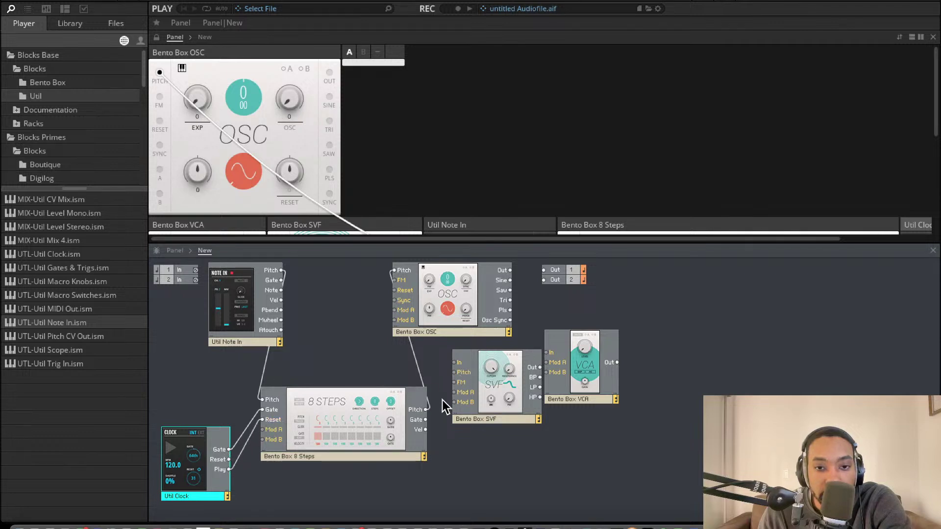
{"action": "left_click_drag", "start_coordinate": [362, 399], "coordinate": [342, 372]}
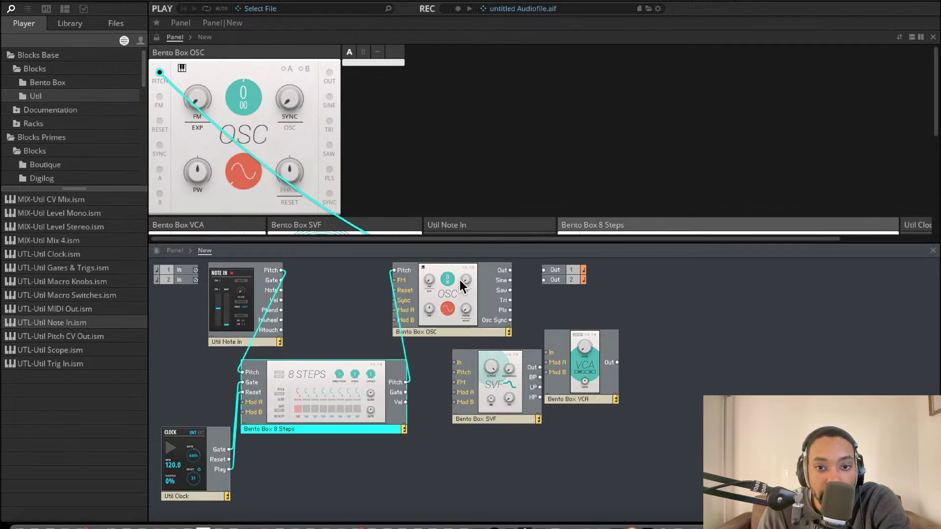
- Rearrange the structure with the 8 Steps sequencer beside Note In and the oscillator and SVF filter below it
{"action": "left_click", "coordinate": [447, 261]}
{"action": "left_click_drag", "start_coordinate": [447, 261], "coordinate": [583, 399]}
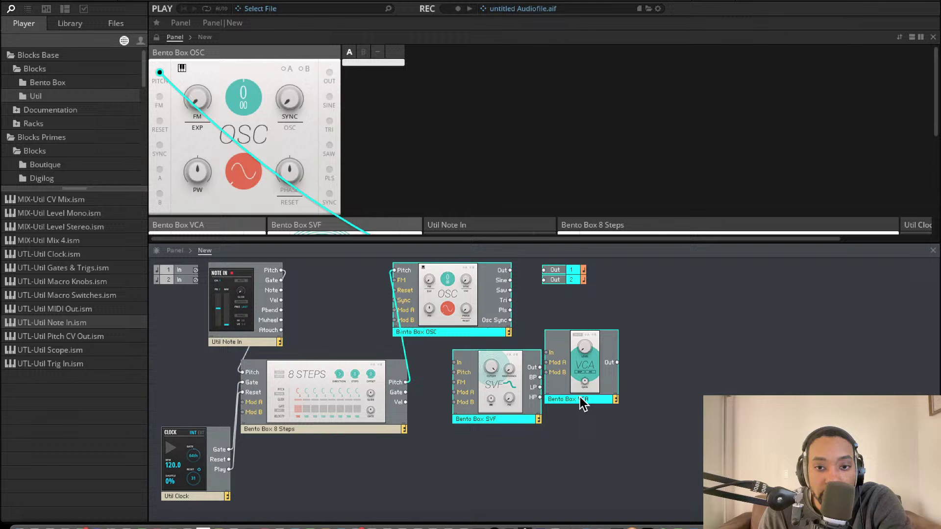
{"action": "left_click", "coordinate": [520, 337]}
{"action": "left_click_drag", "start_coordinate": [456, 295], "coordinate": [458, 305]}
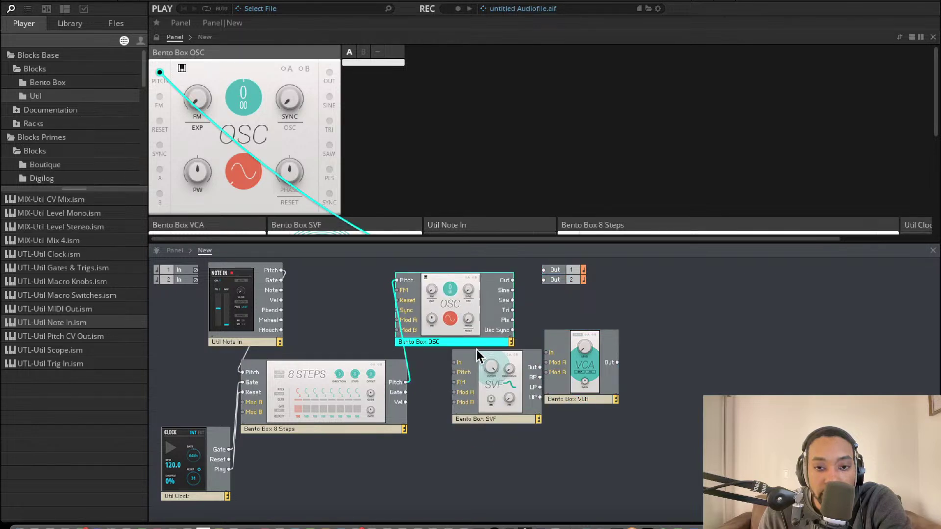
{"action": "left_click_drag", "start_coordinate": [477, 349], "coordinate": [486, 444]}
{"action": "left_click_drag", "start_coordinate": [482, 304], "coordinate": [501, 408]}
{"action": "left_click_drag", "start_coordinate": [357, 384], "coordinate": [412, 302]}
{"action": "left_click_drag", "start_coordinate": [444, 397], "coordinate": [411, 396]}
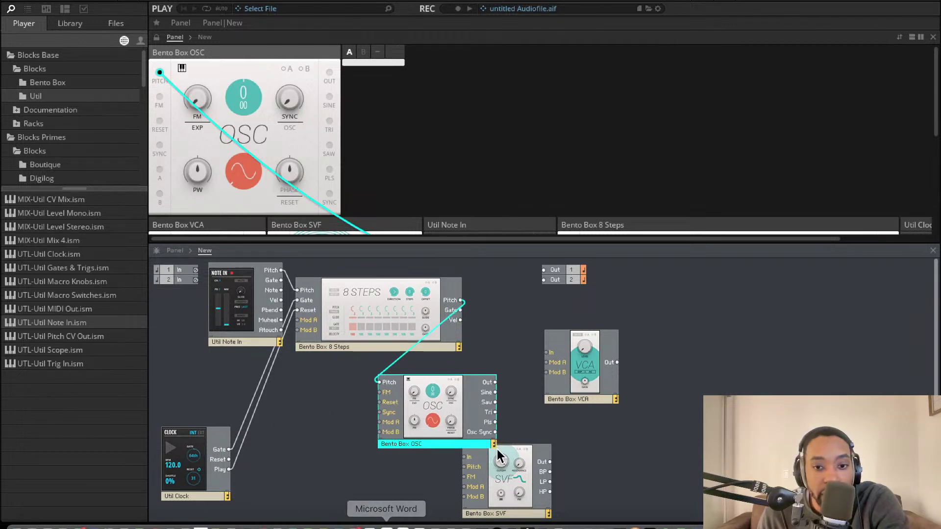
- Chain the audio path from oscillator Out through the SVF filter and VCA to main outputs 1 and 2
{"action": "left_click_drag", "start_coordinate": [499, 457], "coordinate": [422, 414]}
{"action": "left_click_drag", "start_coordinate": [529, 432], "coordinate": [468, 426]}
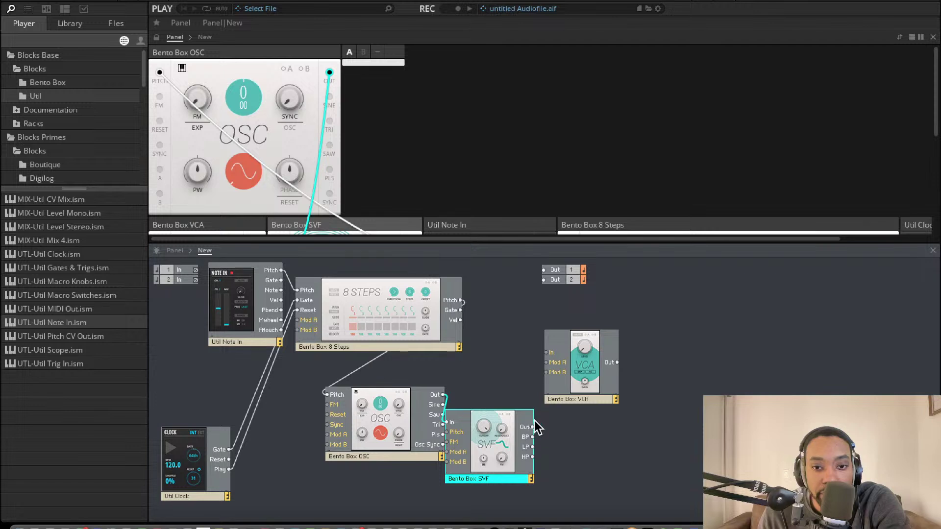
{"action": "left_click_drag", "start_coordinate": [534, 427], "coordinate": [547, 352]}
{"action": "left_click_drag", "start_coordinate": [618, 362], "coordinate": [544, 280]}
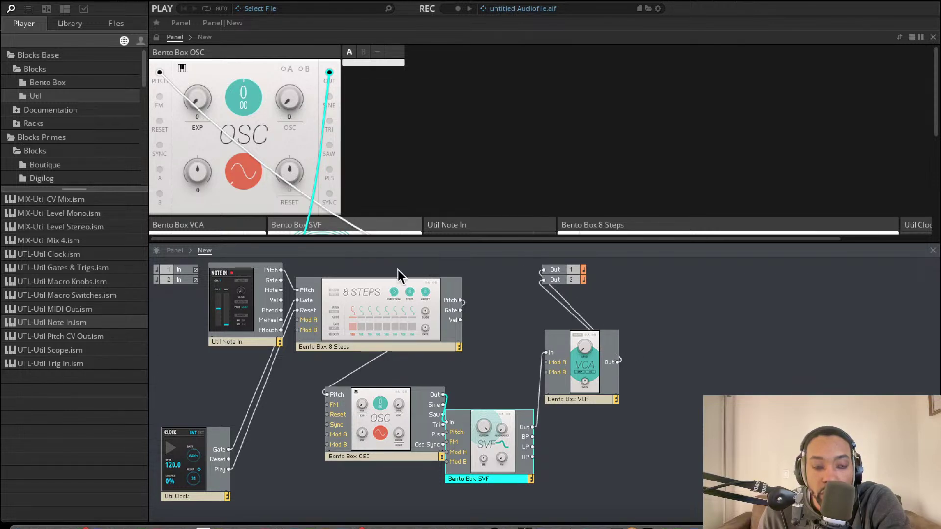
{"action": "left_click_drag", "start_coordinate": [484, 427], "coordinate": [514, 439]}
- Rearrange the block faceplates so Note In, 8 Steps and OSC form the upper row above SVF and VCA
{"action": "scroll", "coordinate": [371, 188], "scroll_direction": "down", "scroll_amount": 1}
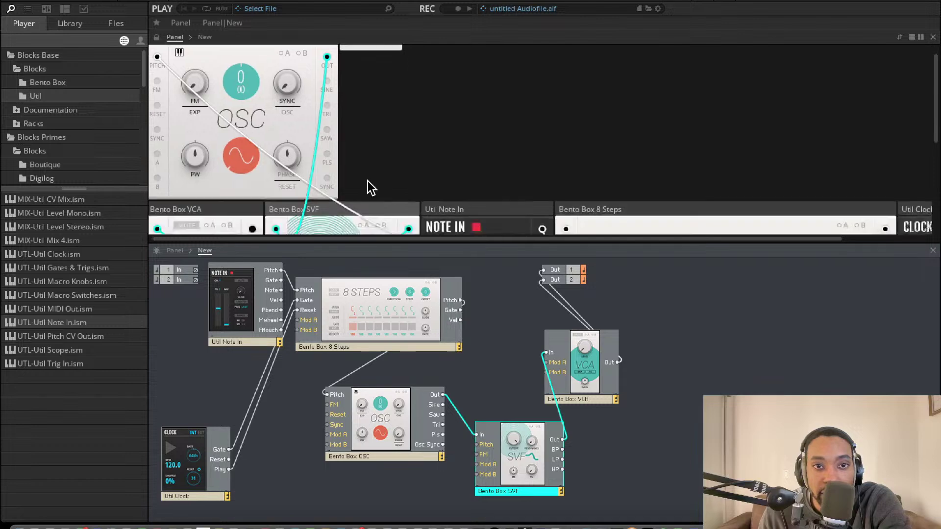
{"action": "scroll", "coordinate": [367, 184], "scroll_direction": "down", "scroll_amount": 3}
{"action": "left_click_drag", "start_coordinate": [490, 80], "coordinate": [211, 48]}
{"action": "scroll", "coordinate": [283, 135], "scroll_direction": "up", "scroll_amount": 2}
{"action": "scroll", "coordinate": [284, 138], "scroll_direction": "down", "scroll_amount": 3}
{"action": "left_click_drag", "start_coordinate": [249, 143], "coordinate": [760, 129]}
{"action": "left_click_drag", "start_coordinate": [511, 140], "coordinate": [521, 69]}
- Move the Util Clock faceplate between Note In and 8 Steps
{"action": "scroll", "coordinate": [559, 123], "scroll_direction": "up", "scroll_amount": 2}
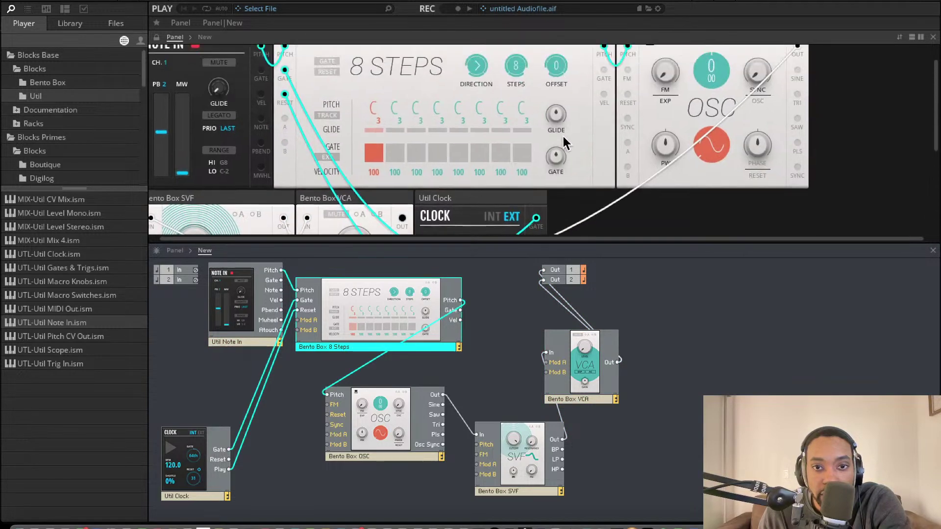
{"action": "scroll", "coordinate": [563, 137], "scroll_direction": "down", "scroll_amount": 2}
{"action": "left_click_drag", "start_coordinate": [506, 163], "coordinate": [412, 45]}
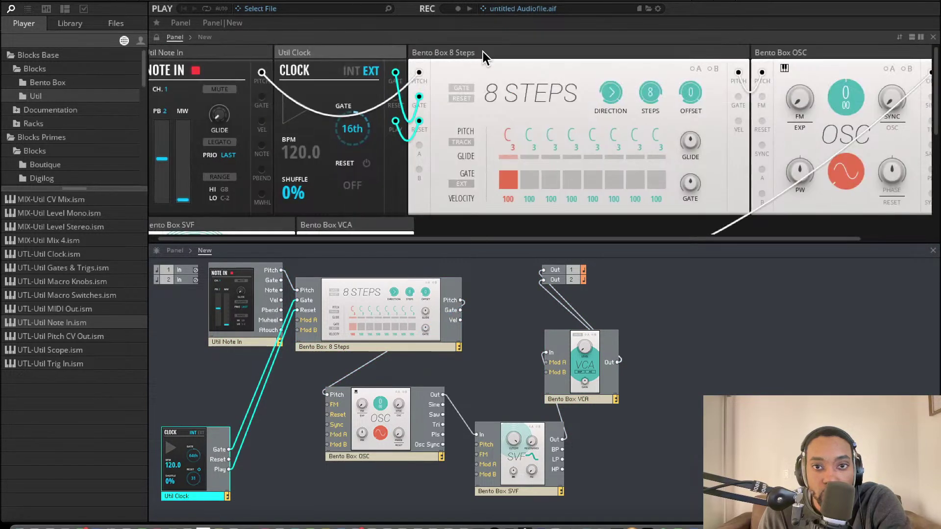
- Switch the Util Clock to internal (INT) mode and start it running
{"action": "scroll", "coordinate": [483, 51], "scroll_direction": "down", "scroll_amount": 3}
{"action": "scroll", "coordinate": [475, 49], "scroll_direction": "up", "scroll_amount": 3}
{"action": "scroll", "coordinate": [472, 59], "scroll_direction": "down", "scroll_amount": 4}
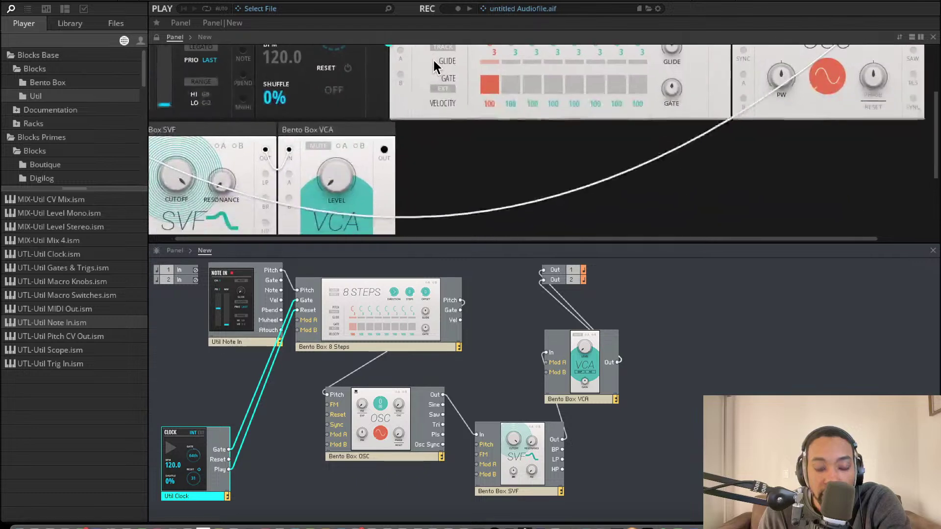
{"action": "scroll", "coordinate": [435, 66], "scroll_direction": "up", "scroll_amount": 3}
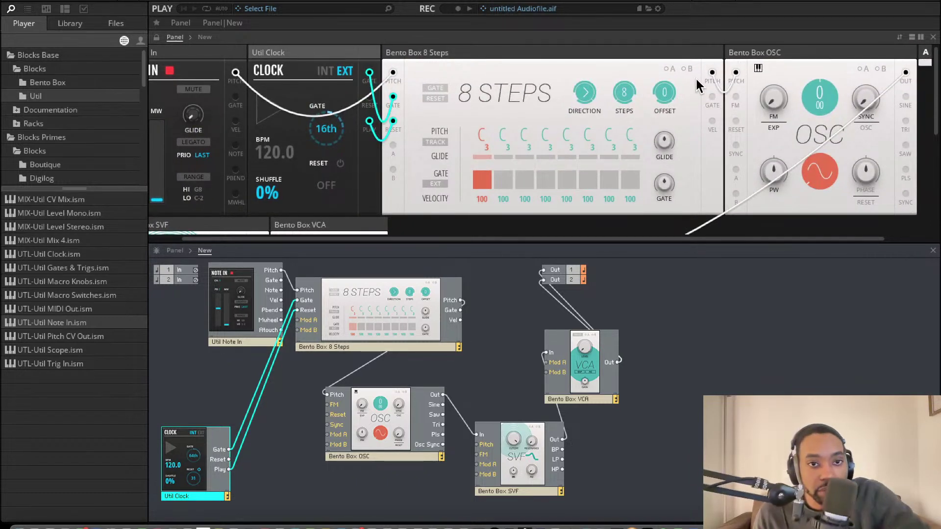
{"action": "left_click", "coordinate": [325, 74]}
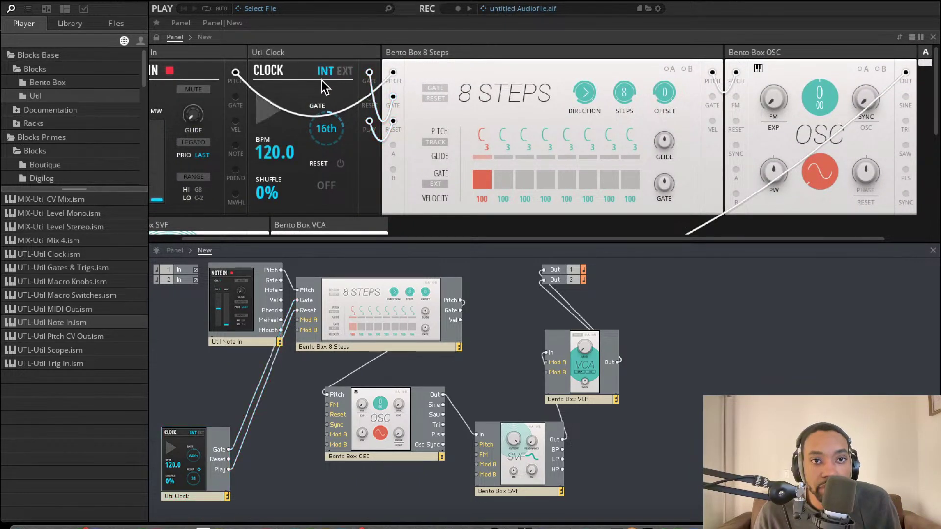
{"action": "left_click", "coordinate": [263, 113]}
{"action": "scroll", "coordinate": [546, 153], "scroll_direction": "left", "scroll_amount": 1}
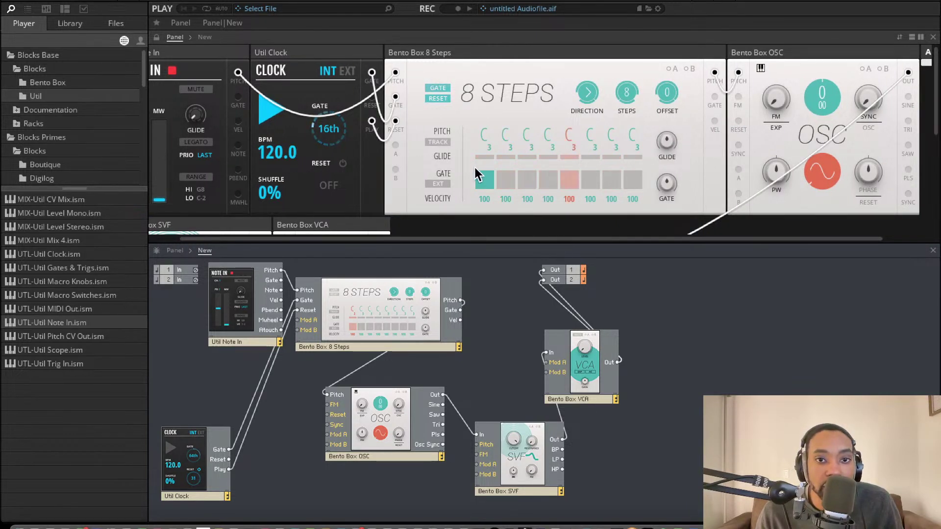
- Enable pitch tracking on the 8 Steps sequencer and raise the VCA level to about 20.3
{"action": "left_click", "coordinate": [438, 142]}
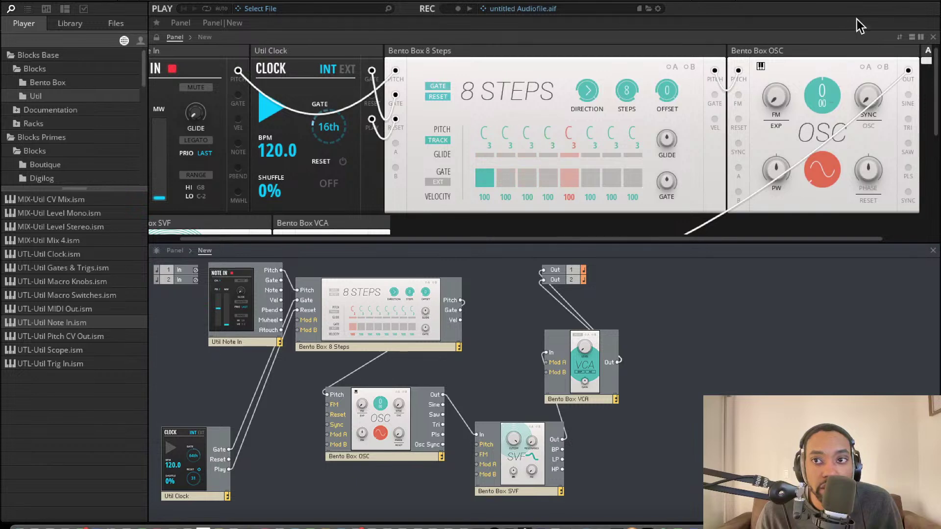
{"action": "scroll", "coordinate": [803, 81], "scroll_direction": "down", "scroll_amount": 3}
{"action": "mouse_move", "coordinate": [335, 121]}
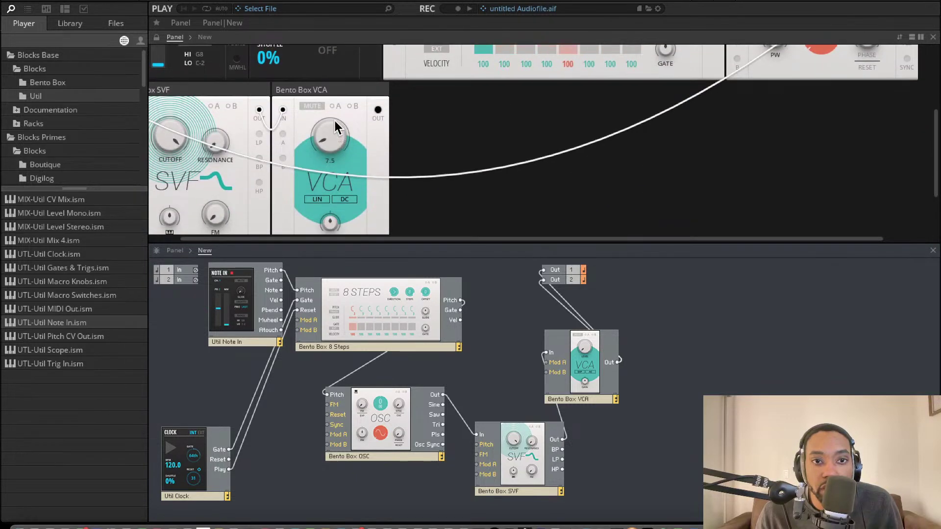
{"action": "scroll", "coordinate": [413, 116], "scroll_direction": "up", "scroll_amount": 3}
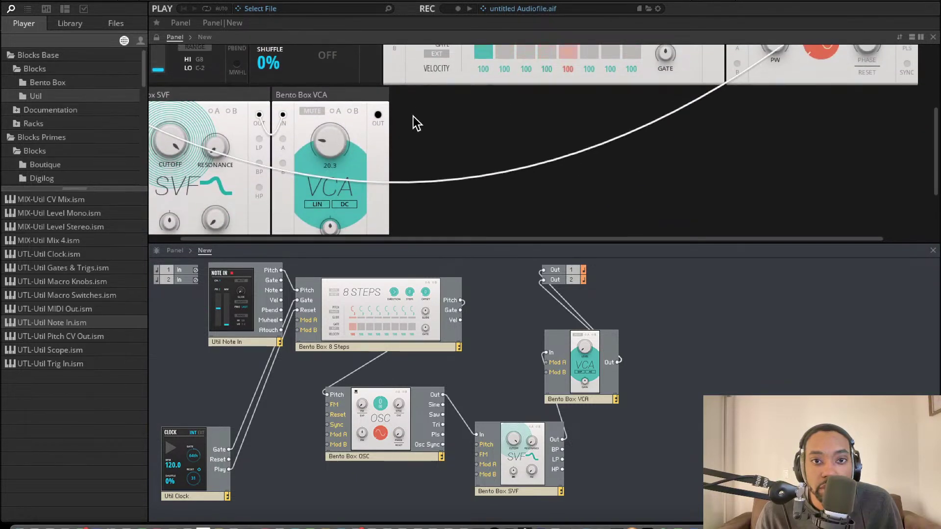
- Set the 8 Steps gates on for steps 1, 3, 5 and 8, with step 3 pitched to D#3
{"action": "left_click", "coordinate": [566, 113]}
{"action": "left_click", "coordinate": [529, 118]}
{"action": "left_click", "coordinate": [489, 115]}
{"action": "left_click", "coordinate": [625, 117]}
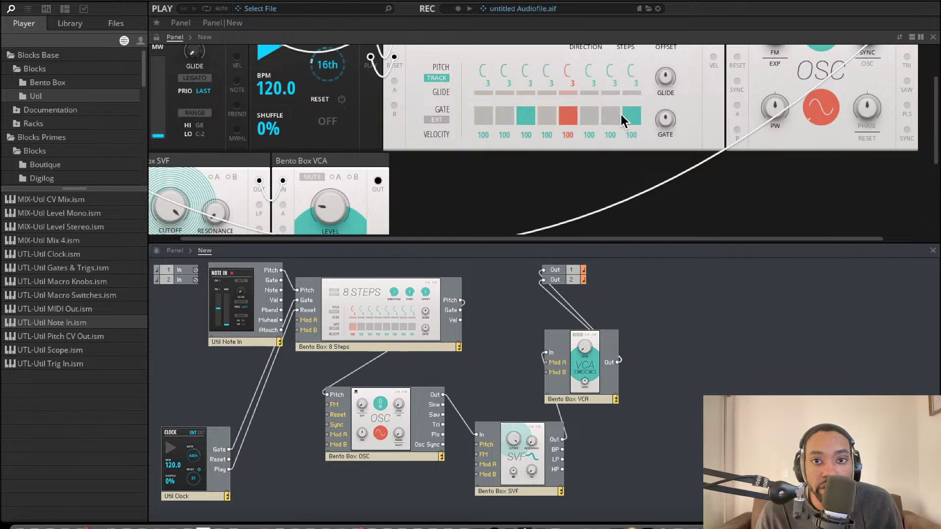
{"action": "left_click", "coordinate": [523, 116]}
{"action": "left_click", "coordinate": [485, 118]}
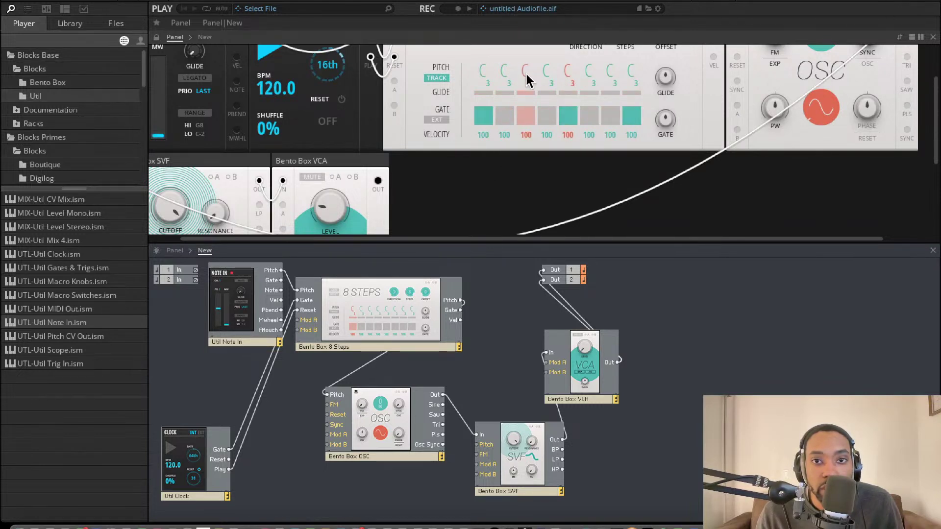
{"action": "left_click", "coordinate": [529, 115]}
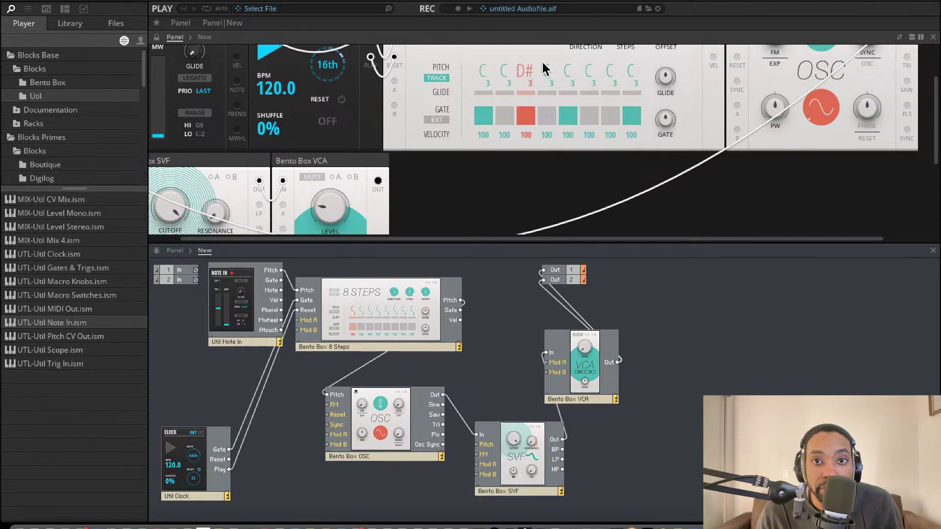
- Set step 4 of the sequencer to G#3 and move the gate from step 5 to step 6
{"action": "scroll", "coordinate": [539, 102], "scroll_direction": "up", "scroll_amount": 1}
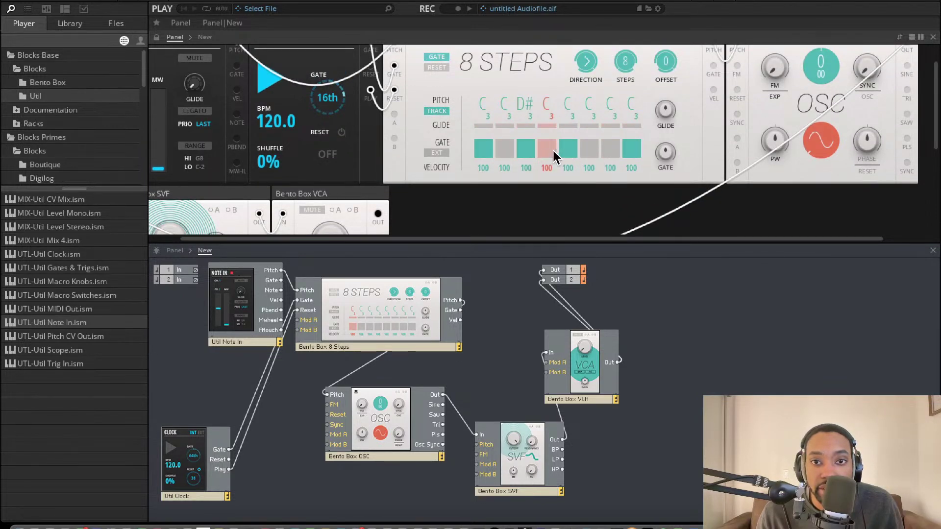
{"action": "left_click", "coordinate": [552, 151]}
{"action": "left_click_drag", "start_coordinate": [546, 112], "coordinate": [547, 81]}
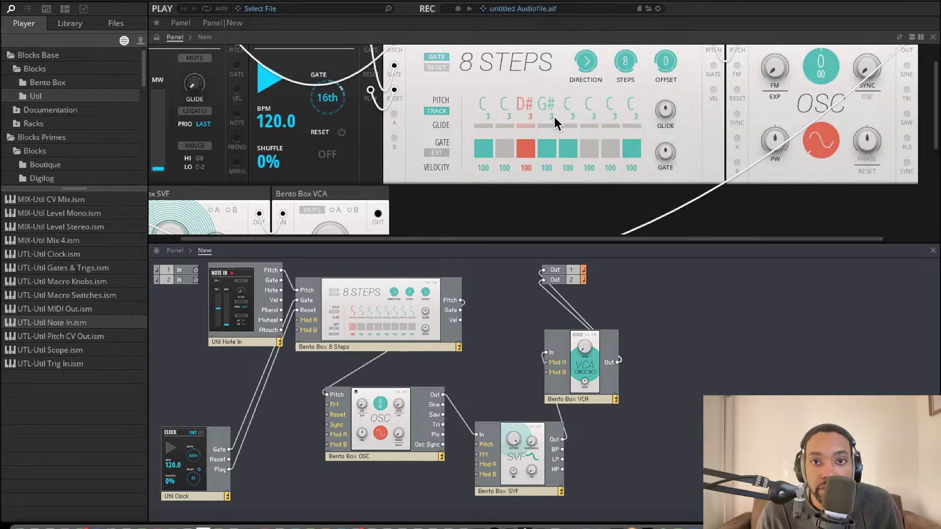
{"action": "left_click", "coordinate": [553, 151]}
{"action": "left_click", "coordinate": [582, 149]}
{"action": "left_click", "coordinate": [564, 150]}
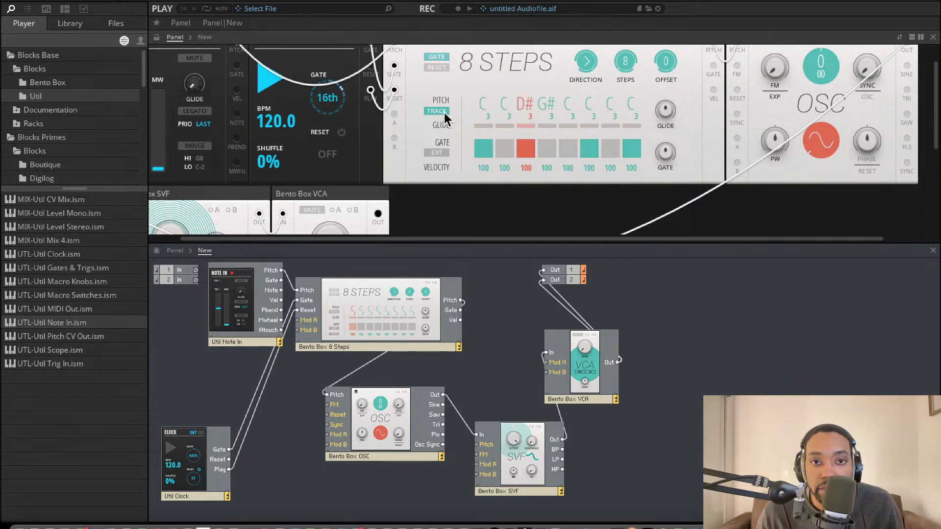
- Set the clock tempo to 111 BPM and raise the 8 Steps glide to about 1.17 s
{"action": "left_click_drag", "start_coordinate": [283, 128], "coordinate": [271, 143]}
{"action": "scroll", "coordinate": [317, 138], "scroll_direction": "up", "scroll_amount": 2}
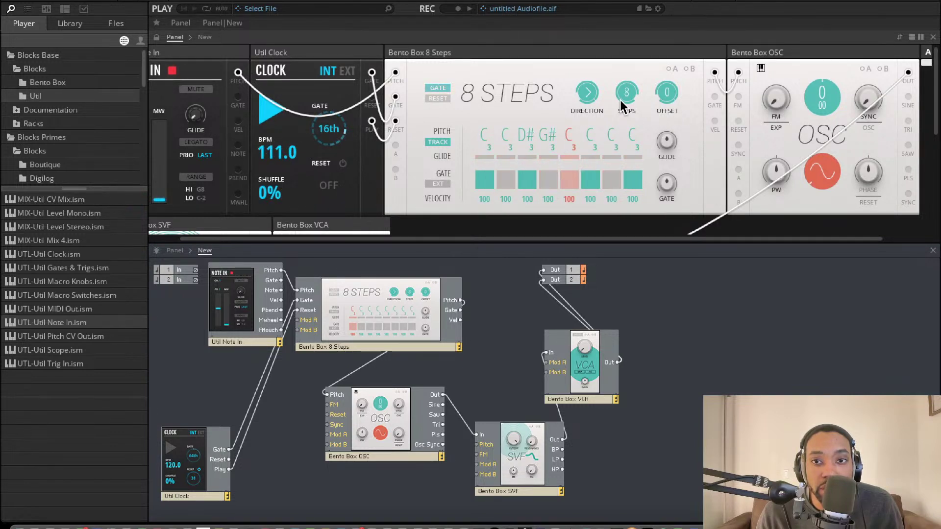
{"action": "left_click_drag", "start_coordinate": [666, 143], "coordinate": [665, 93]}
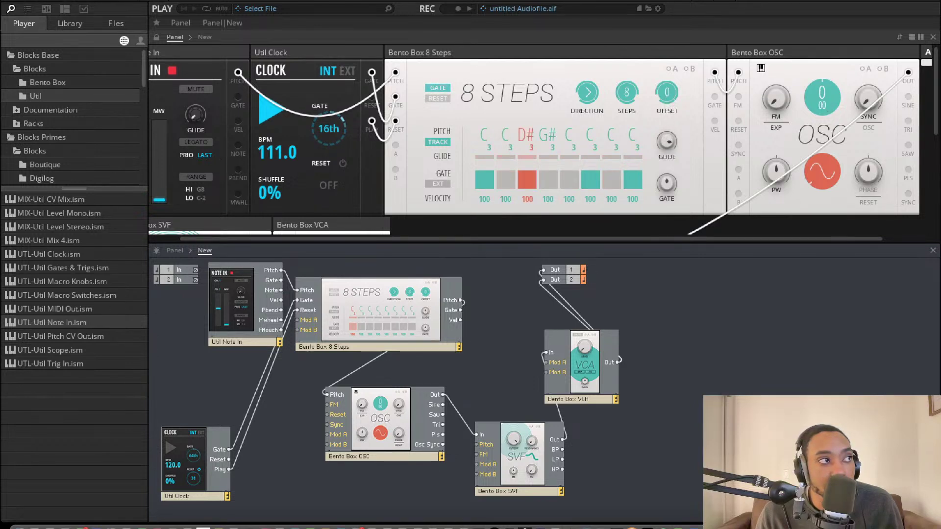
- Tune the Bento Box oscillator down to -12 semitones
{"action": "scroll", "coordinate": [188, 222], "scroll_direction": "right", "scroll_amount": 1}
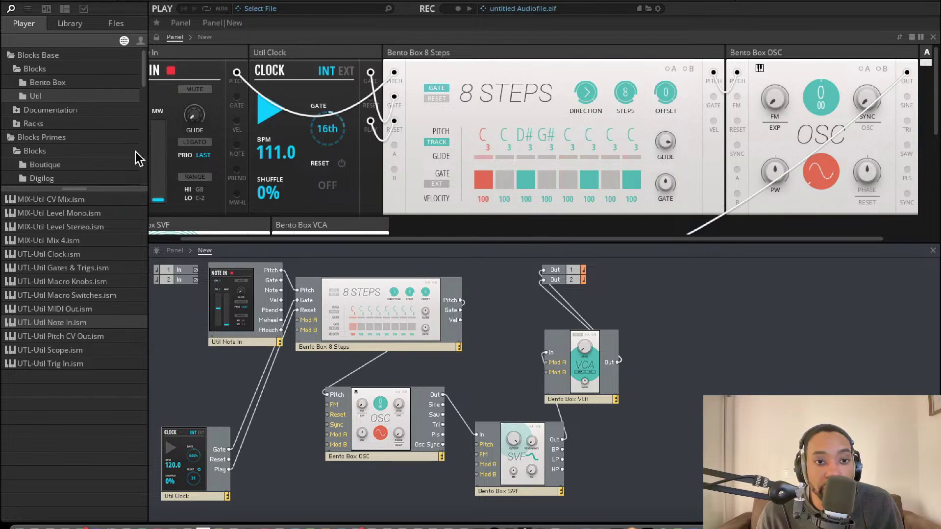
{"action": "scroll", "coordinate": [819, 98], "scroll_direction": "up", "scroll_amount": 1}
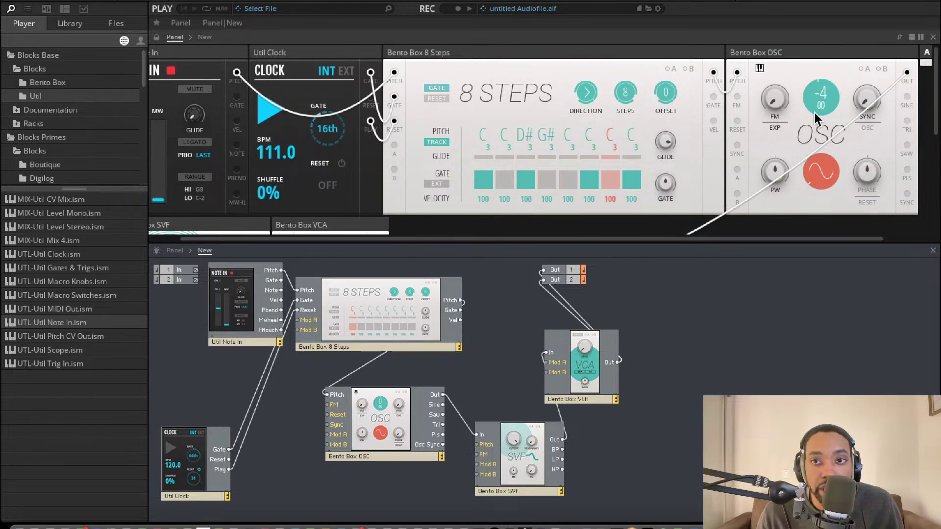
{"action": "left_click_drag", "start_coordinate": [815, 118], "coordinate": [808, 153]}
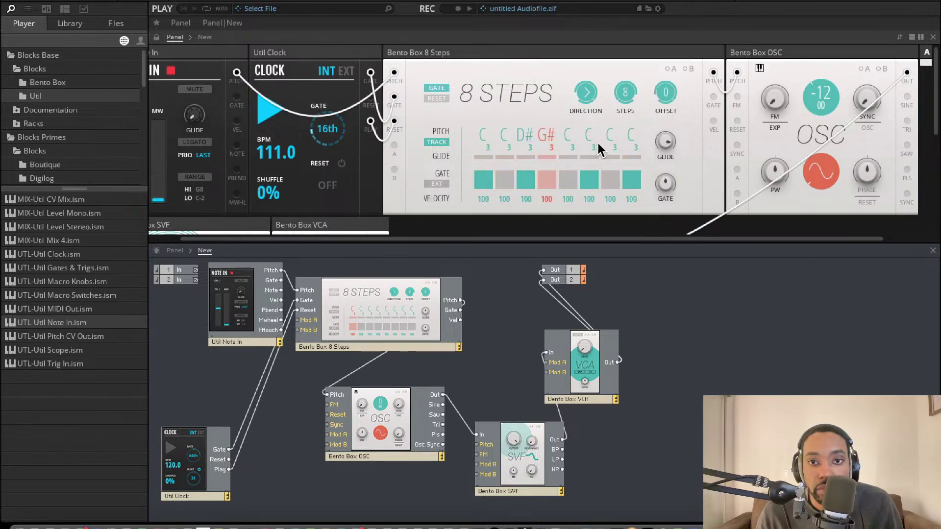
- Set step 7 of the sequencer to D2 and move the gate from step 8 to step 7
{"action": "left_click_drag", "start_coordinate": [608, 140], "coordinate": [613, 157]}
{"action": "left_click", "coordinate": [610, 180]}
{"action": "left_click", "coordinate": [632, 180]}
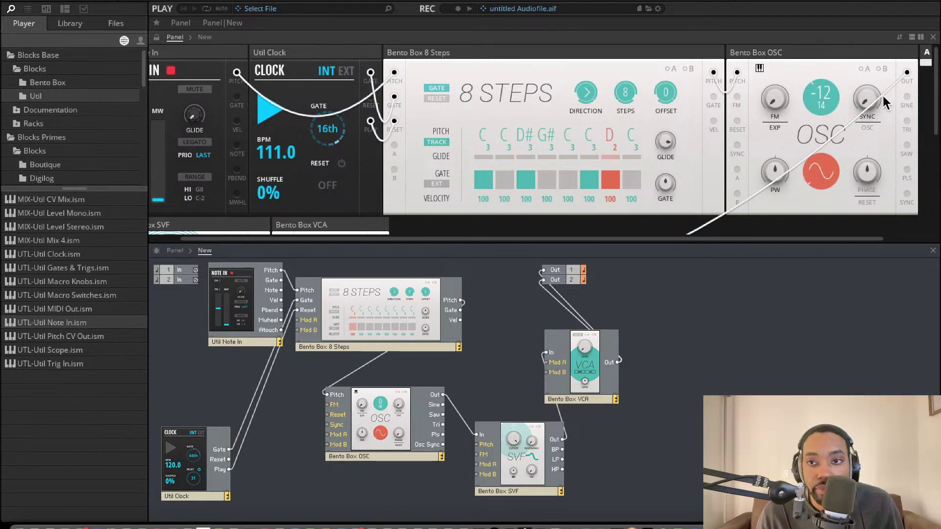
- Lower the SVF filter cutoff to about 1.60 kHz and move the SVF block closer to the oscillator in the structure
{"action": "scroll", "coordinate": [416, 147], "scroll_direction": "down", "scroll_amount": 5}
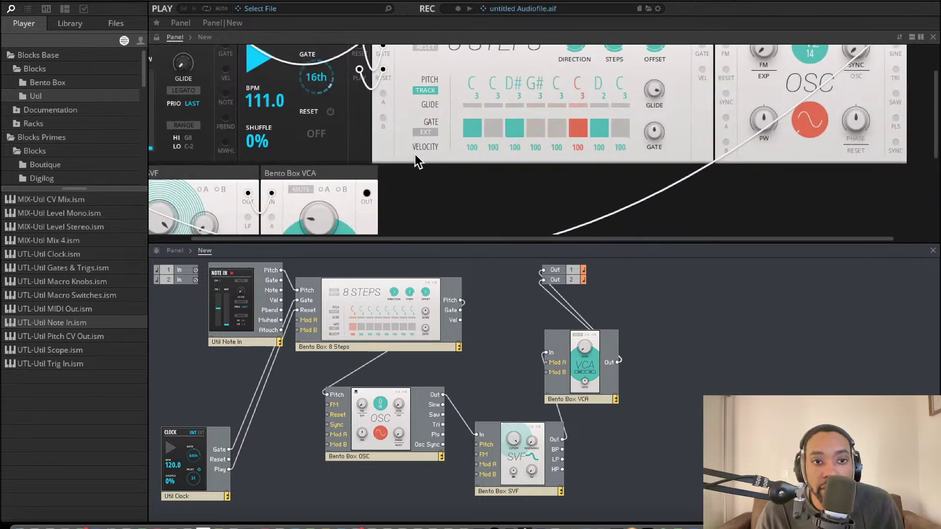
{"action": "scroll", "coordinate": [245, 177], "scroll_direction": "left", "scroll_amount": 2}
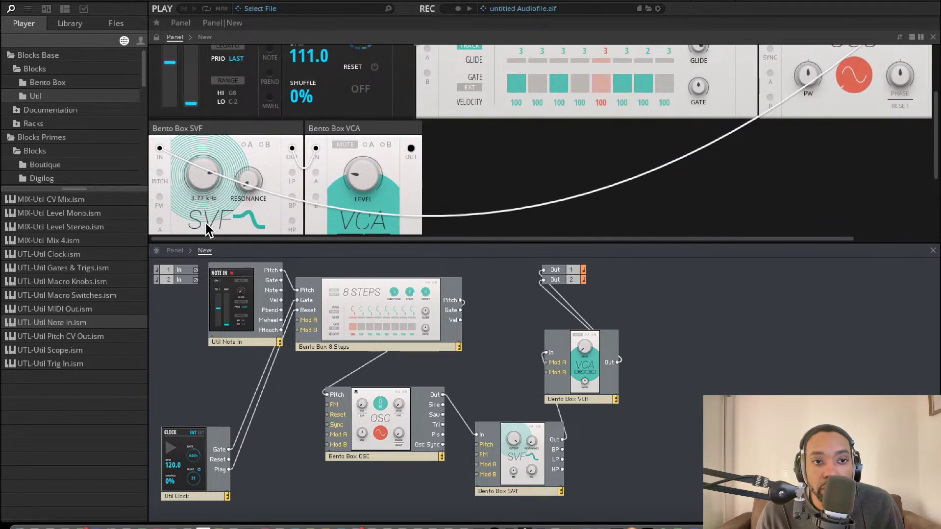
{"action": "left_click_drag", "start_coordinate": [208, 181], "coordinate": [208, 199]}
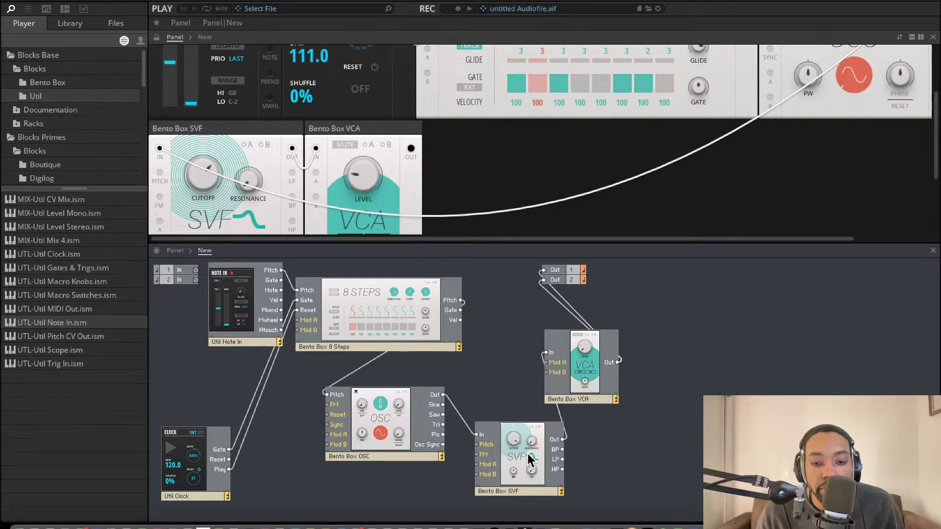
{"action": "left_click_drag", "start_coordinate": [528, 454], "coordinate": [513, 432]}
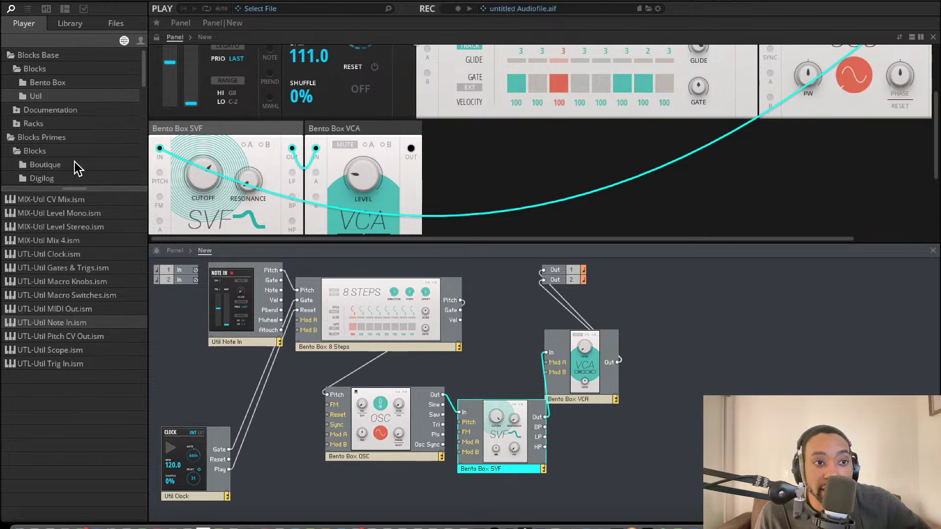
- Add a Bento LFO block beside the Util Clock and connect its Out to the oscillator's Pitch input
{"action": "left_click", "coordinate": [66, 83]}
{"action": "left_click_drag", "start_coordinate": [78, 275], "coordinate": [324, 322]}
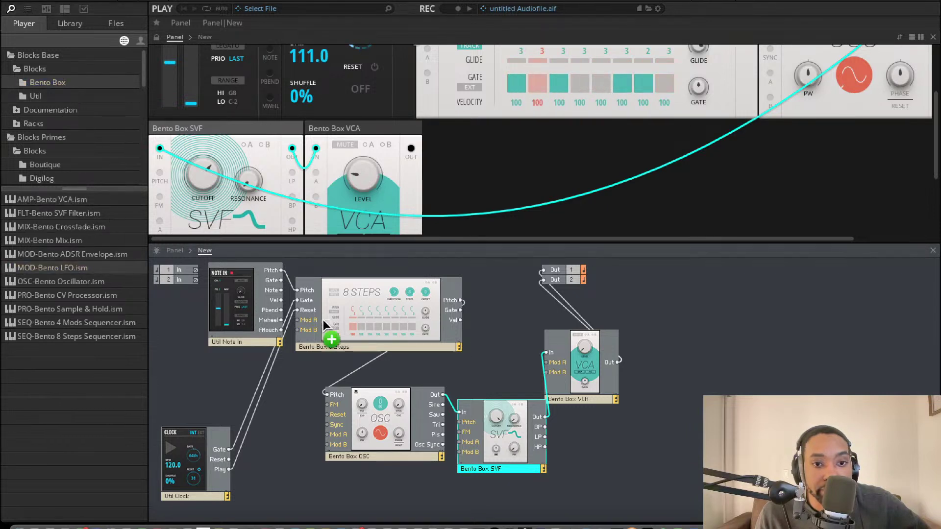
{"action": "left_click_drag", "start_coordinate": [273, 440], "coordinate": [273, 440]}
{"action": "left_click_drag", "start_coordinate": [319, 466], "coordinate": [327, 422]}
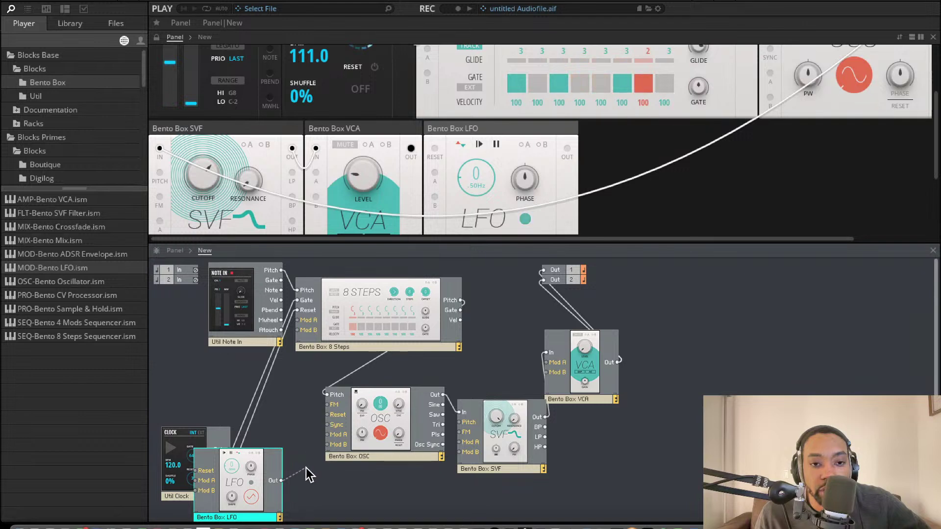
{"action": "left_click_drag", "start_coordinate": [305, 469], "coordinate": [332, 399]}
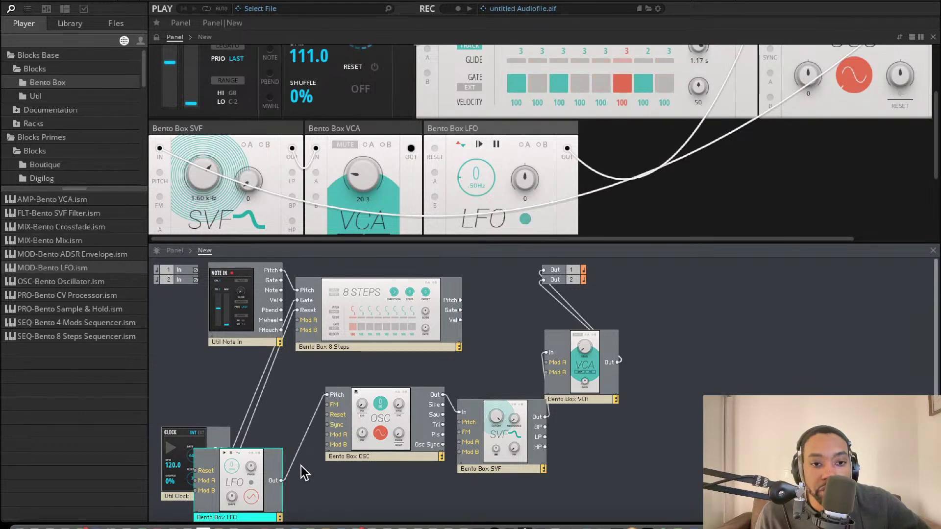
- Connect the LFO Out to the SVF filter's Pitch input and reconnect the 8 Steps Pitch output to the oscillator's Pitch
{"action": "left_click_drag", "start_coordinate": [266, 483], "coordinate": [383, 490]}
{"action": "left_click_drag", "start_coordinate": [475, 422], "coordinate": [471, 422]}
{"action": "left_click_drag", "start_coordinate": [327, 393], "coordinate": [460, 300]}
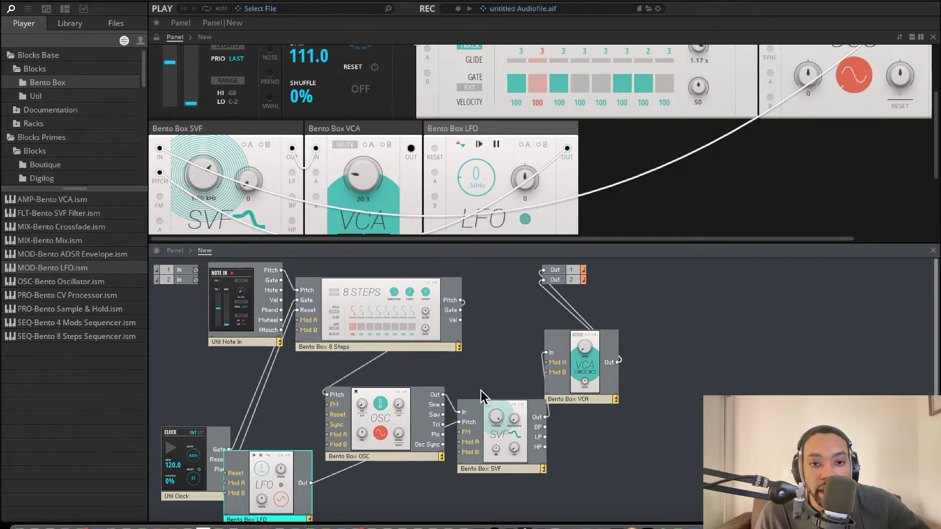
- Shift the oscillator block slightly away from the SVF filter in the structure
{"action": "scroll", "coordinate": [490, 407], "scroll_direction": "down", "scroll_amount": 1}
{"action": "left_click_drag", "start_coordinate": [412, 426], "coordinate": [402, 417]}
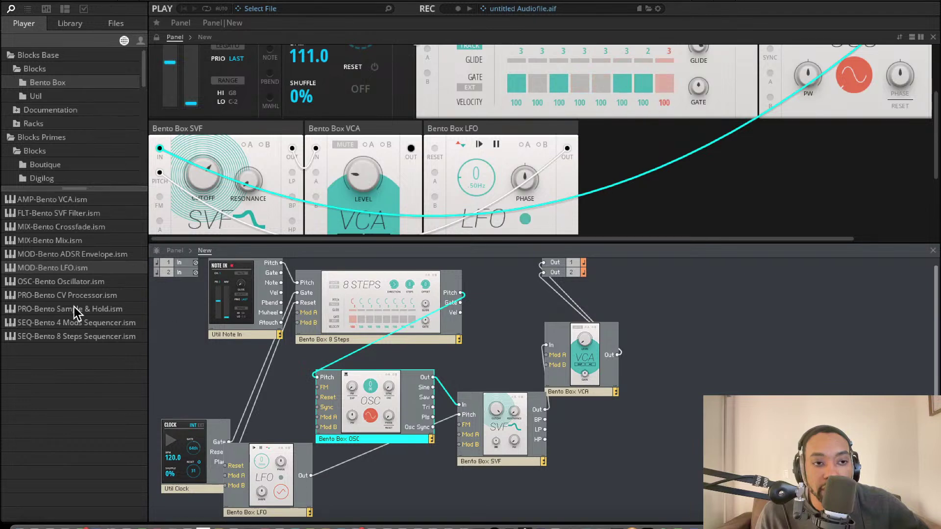
- Add a Bento ADSR Envelope below the VCA, gated by the 8 Steps Gate output, with its Out feeding VCA Mod A
{"action": "left_click_drag", "start_coordinate": [95, 255], "coordinate": [595, 475]}
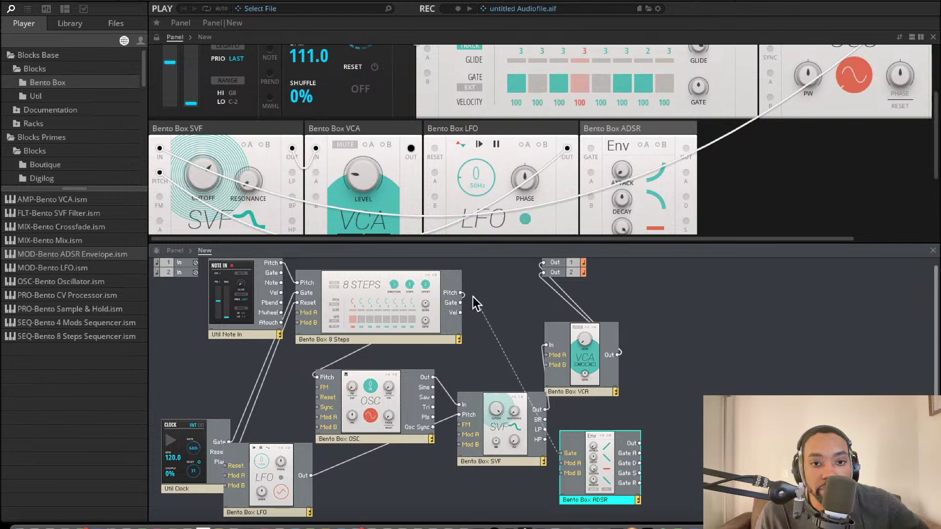
{"action": "left_click_drag", "start_coordinate": [476, 304], "coordinate": [461, 302]}
{"action": "left_click_drag", "start_coordinate": [596, 470], "coordinate": [490, 497]}
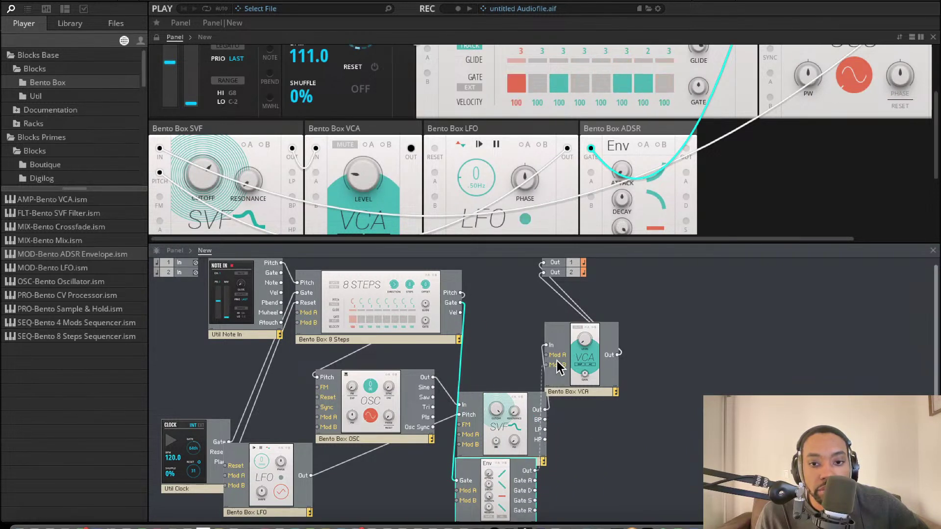
{"action": "left_click_drag", "start_coordinate": [556, 361], "coordinate": [560, 355]}
{"action": "left_click_drag", "start_coordinate": [505, 476], "coordinate": [616, 433]}
- Rename the Bento Box ADSR block to AMP ADSR
{"action": "double_click", "coordinate": [592, 484]}
{"action": "double_click", "coordinate": [599, 484]}
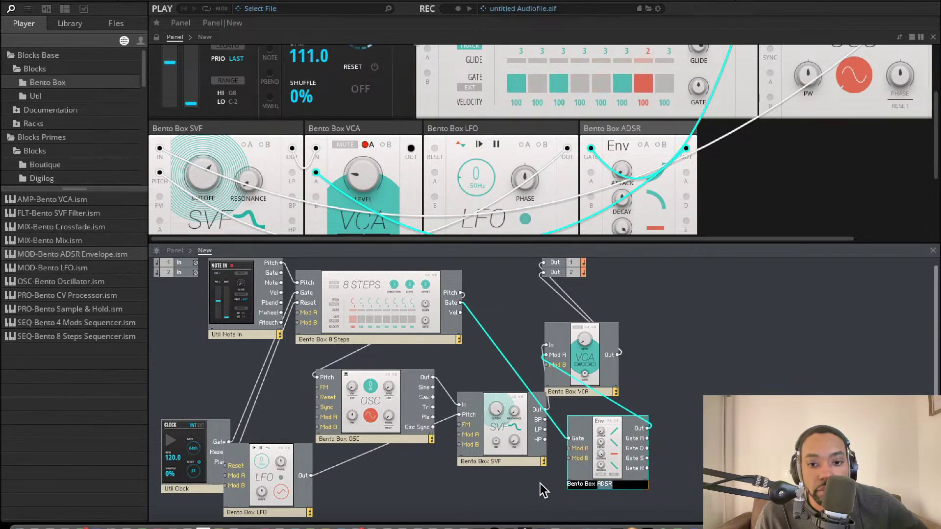
{"action": "left_click", "coordinate": [589, 484]}
{"action": "left_click_drag", "start_coordinate": [597, 484], "coordinate": [544, 485]}
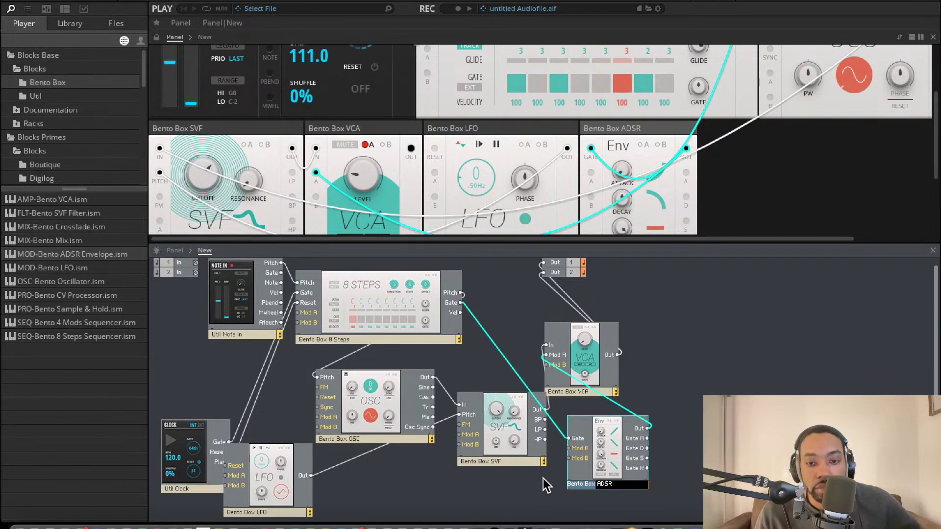
{"action": "type", "text": "AMP"}
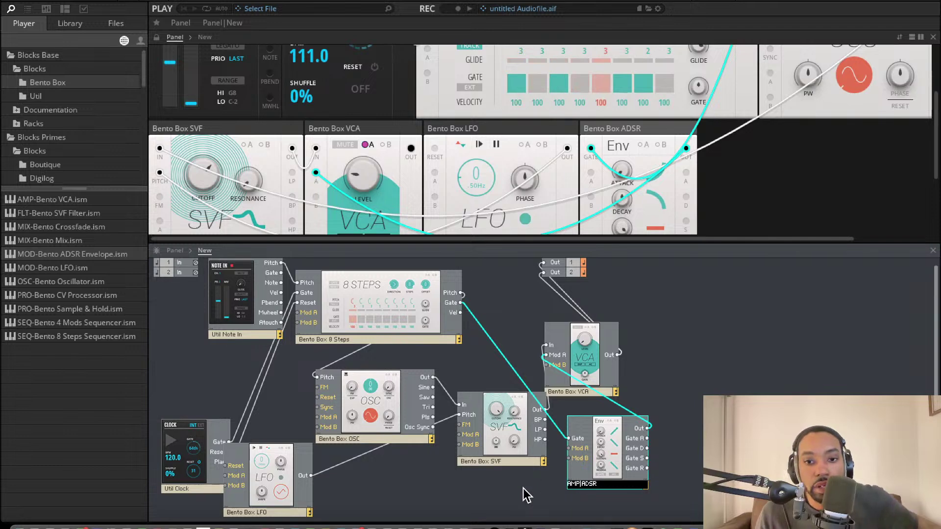
{"action": "left_click", "coordinate": [523, 488]}
- Move the SVF block slightly lower in the structure and raise the LFO rate to about 4.48 Hz
{"action": "left_click_drag", "start_coordinate": [506, 425], "coordinate": [508, 440]}
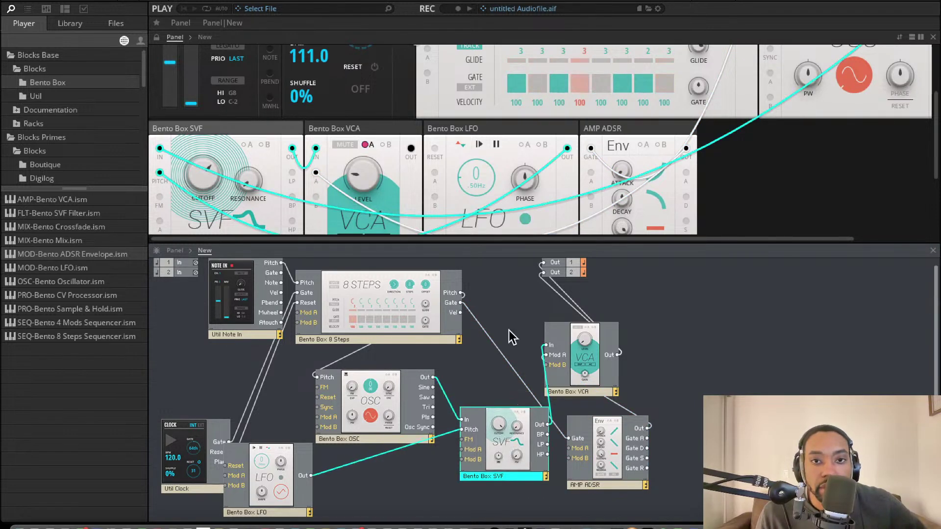
{"action": "scroll", "coordinate": [490, 167], "scroll_direction": "down", "scroll_amount": 2}
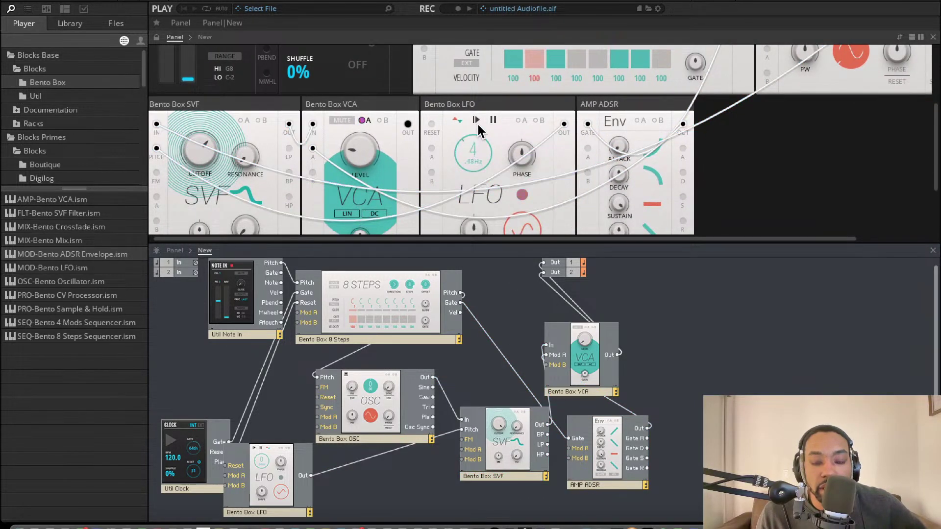
- Raise the LFO rate to about 5.77 Hz and move the SVF block slightly closer to the oscillator in the structure
{"action": "left_click_drag", "start_coordinate": [477, 124], "coordinate": [478, 121]}
{"action": "scroll", "coordinate": [384, 144], "scroll_direction": "up", "scroll_amount": 2}
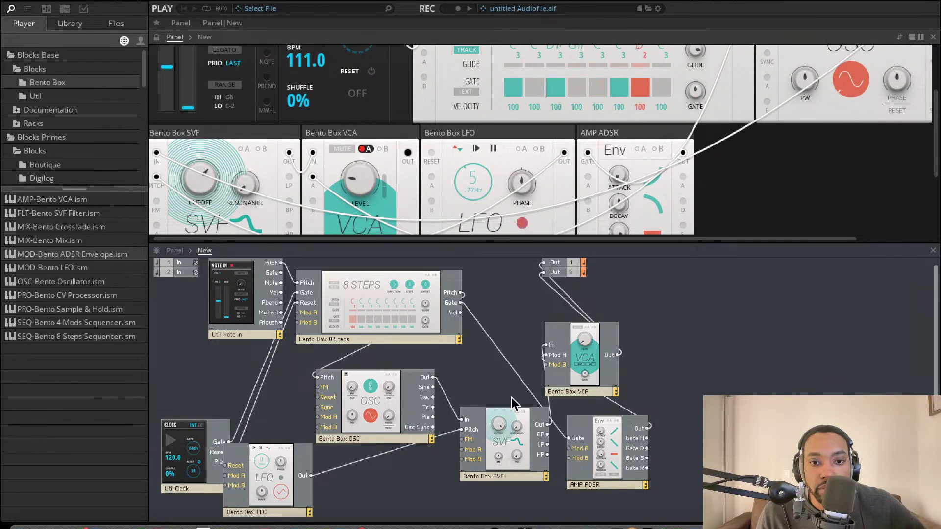
{"action": "mouse_move", "coordinate": [507, 448]}
{"action": "left_mouse_down"}
{"action": "mouse_move", "coordinate": [476, 444]}
{"action": "mouse_move", "coordinate": [489, 451]}
{"action": "left_mouse_up"}
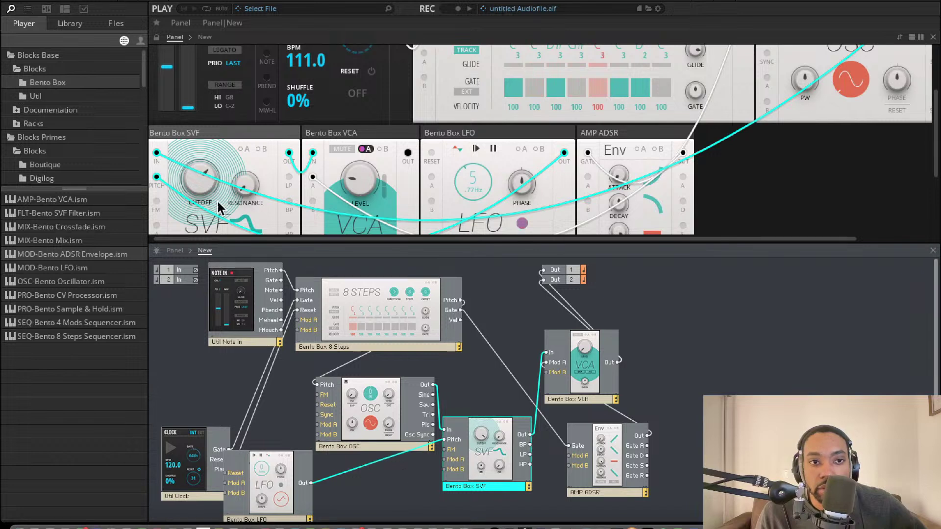
- Enable modulation slot A on the SVF filter and move the LFO block clear of the Clock in the structure
{"action": "left_click", "coordinate": [244, 155]}
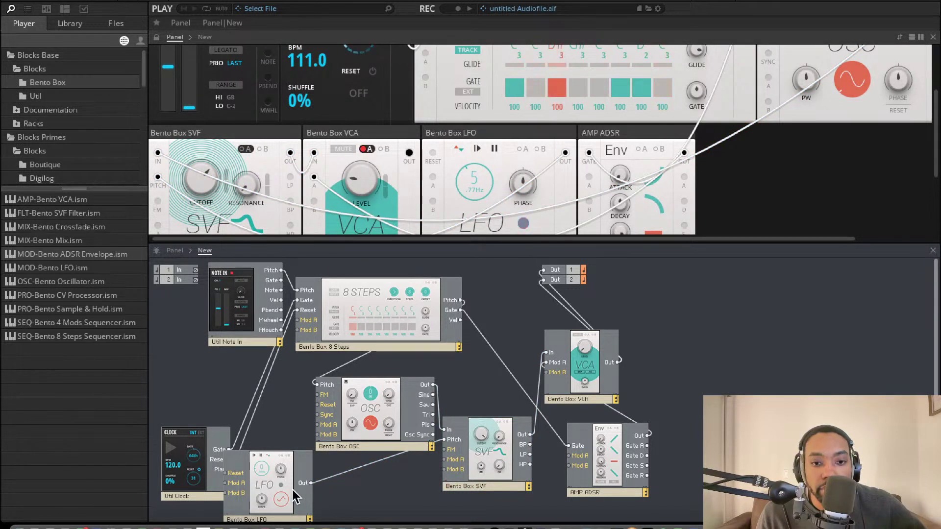
{"action": "left_click_drag", "start_coordinate": [292, 490], "coordinate": [341, 505]}
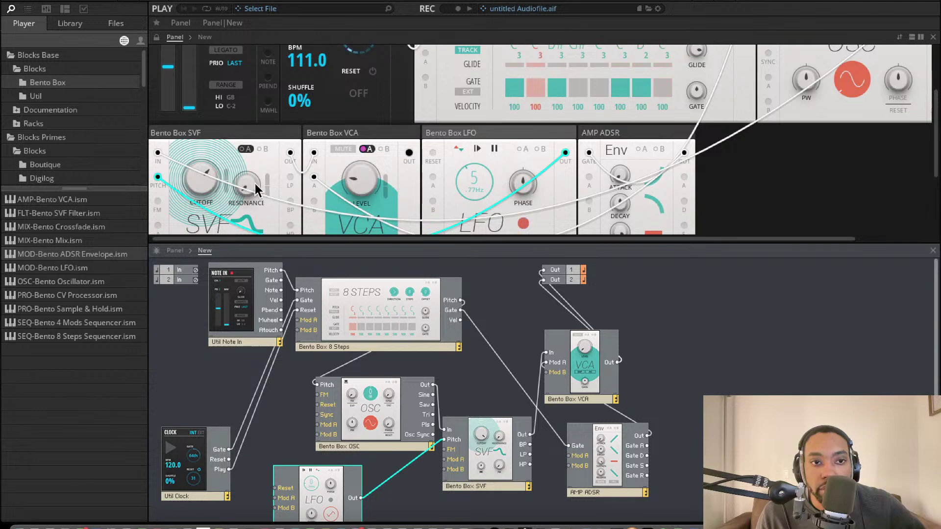
{"action": "left_click", "coordinate": [233, 152]}
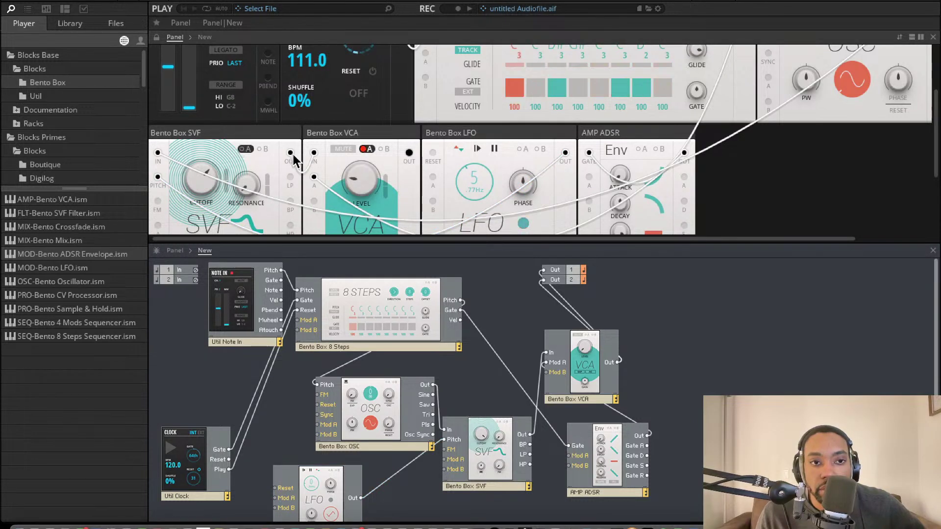
{"action": "scroll", "coordinate": [255, 186], "scroll_direction": "down", "scroll_amount": 5}
{"action": "scroll", "coordinate": [260, 193], "scroll_direction": "up", "scroll_amount": 5}
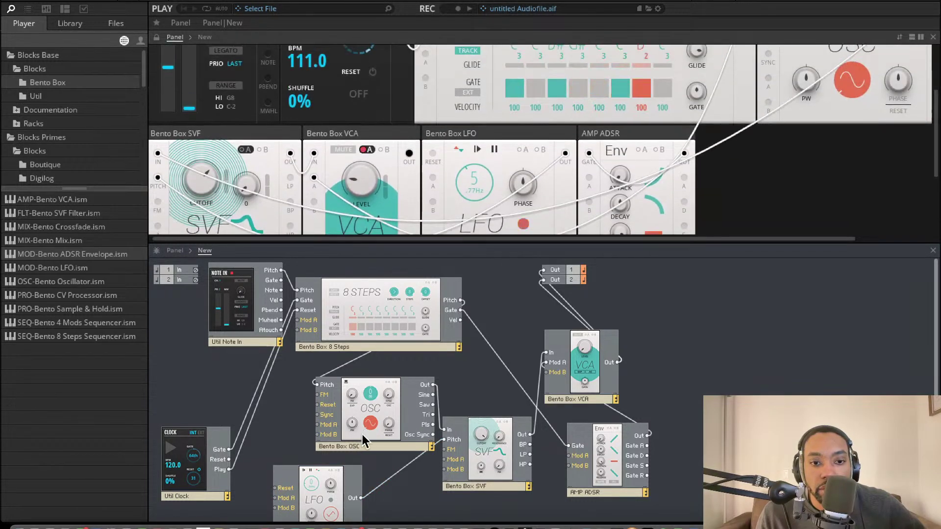
- Connect the LFO Out to the SVF FM input and remove the cable from the LFO to SVF Pitch
{"action": "left_click_drag", "start_coordinate": [316, 470], "coordinate": [301, 458]}
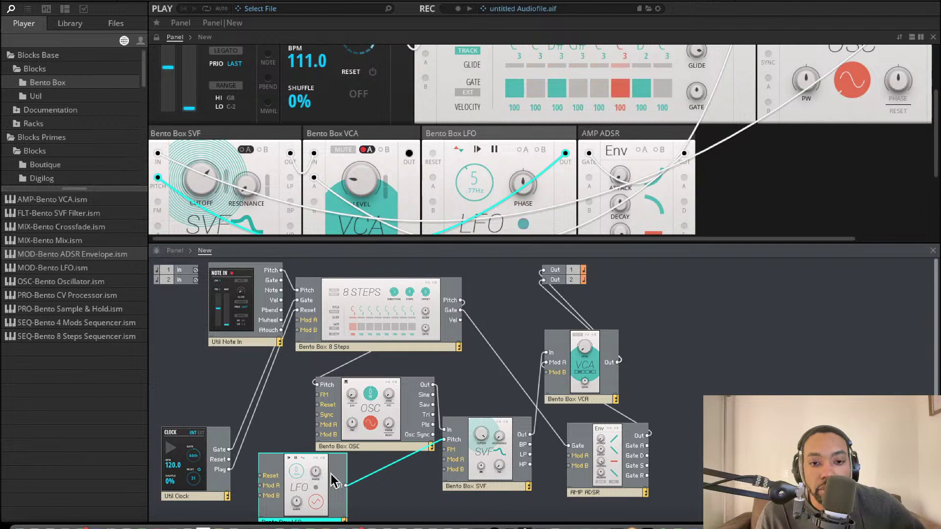
{"action": "left_click_drag", "start_coordinate": [345, 485], "coordinate": [445, 450]}
{"action": "left_click", "coordinate": [391, 466]}
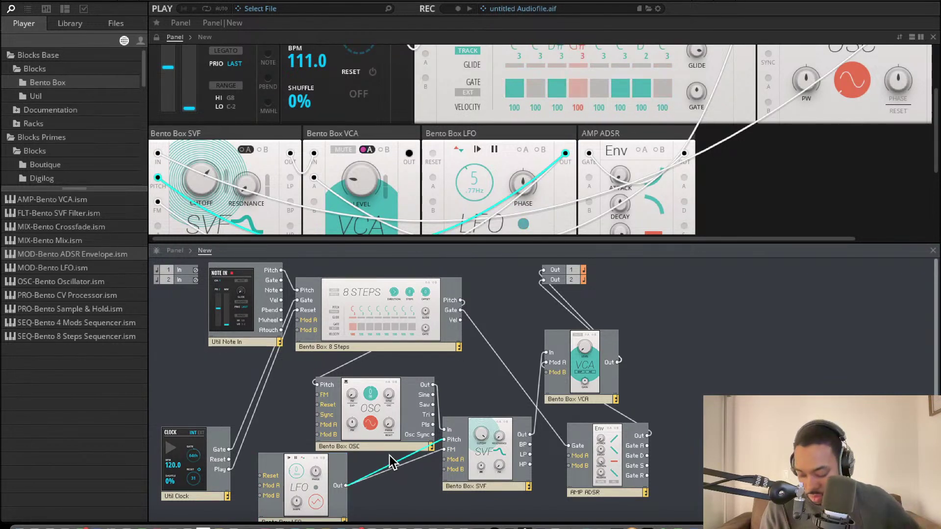
- Set the SVF's FM knob to about 53.9 and nudge the SVF block slightly upward in the structure
{"action": "scroll", "coordinate": [323, 185], "scroll_direction": "down", "scroll_amount": 4}
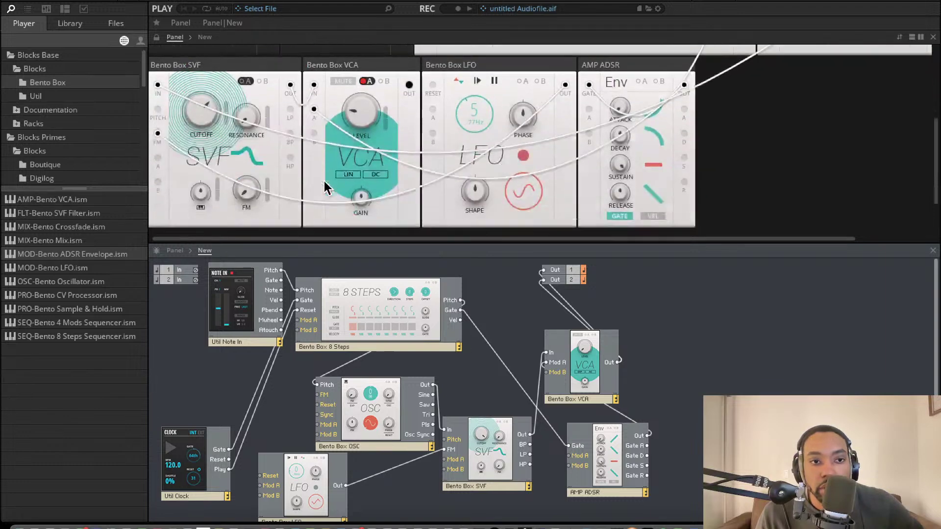
{"action": "scroll", "coordinate": [274, 69], "scroll_direction": "up", "scroll_amount": 1}
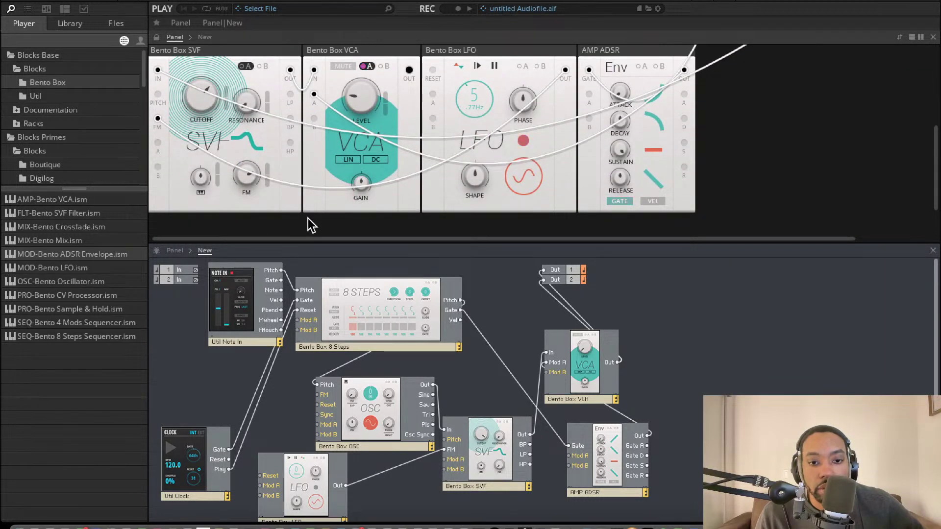
{"action": "left_click_drag", "start_coordinate": [479, 437], "coordinate": [487, 420]}
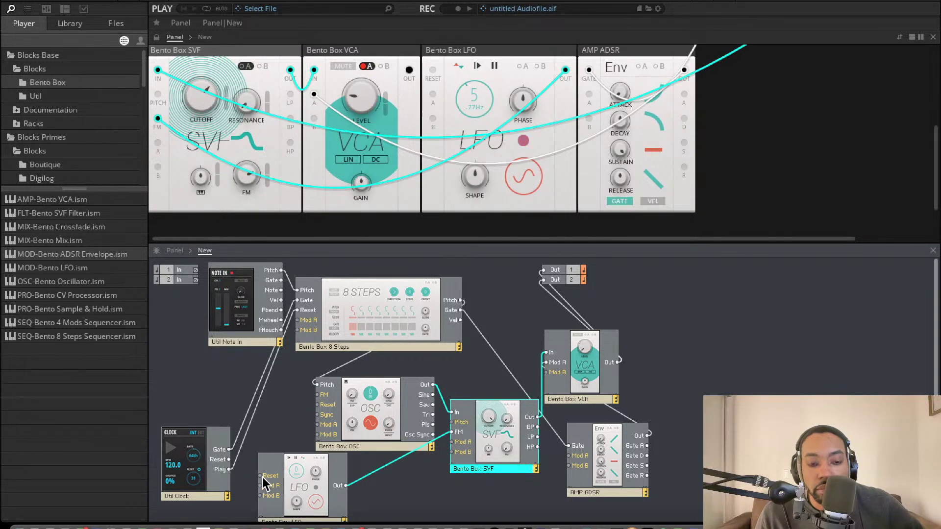
- Try driving the LFO Reset input from the 8 Steps Gate output, and remove that cable
{"action": "left_click_drag", "start_coordinate": [307, 475], "coordinate": [289, 450]}
{"action": "left_click_drag", "start_coordinate": [280, 294], "coordinate": [461, 310]}
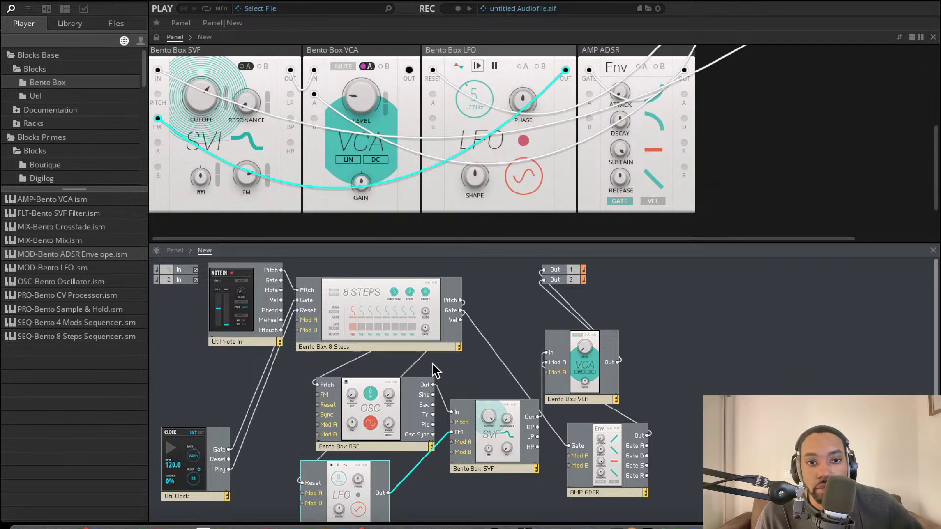
{"action": "left_click", "coordinate": [321, 461]}
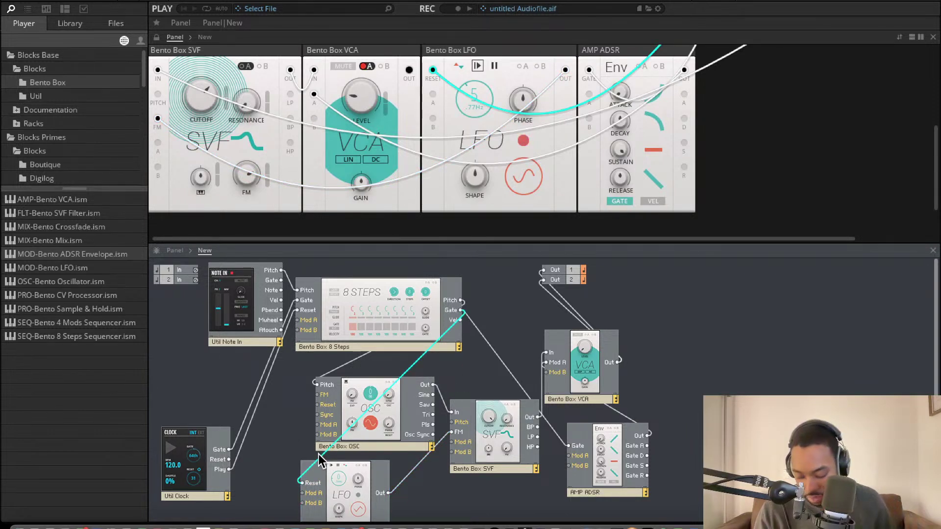
{"action": "key", "text": "Delete"}
- Try driving the LFO Reset input from the Note In Gate output, and remove that cable
{"action": "left_click_drag", "start_coordinate": [307, 484], "coordinate": [282, 284]}
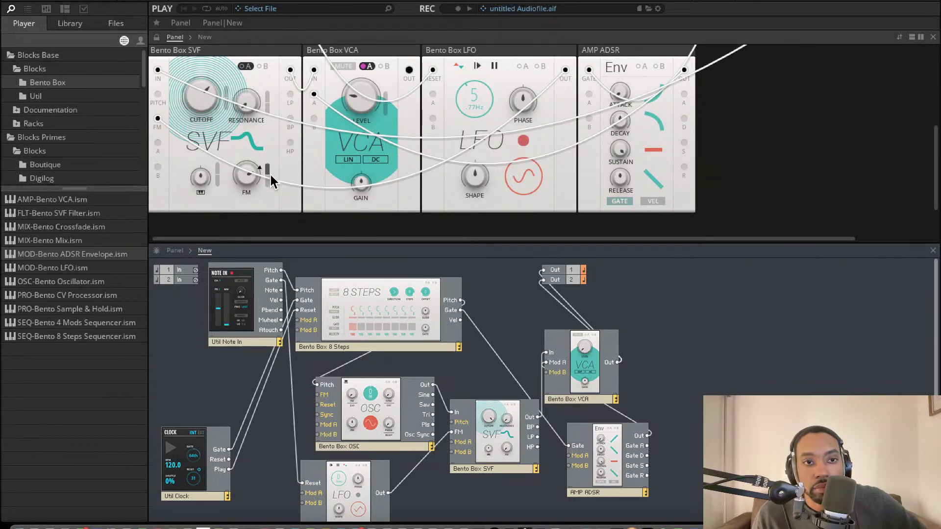
{"action": "left_click_drag", "start_coordinate": [337, 501], "coordinate": [335, 498]}
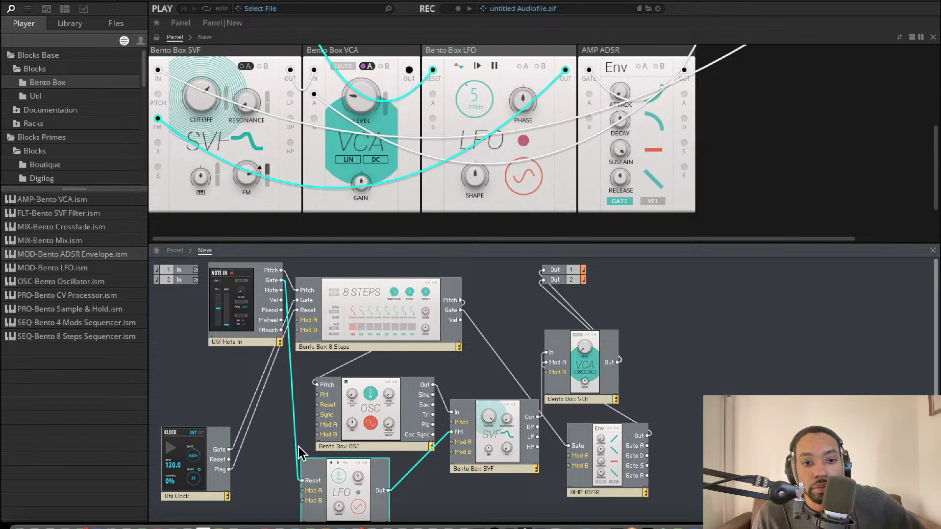
{"action": "left_click", "coordinate": [297, 421]}
{"action": "left_click", "coordinate": [293, 422]}
{"action": "key", "text": "Delete"}
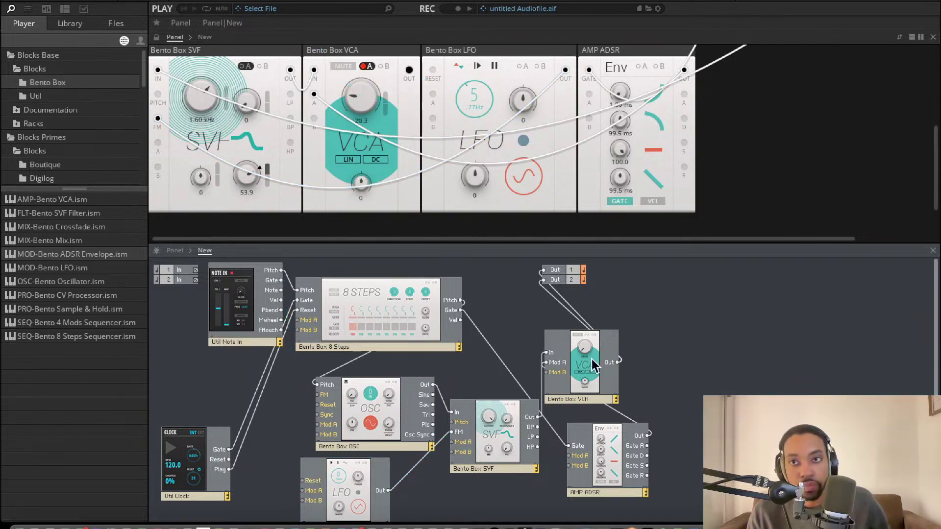
- Reposition the LFO and SVF blocks, try feeding the oscillator Out into SVF Pitch, and remove that cable
{"action": "left_click_drag", "start_coordinate": [378, 480], "coordinate": [354, 483]}
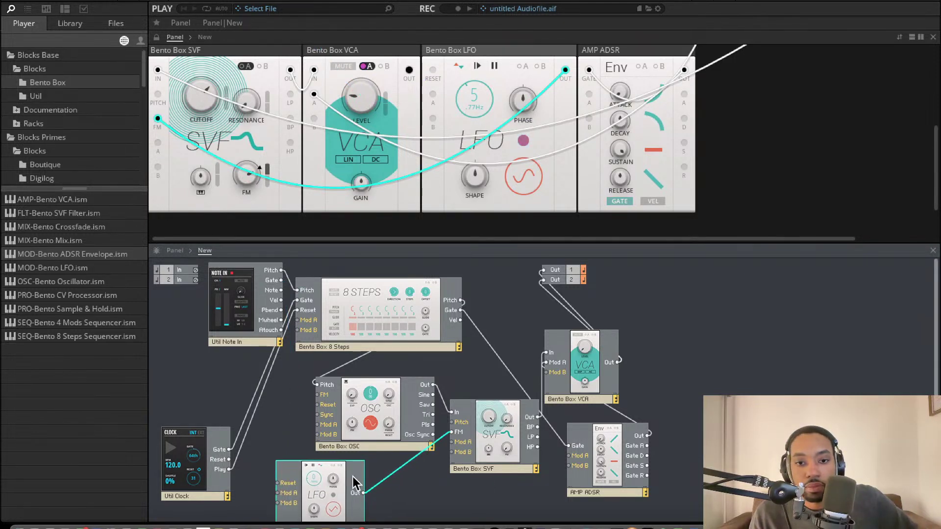
{"action": "left_click_drag", "start_coordinate": [528, 453], "coordinate": [530, 443]}
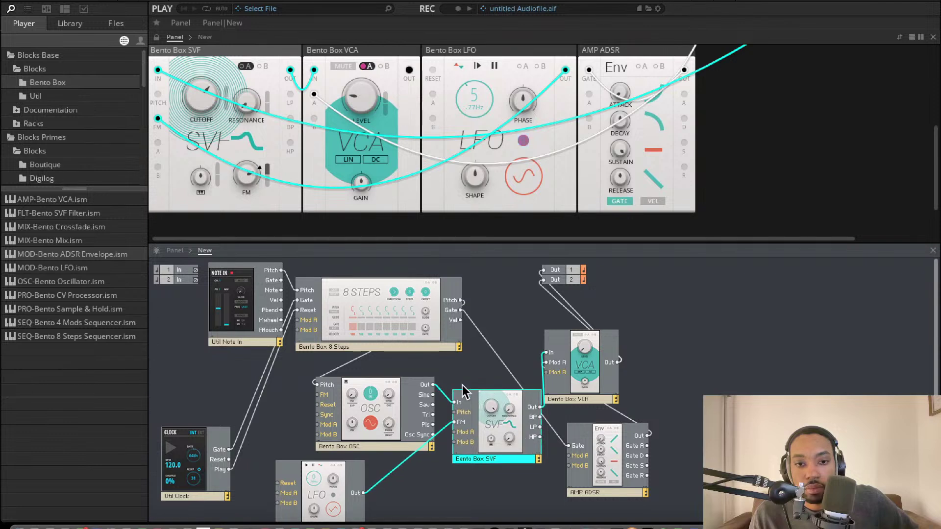
{"action": "left_click_drag", "start_coordinate": [457, 416], "coordinate": [456, 413]}
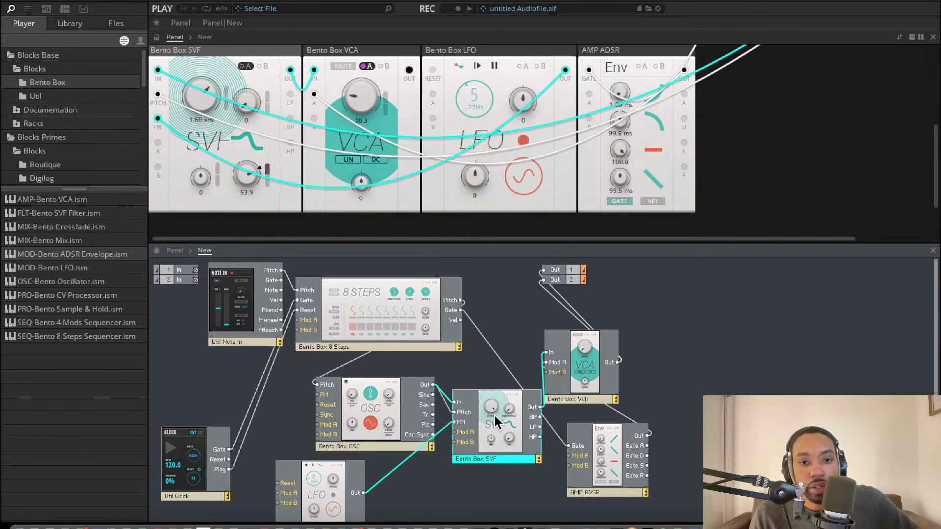
{"action": "left_click", "coordinate": [448, 407]}
{"action": "key", "text": "Delete"}
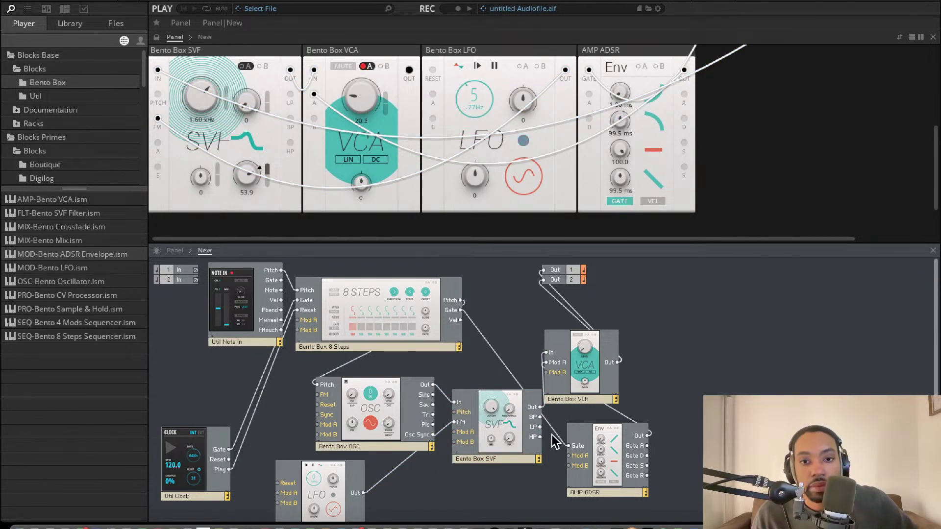
- Move the SVF block up beside the VCA in the structure and raise the modulation A amount on the VCA level
{"action": "left_click_drag", "start_coordinate": [511, 427], "coordinate": [497, 406]}
{"action": "scroll", "coordinate": [538, 201], "scroll_direction": "up", "scroll_amount": 2}
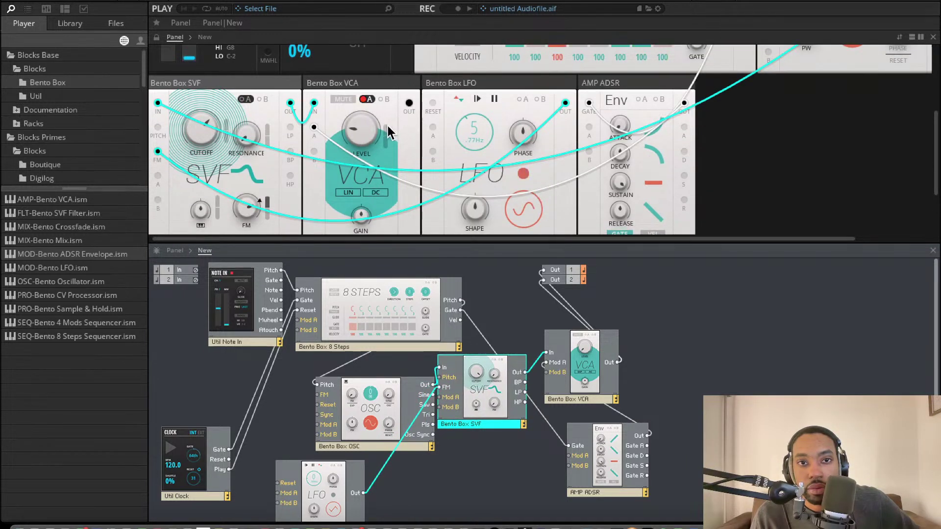
{"action": "left_click_drag", "start_coordinate": [386, 131], "coordinate": [380, 97]}
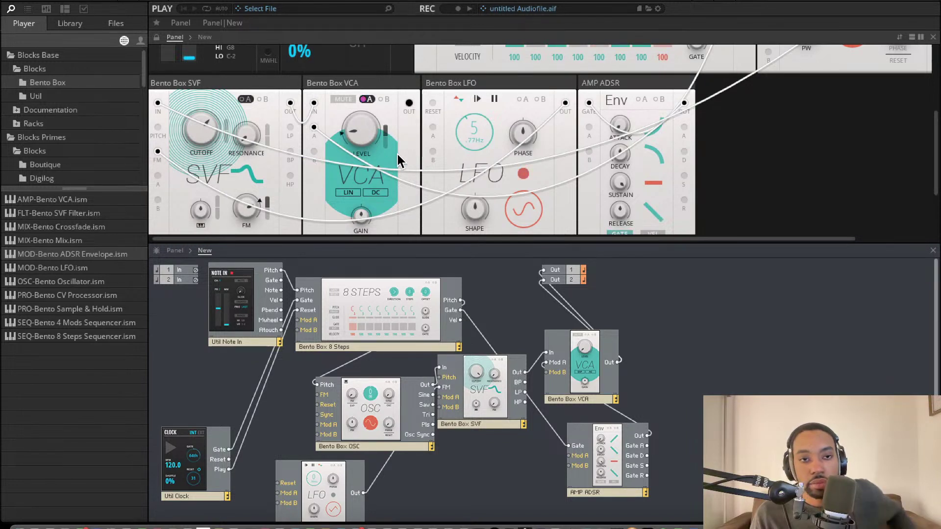
- Turn the VCA level down to 0 so the AMP ADSR controls the volume
{"action": "scroll", "coordinate": [398, 157], "scroll_direction": "up", "scroll_amount": 1}
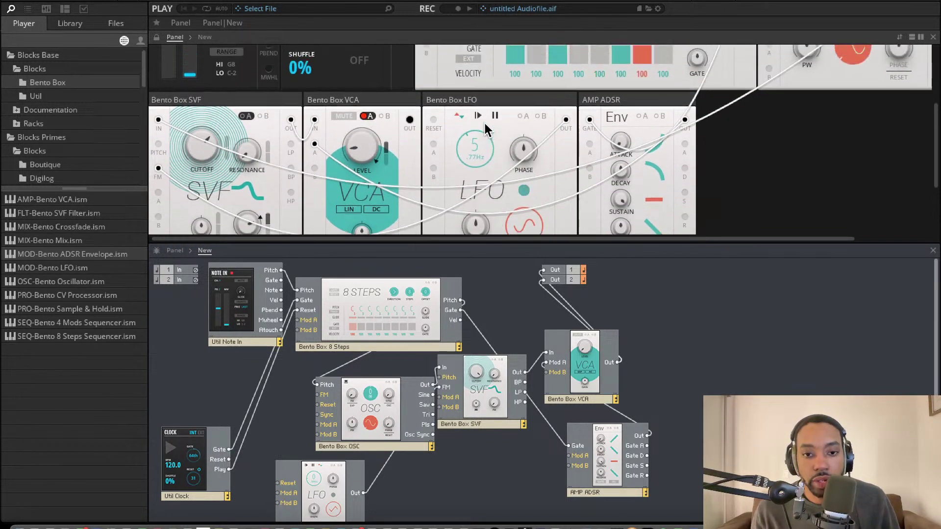
{"action": "scroll", "coordinate": [486, 129], "scroll_direction": "left", "scroll_amount": 1}
{"action": "scroll", "coordinate": [485, 192], "scroll_direction": "up", "scroll_amount": 5}
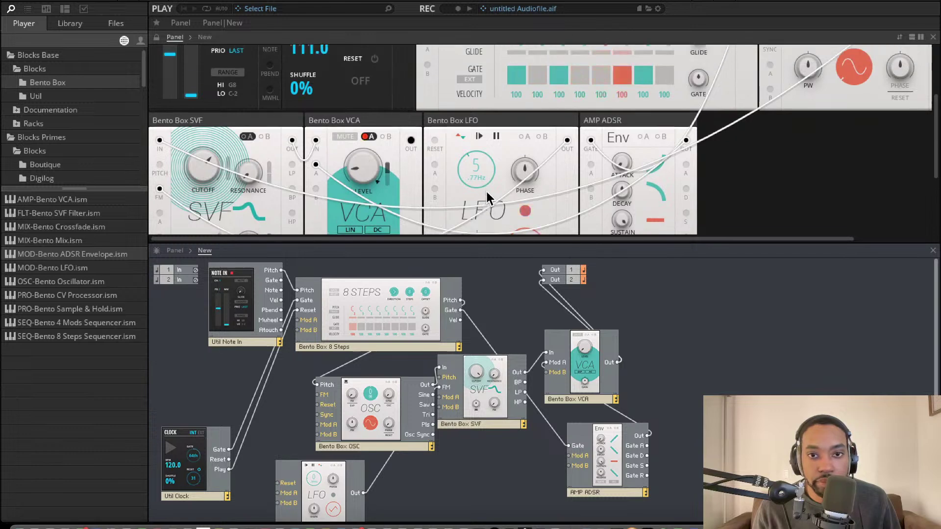
{"action": "scroll", "coordinate": [487, 194], "scroll_direction": "down", "scroll_amount": 3}
{"action": "scroll", "coordinate": [492, 196], "scroll_direction": "up", "scroll_amount": 3}
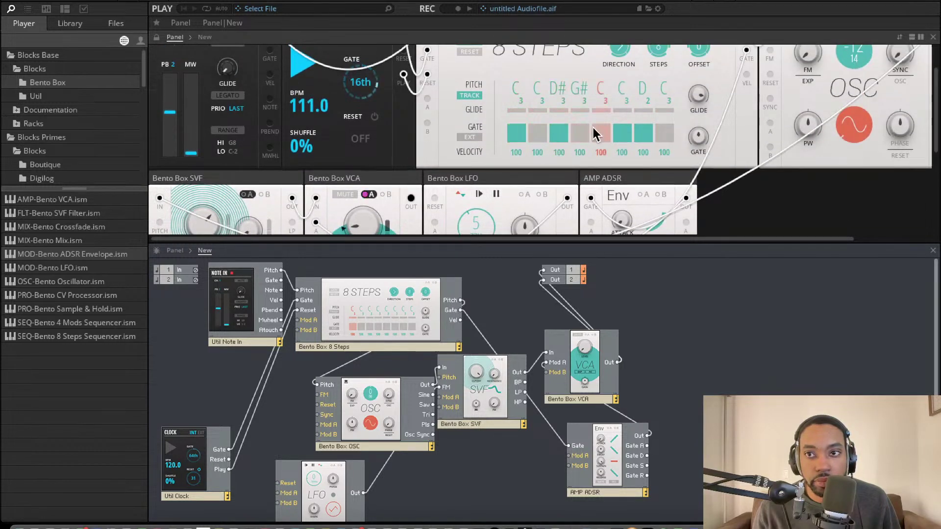
{"action": "scroll", "coordinate": [591, 139], "scroll_direction": "up", "scroll_amount": 1}
{"action": "scroll", "coordinate": [355, 187], "scroll_direction": "down", "scroll_amount": 2}
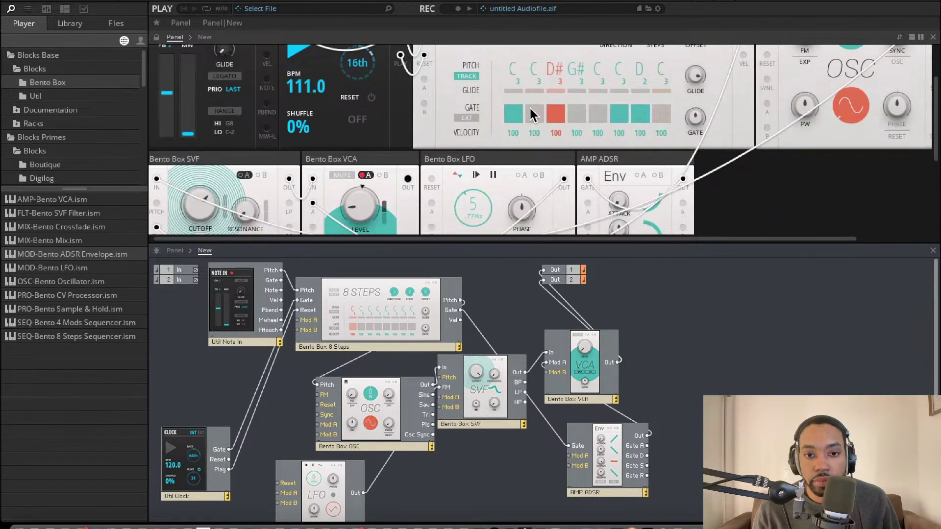
{"action": "scroll", "coordinate": [355, 186], "scroll_direction": "down", "scroll_amount": 2}
{"action": "left_click_drag", "start_coordinate": [355, 186], "coordinate": [355, 229]}
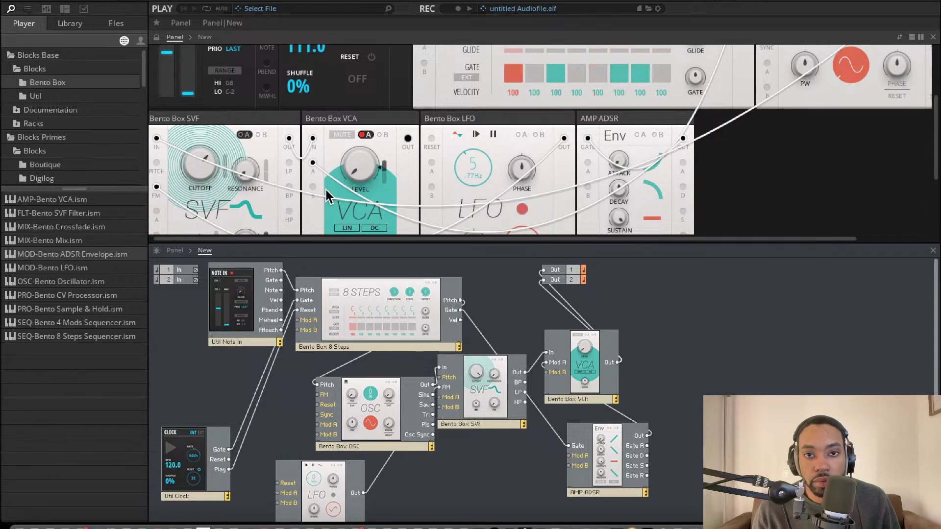
- Lengthen the AMP ADSR envelope, with a decay of about 747 ms and a longer release
{"action": "scroll", "coordinate": [418, 147], "scroll_direction": "up", "scroll_amount": 1}
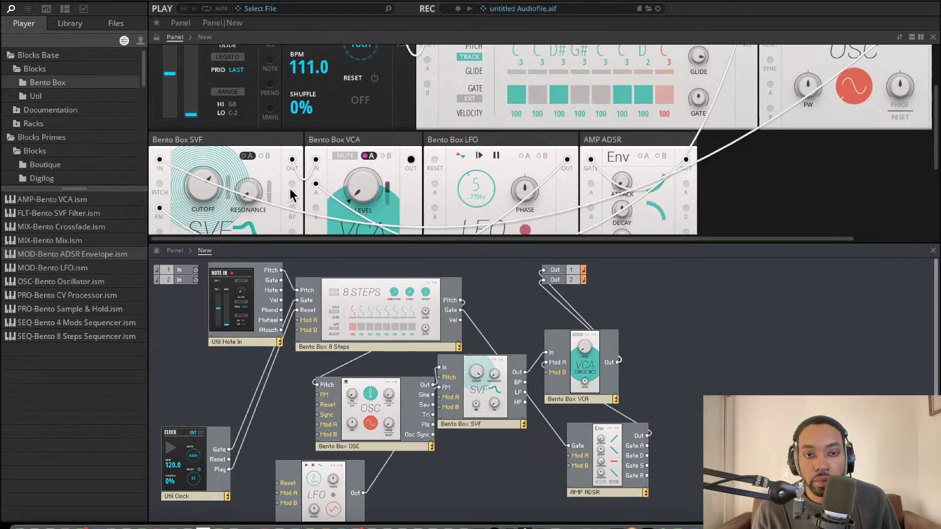
{"action": "scroll", "coordinate": [436, 160], "scroll_direction": "up", "scroll_amount": 1}
{"action": "scroll", "coordinate": [613, 169], "scroll_direction": "down", "scroll_amount": 2}
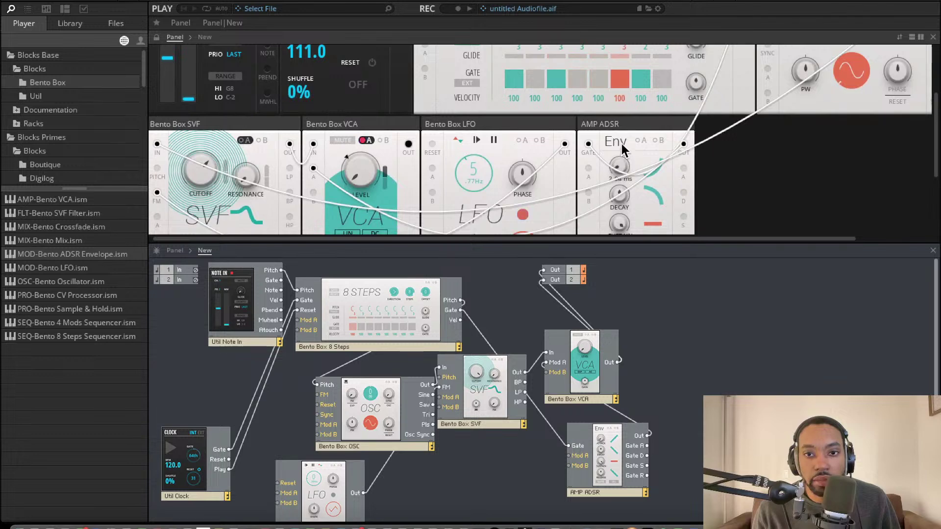
{"action": "scroll", "coordinate": [602, 218], "scroll_direction": "down", "scroll_amount": 4}
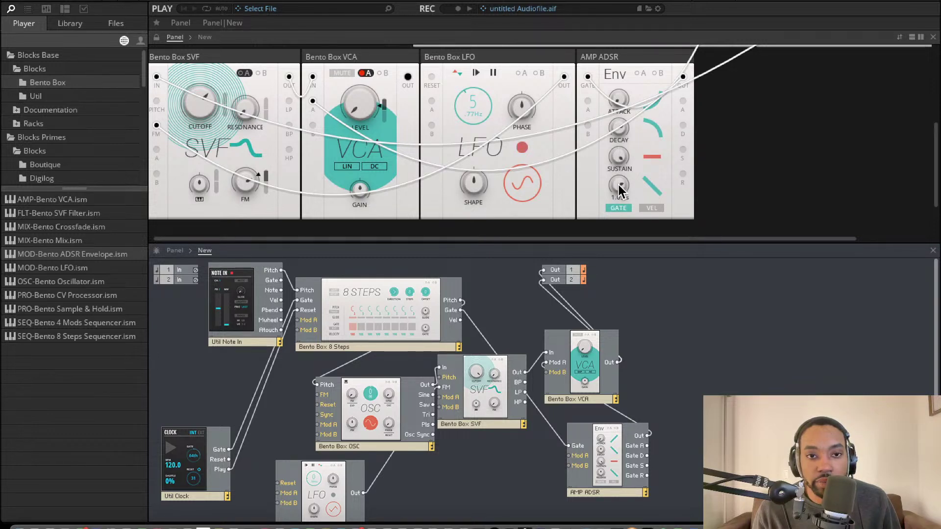
- Turn on Legato in the Util Note In block
{"action": "scroll", "coordinate": [441, 102], "scroll_direction": "up", "scroll_amount": 3}
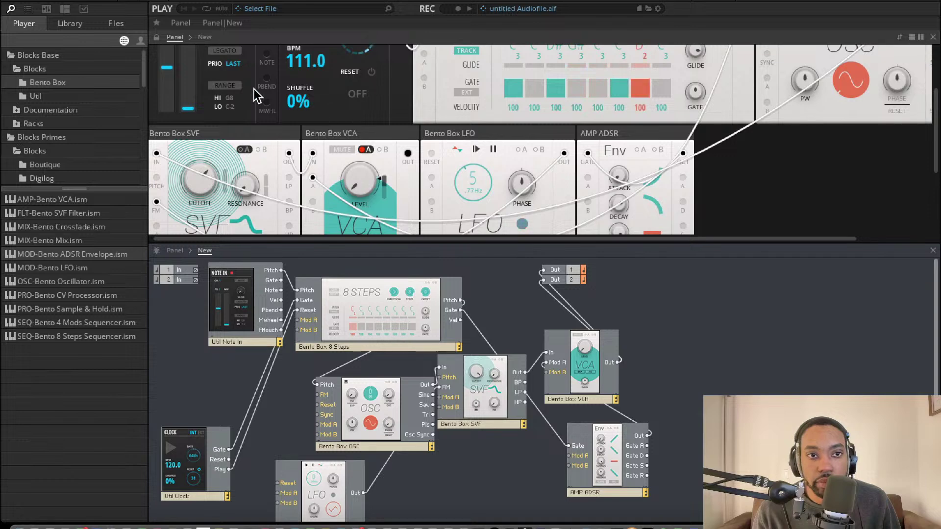
{"action": "scroll", "coordinate": [255, 93], "scroll_direction": "up", "scroll_amount": 3}
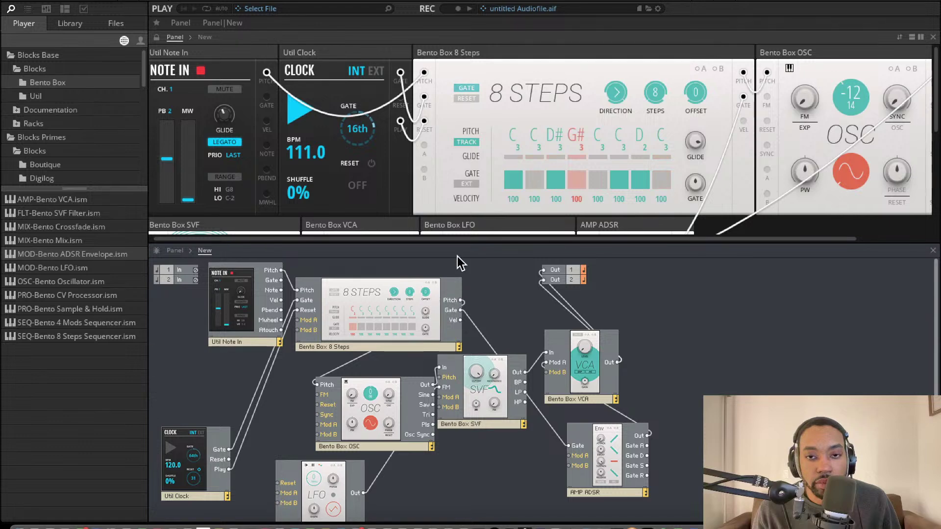
{"action": "scroll", "coordinate": [504, 158], "scroll_direction": "down", "scroll_amount": 2}
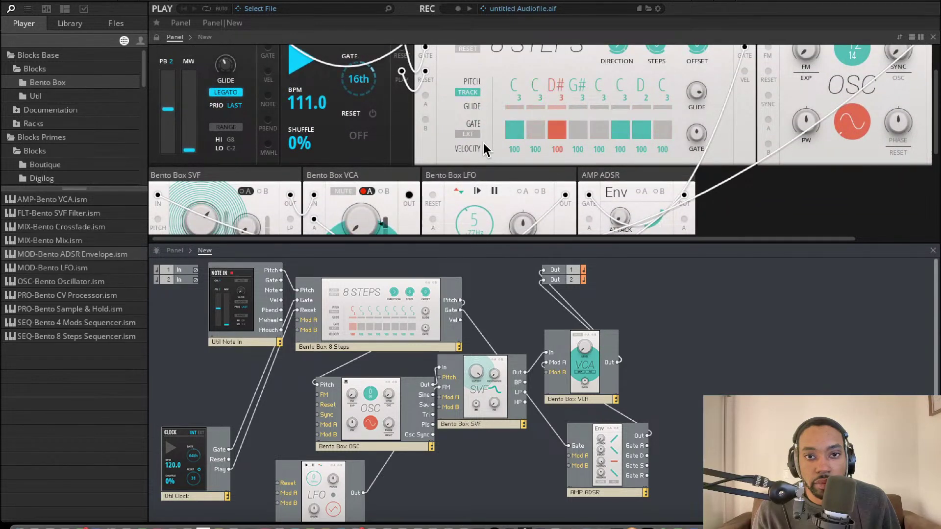
{"action": "scroll", "coordinate": [485, 142], "scroll_direction": "up", "scroll_amount": 2}
{"action": "scroll", "coordinate": [196, 165], "scroll_direction": "down", "scroll_amount": 5}
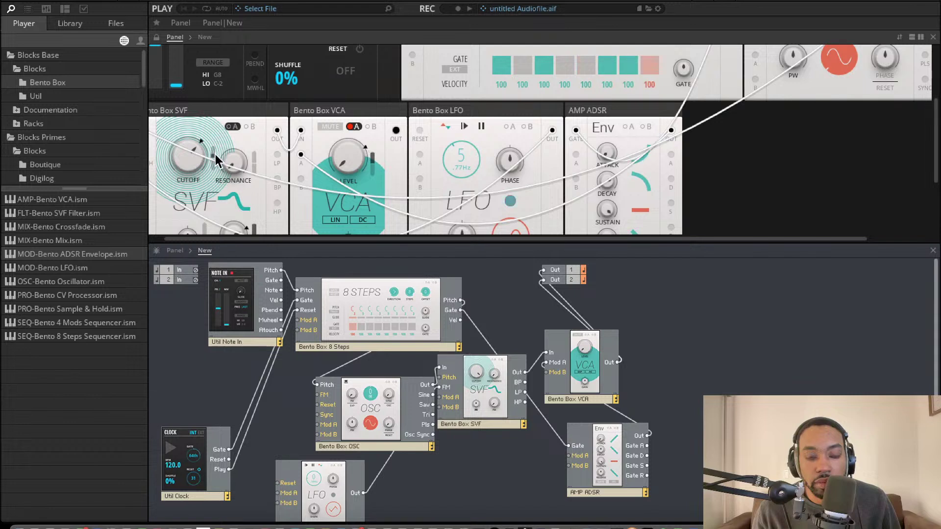
- Rearrange the LFO and SVF blocks, connect the LFO Out to SVF Mod A, and remove its cable to SVF FM
{"action": "left_click_drag", "start_coordinate": [344, 503], "coordinate": [412, 497]}
{"action": "left_click_drag", "start_coordinate": [467, 390], "coordinate": [479, 413]}
{"action": "left_click_drag", "start_coordinate": [419, 483], "coordinate": [461, 420]}
{"action": "left_click", "coordinate": [400, 475]}
{"action": "key", "text": "Delete"}
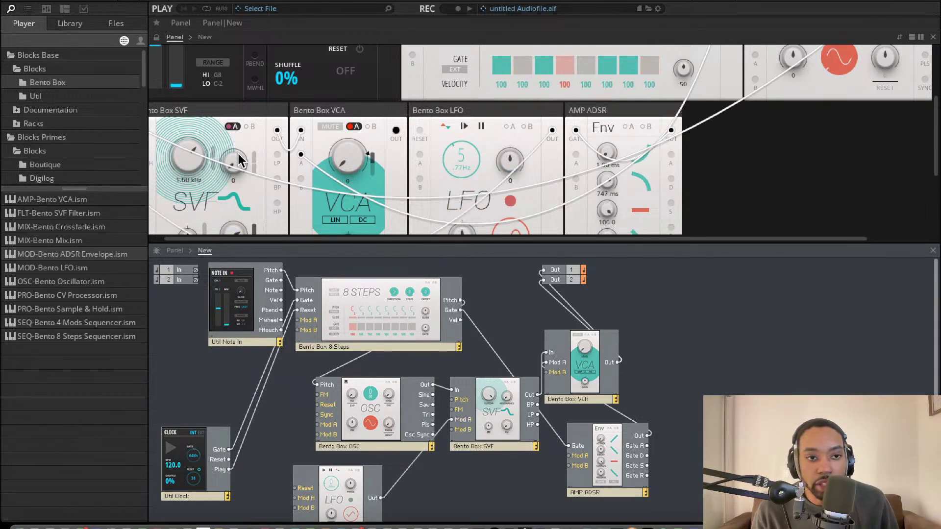
- Connect the LFO Out to the SVF FM input in addition to its Mod A connection
{"action": "scroll", "coordinate": [226, 161], "scroll_direction": "down", "scroll_amount": 1}
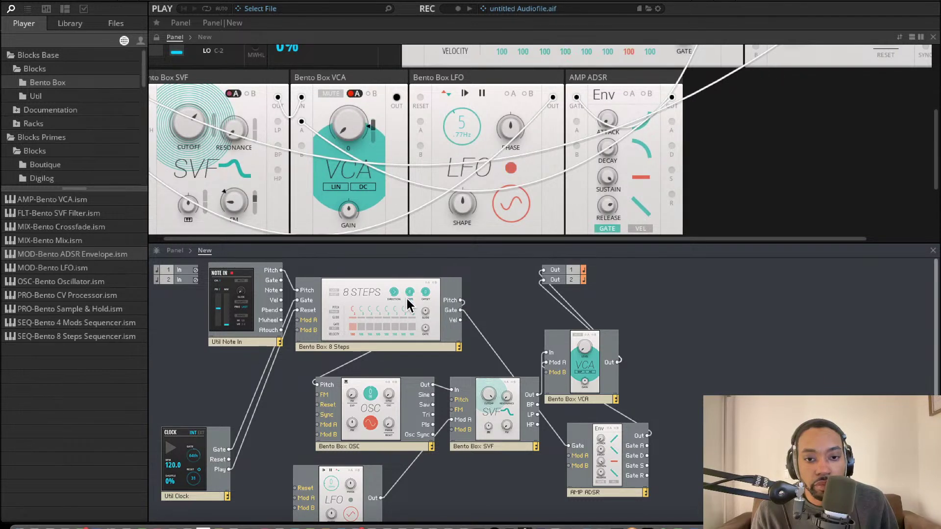
{"action": "scroll", "coordinate": [348, 475], "scroll_direction": "down", "scroll_amount": 1}
{"action": "left_click", "coordinate": [349, 479]}
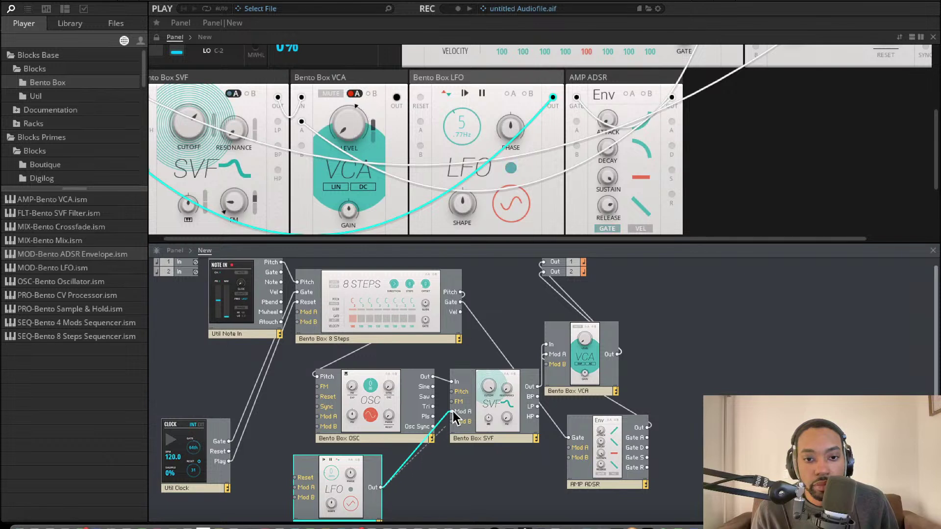
{"action": "left_click_drag", "start_coordinate": [457, 401], "coordinate": [456, 402]}
{"action": "scroll", "coordinate": [333, 303], "scroll_direction": "up", "scroll_amount": 1}
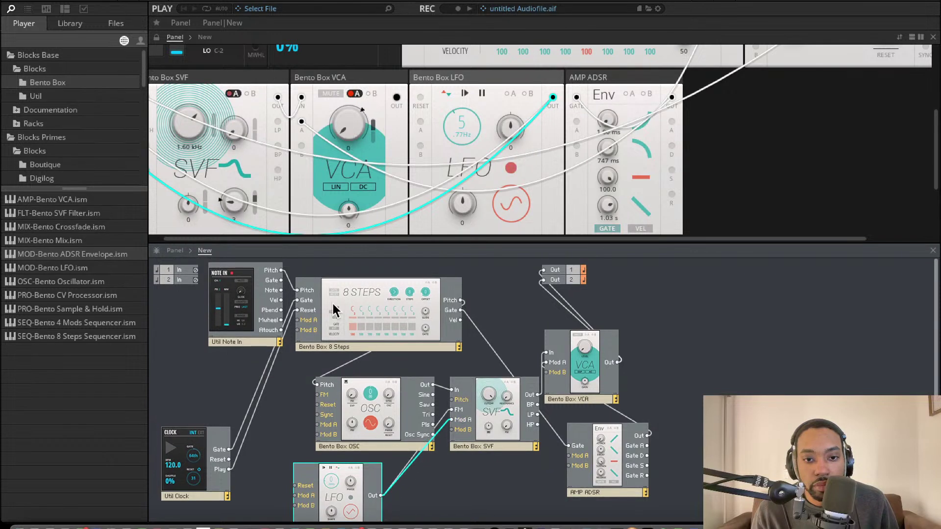
{"action": "left_click", "coordinate": [254, 204]}
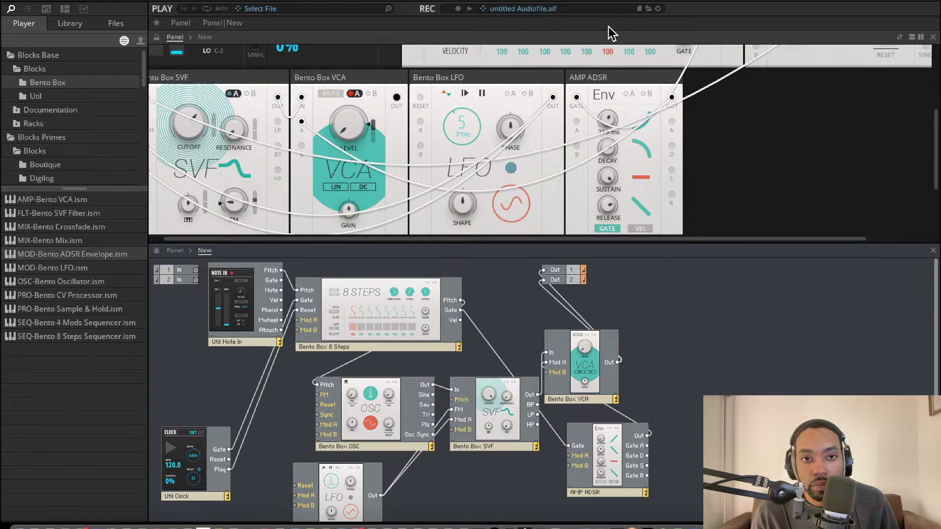
- Browse the Blocks Primes library folders, including the Bass racks, for further blocks to use
{"action": "scroll", "coordinate": [475, 139], "scroll_direction": "up", "scroll_amount": 5}
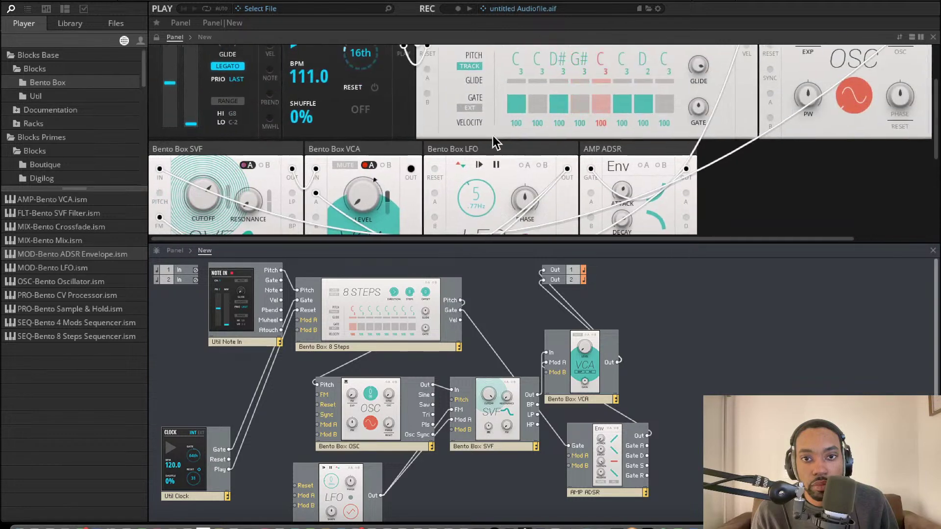
{"action": "scroll", "coordinate": [396, 147], "scroll_direction": "up", "scroll_amount": 1}
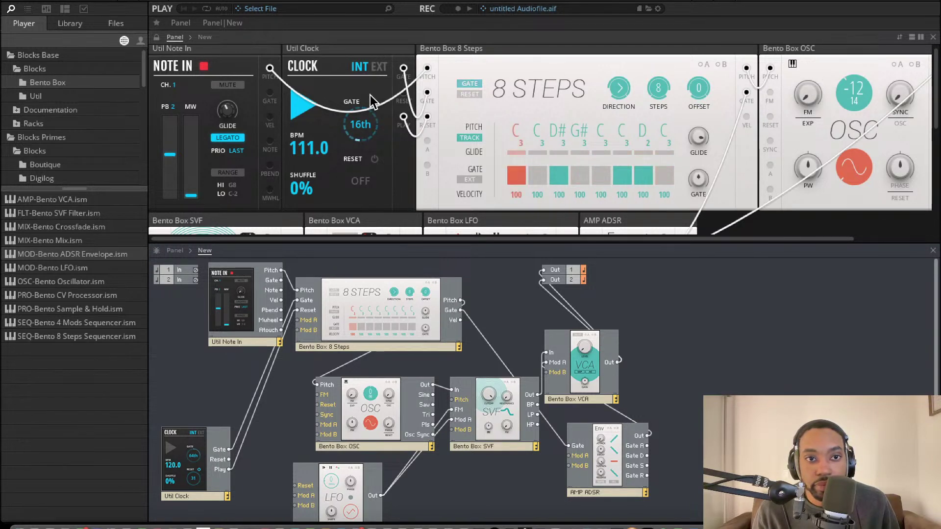
{"action": "scroll", "coordinate": [161, 142], "scroll_direction": "down", "scroll_amount": 1}
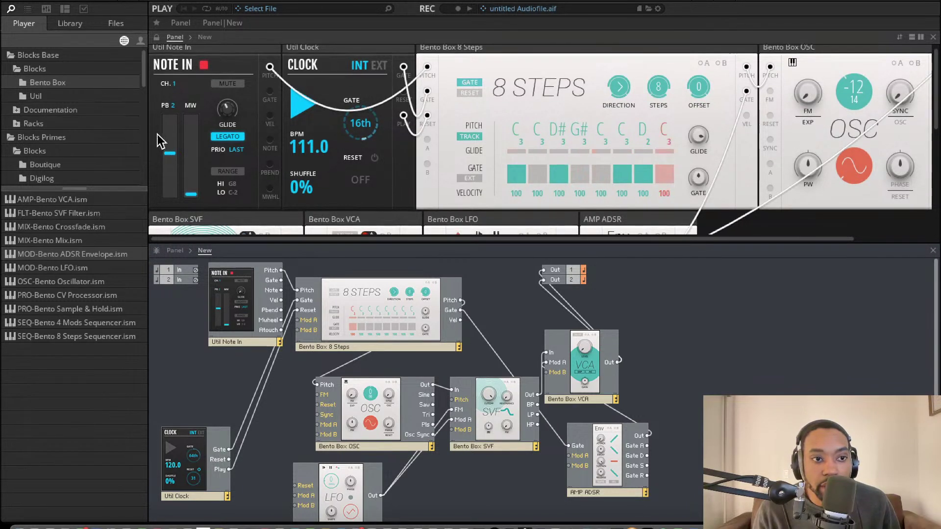
{"action": "scroll", "coordinate": [54, 160], "scroll_direction": "down", "scroll_amount": 5}
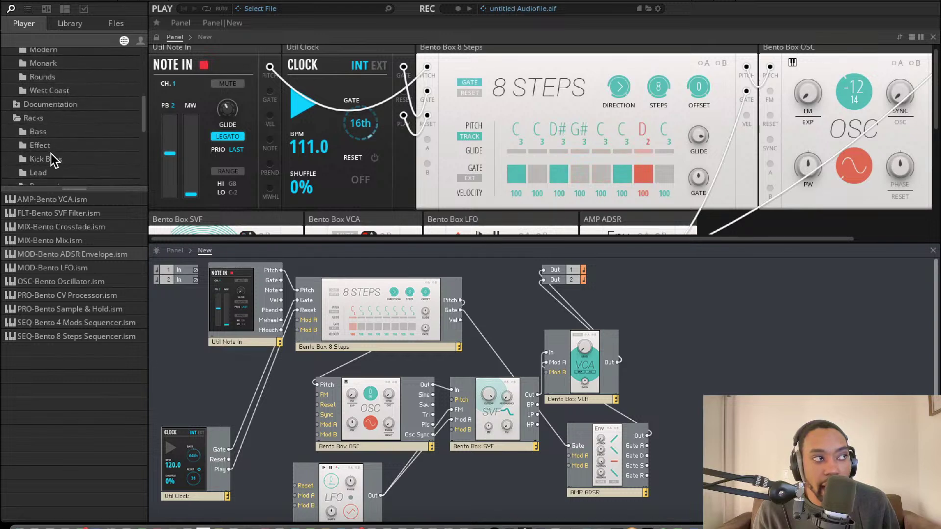
{"action": "scroll", "coordinate": [52, 158], "scroll_direction": "down", "scroll_amount": 9}
{"action": "scroll", "coordinate": [52, 157], "scroll_direction": "up", "scroll_amount": 5}
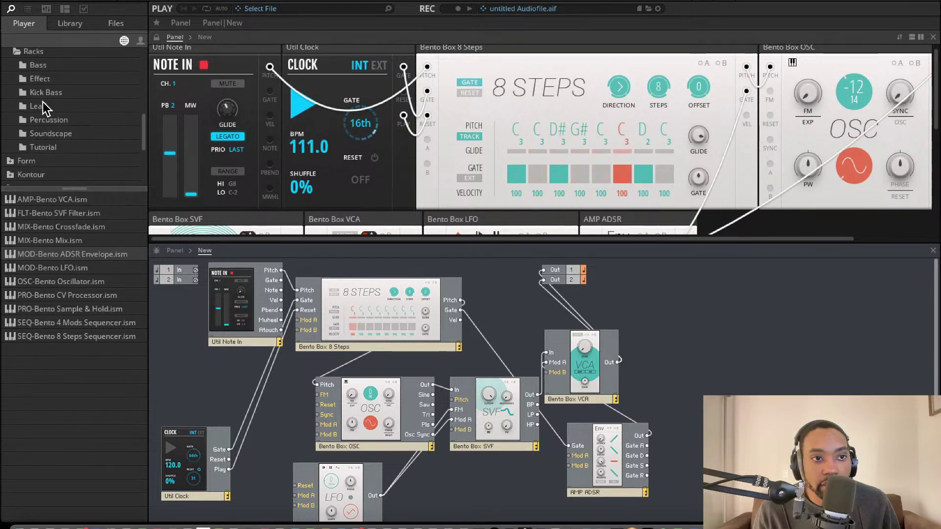
{"action": "left_click", "coordinate": [36, 66]}
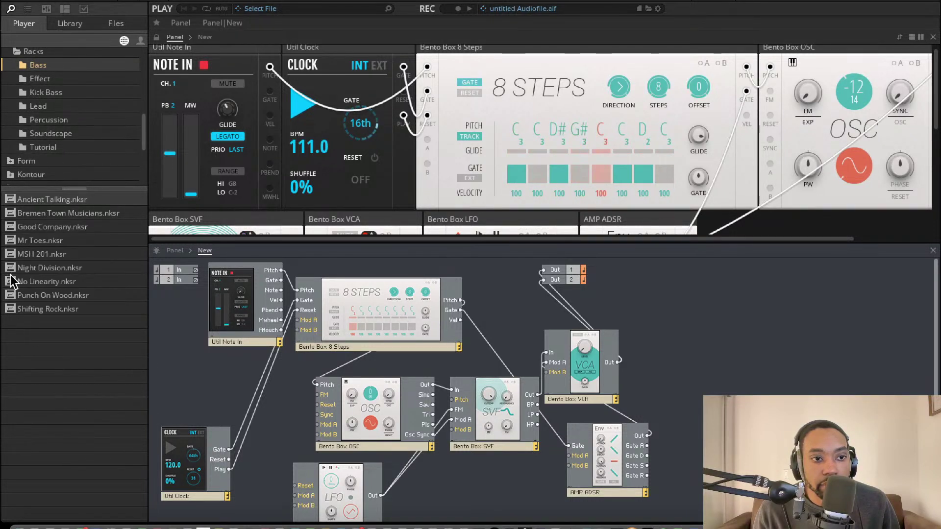
{"action": "scroll", "coordinate": [31, 133], "scroll_direction": "down", "scroll_amount": 7}
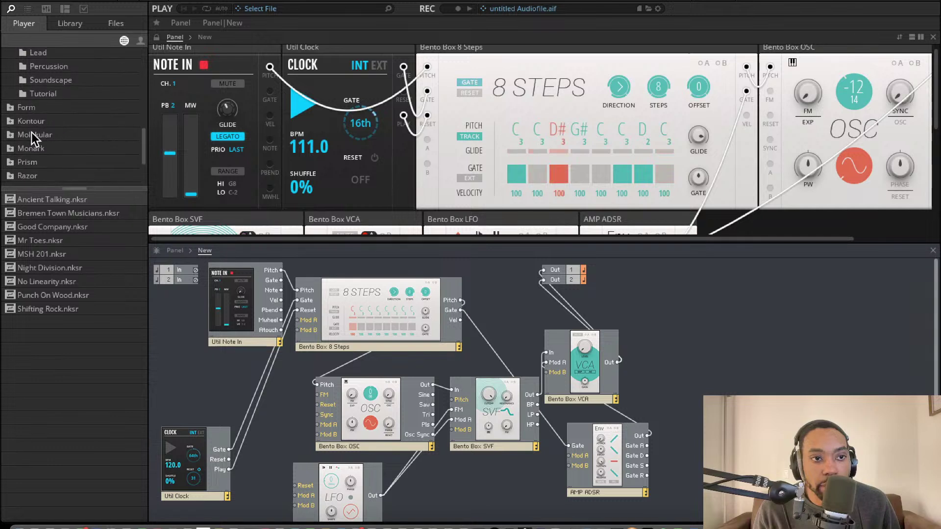
{"action": "scroll", "coordinate": [40, 116], "scroll_direction": "up", "scroll_amount": 13}
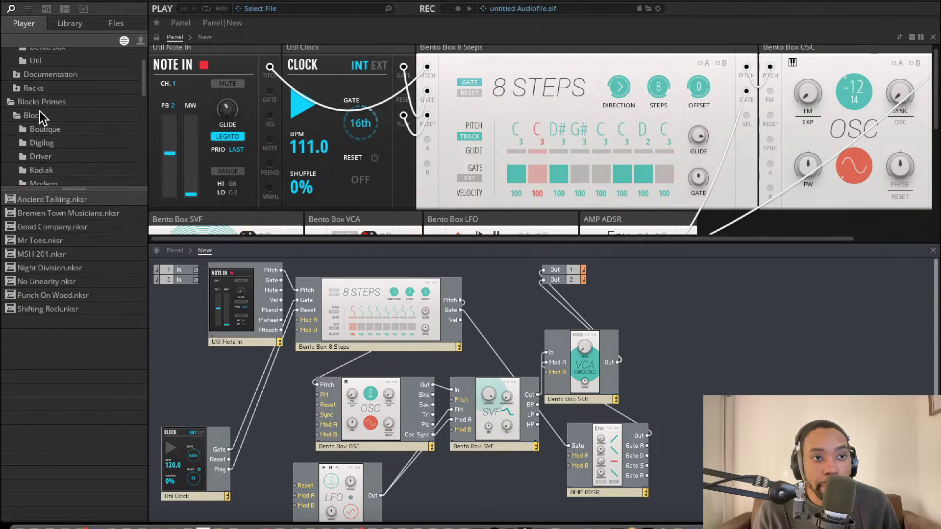
{"action": "scroll", "coordinate": [24, 81], "scroll_direction": "down", "scroll_amount": 12}
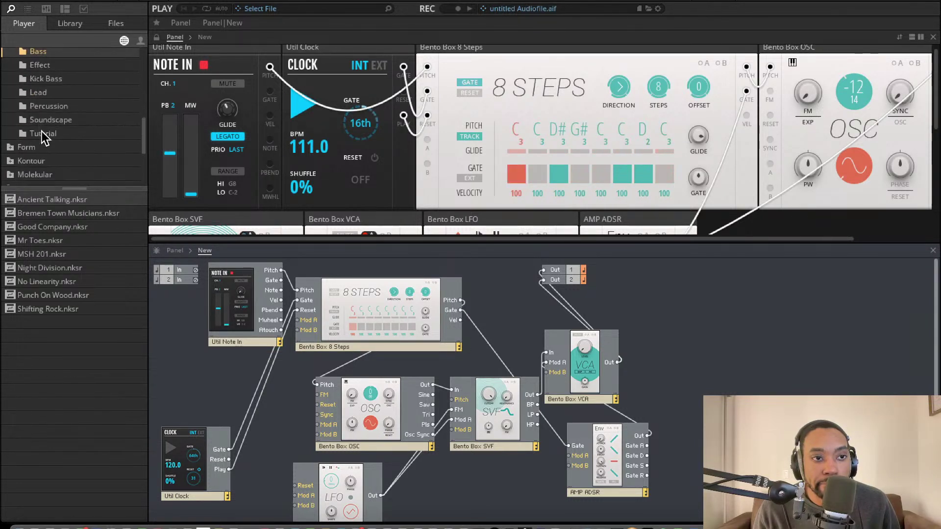
{"action": "scroll", "coordinate": [24, 120], "scroll_direction": "up", "scroll_amount": 10}
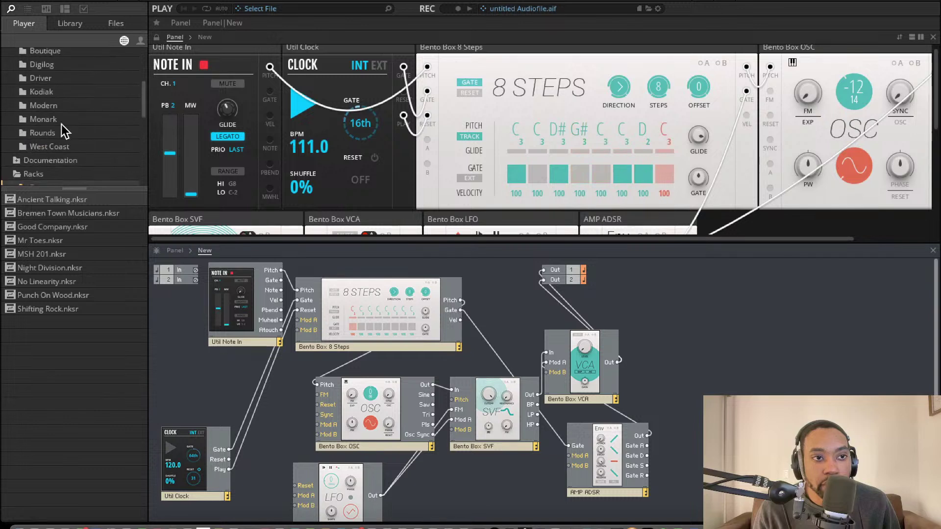
{"action": "scroll", "coordinate": [43, 150], "scroll_direction": "up", "scroll_amount": 3}
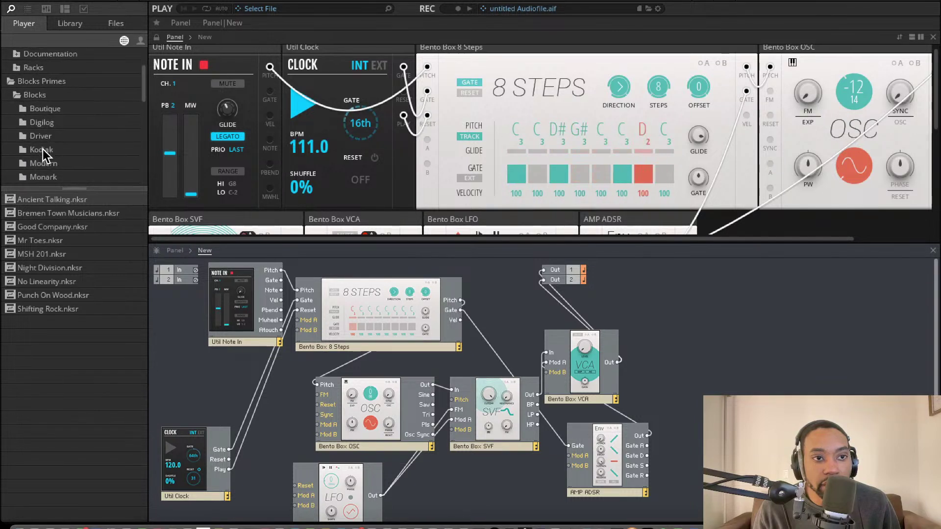
{"action": "scroll", "coordinate": [42, 150], "scroll_direction": "down", "scroll_amount": 7}
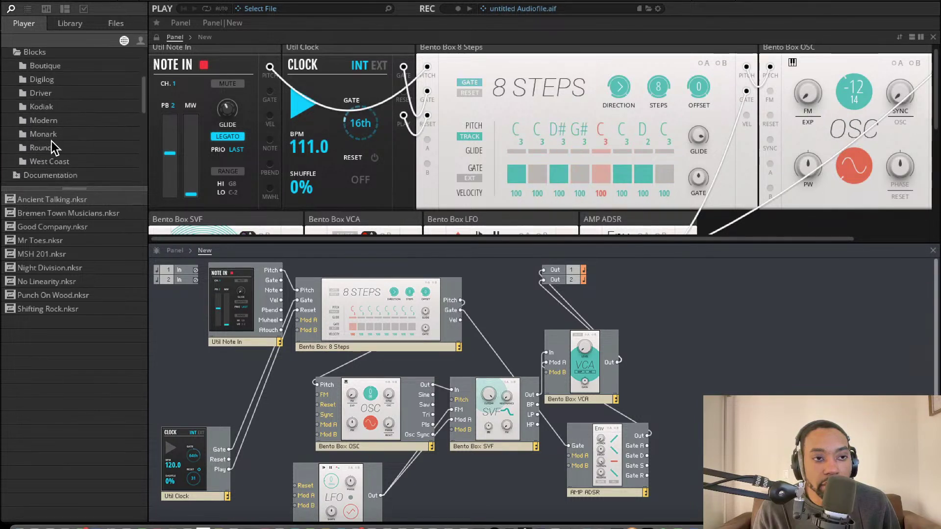
- Add the Rounds Reverb block and route the VCA Out through its In L and In R to Out 1 and Out 2
{"action": "left_click", "coordinate": [42, 148]}
{"action": "left_click_drag", "start_coordinate": [51, 212], "coordinate": [728, 439]}
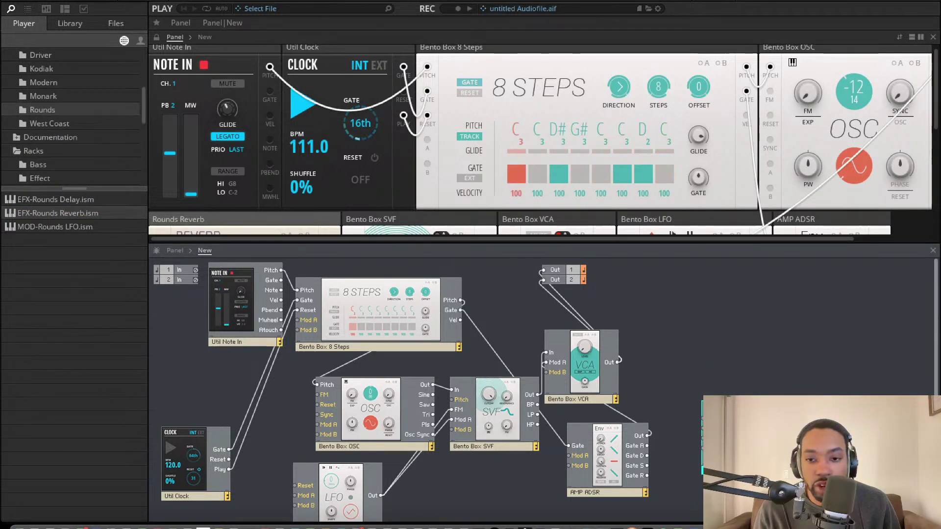
{"action": "left_click_drag", "start_coordinate": [698, 418], "coordinate": [619, 362]}
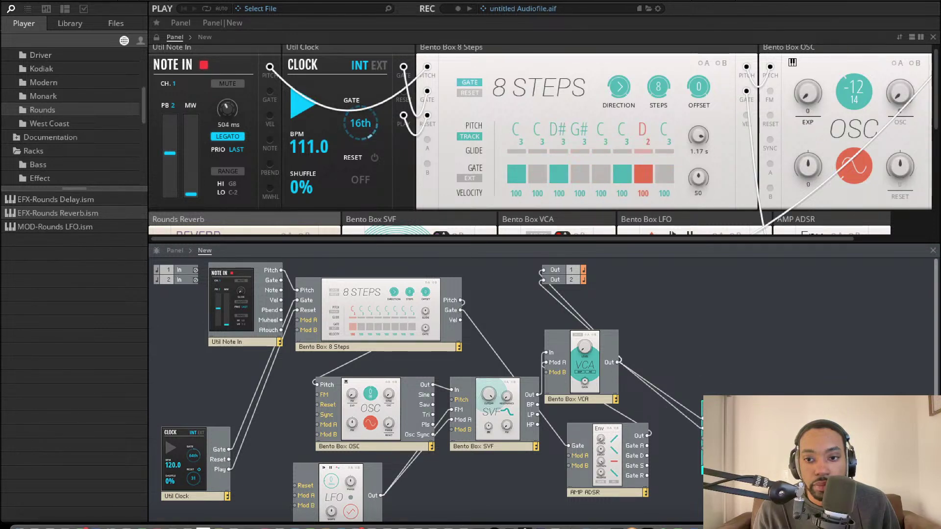
{"action": "left_click_drag", "start_coordinate": [792, 418], "coordinate": [544, 270]}
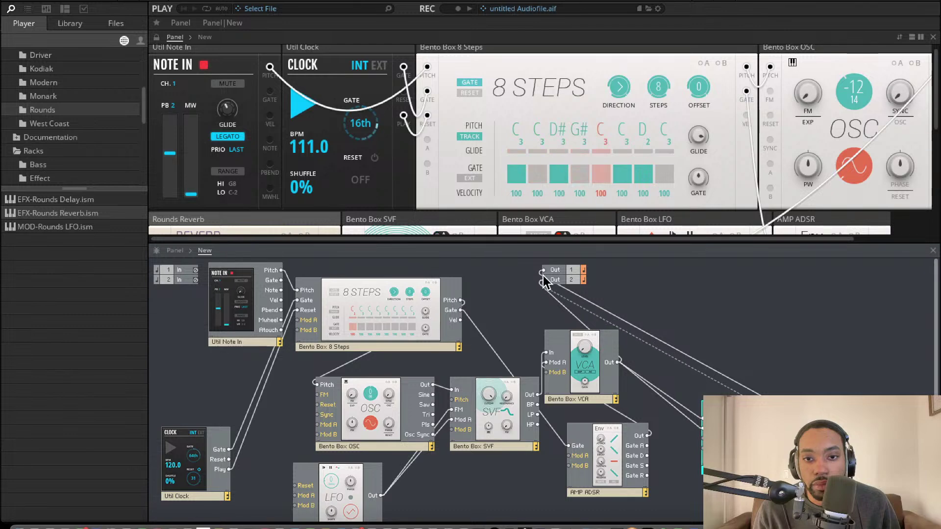
- Connect the LFO Out to the reverb's Mod A, then raise the reverb's Size to about 68.3 with modulation from A
{"action": "scroll", "coordinate": [487, 138], "scroll_direction": "down", "scroll_amount": 3}
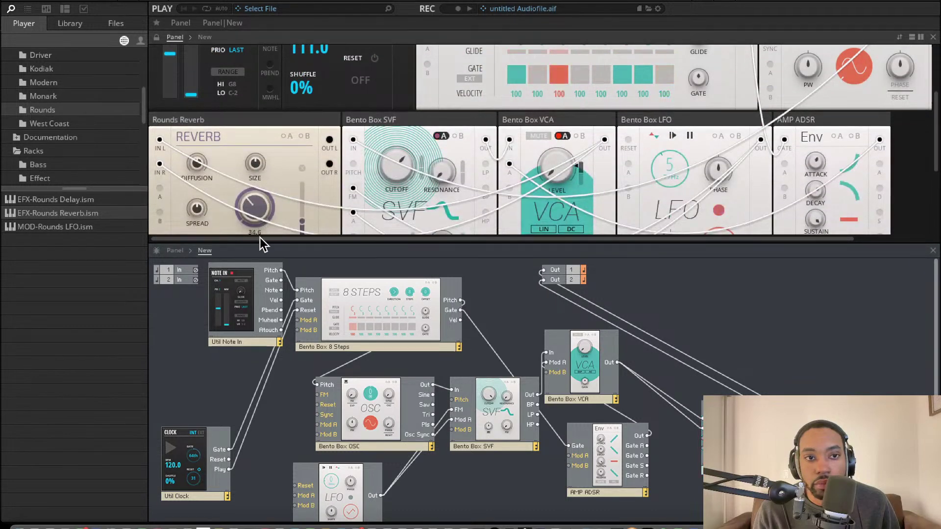
{"action": "right_click", "coordinate": [255, 165]}
{"action": "key", "text": "Escape"}
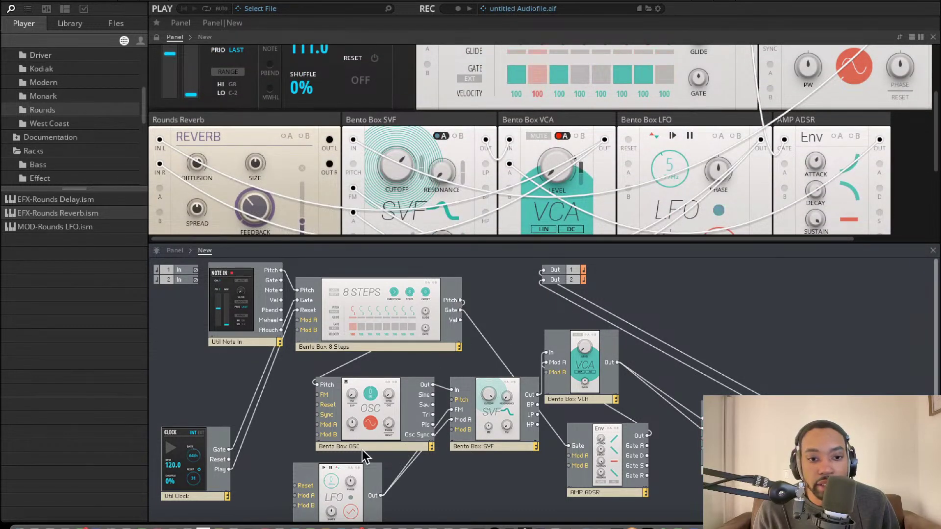
{"action": "left_click_drag", "start_coordinate": [380, 496], "coordinate": [704, 438]}
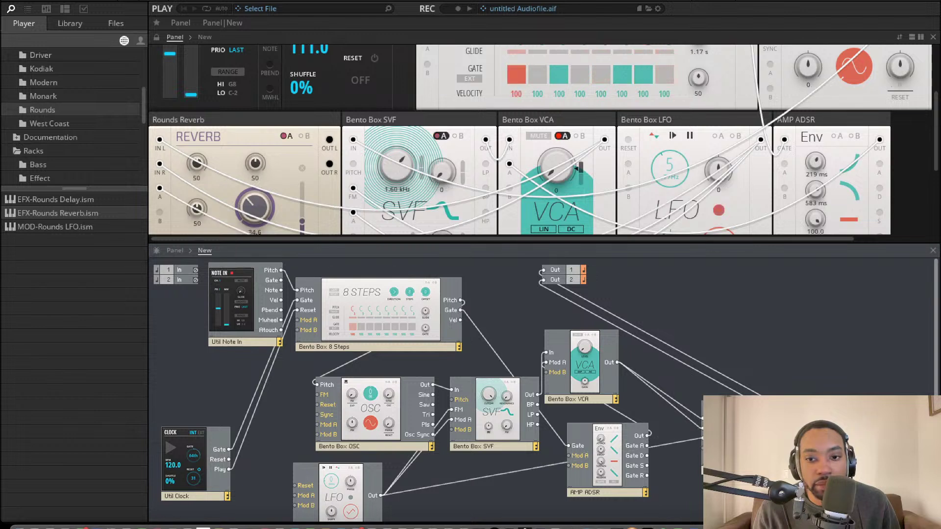
{"action": "left_click", "coordinate": [288, 137]}
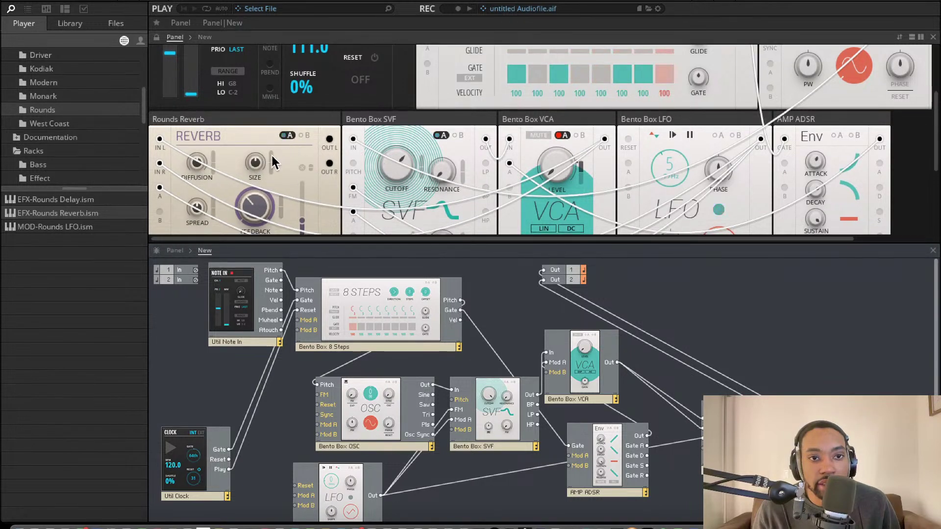
{"action": "left_click_drag", "start_coordinate": [271, 158], "coordinate": [263, 140]}
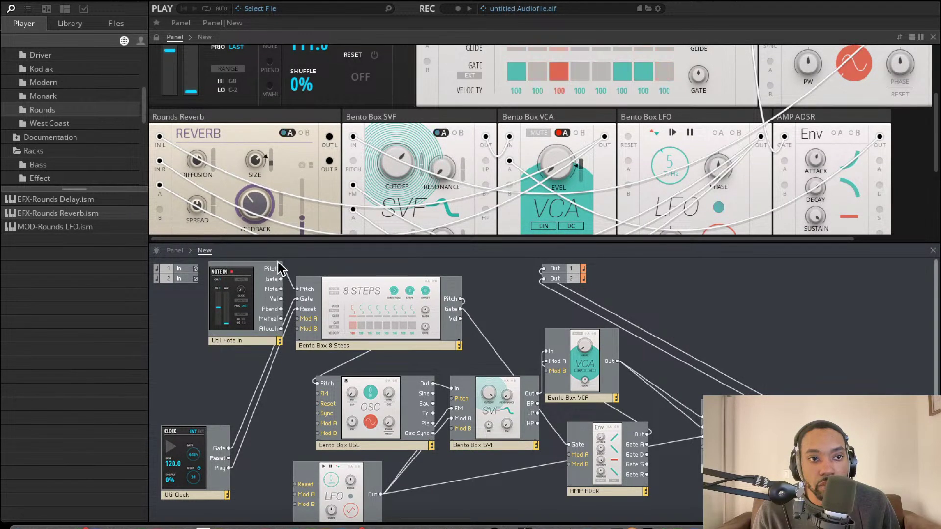
- Replace the LFO on the reverb's Mod A with a duplicate of the AMP ADSR, and adjust the Size modulation amount
{"action": "scroll", "coordinate": [275, 181], "scroll_direction": "up", "scroll_amount": 1}
{"action": "scroll", "coordinate": [275, 167], "scroll_direction": "up", "scroll_amount": 1}
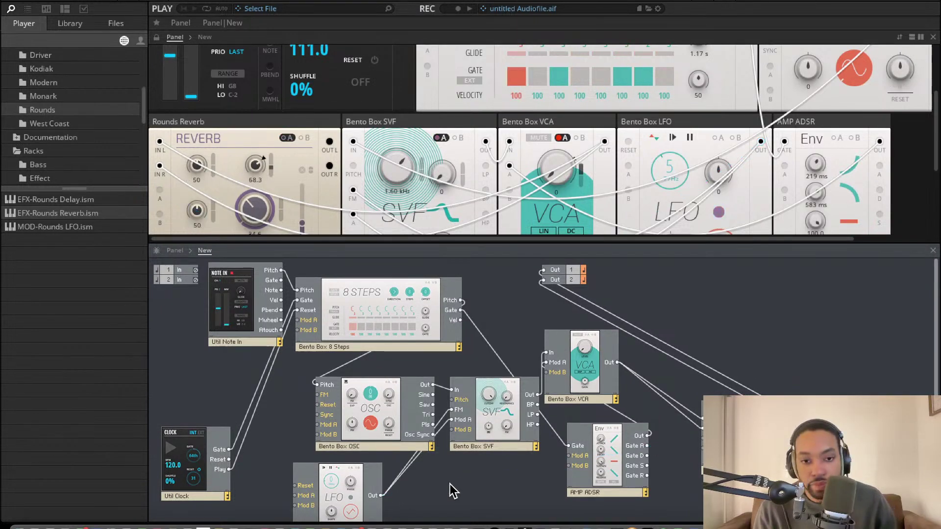
{"action": "left_click", "coordinate": [622, 469]}
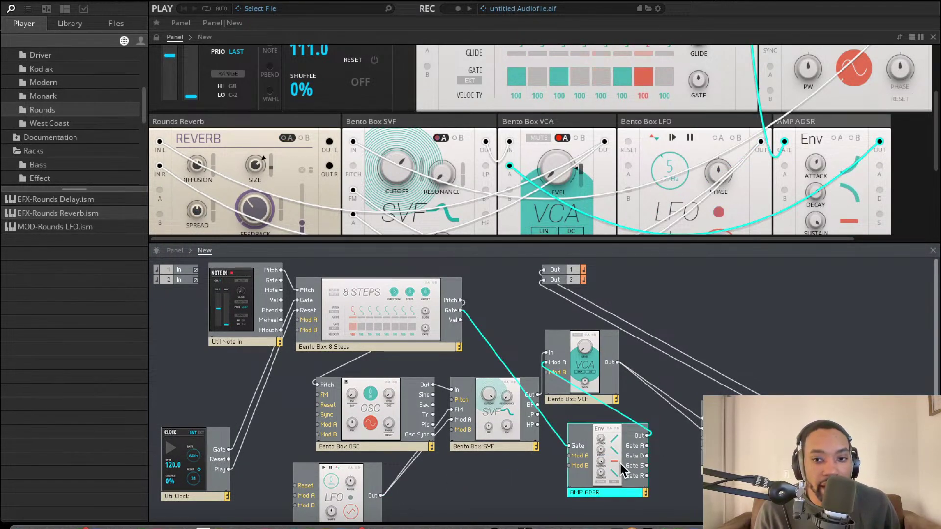
{"action": "left_click_drag", "start_coordinate": [610, 466], "coordinate": [679, 515]}
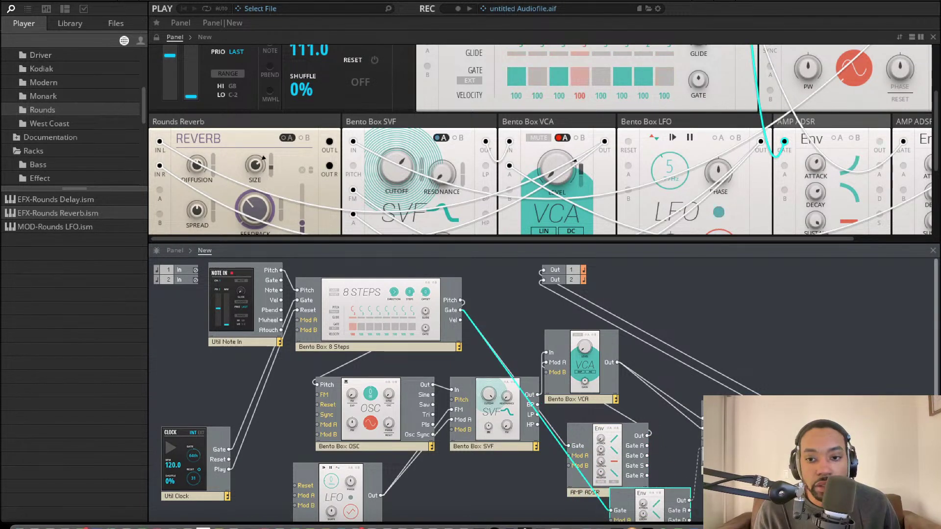
{"action": "scroll", "coordinate": [551, 296], "scroll_direction": "down", "scroll_amount": 2}
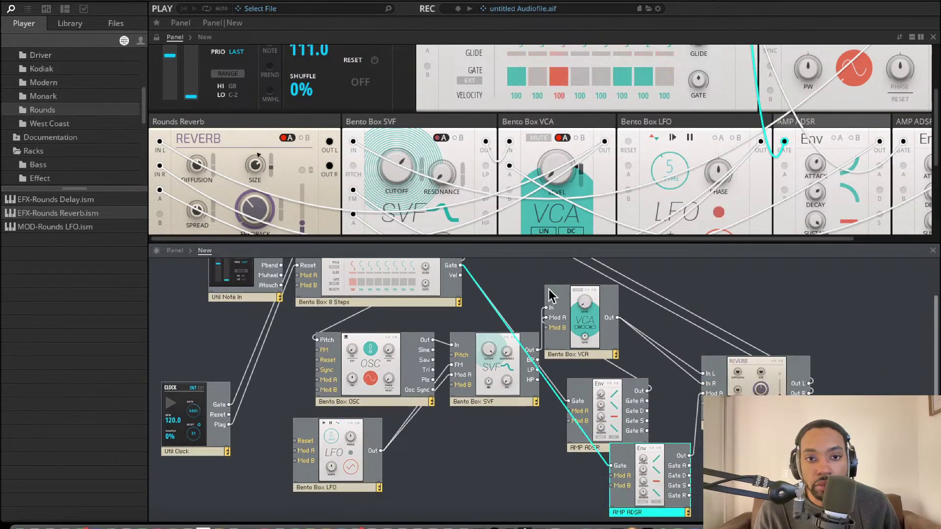
{"action": "left_click_drag", "start_coordinate": [272, 167], "coordinate": [271, 180]}
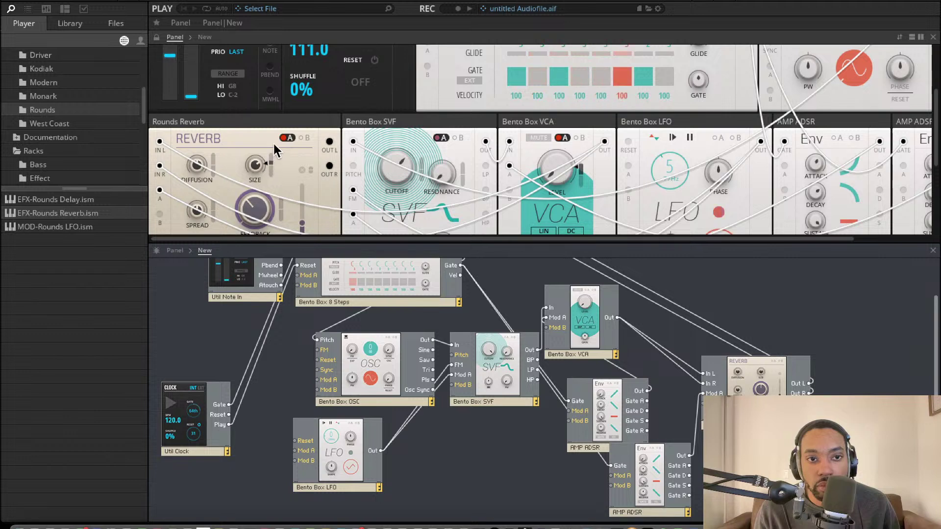
{"action": "scroll", "coordinate": [274, 152], "scroll_direction": "right", "scroll_amount": 2}
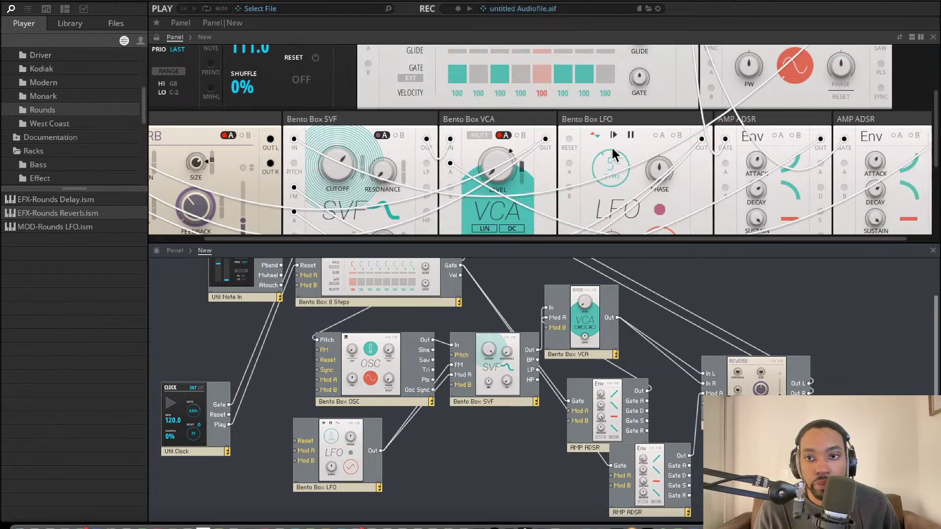
- Move the duplicate AMP ADSR below the SVF and reroute its Out from the reverb's Mod A to the OSC's Mod A
{"action": "double_click", "coordinate": [633, 513]}
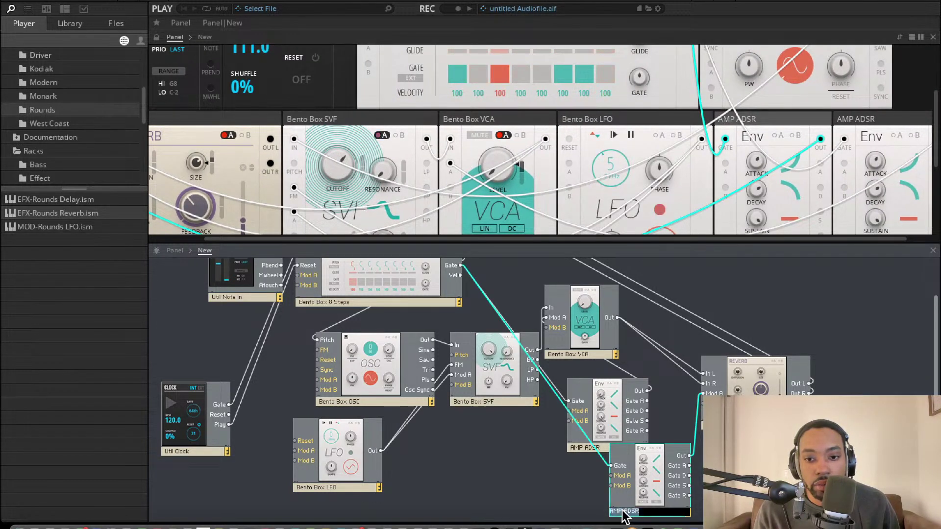
{"action": "left_click", "coordinate": [622, 511]}
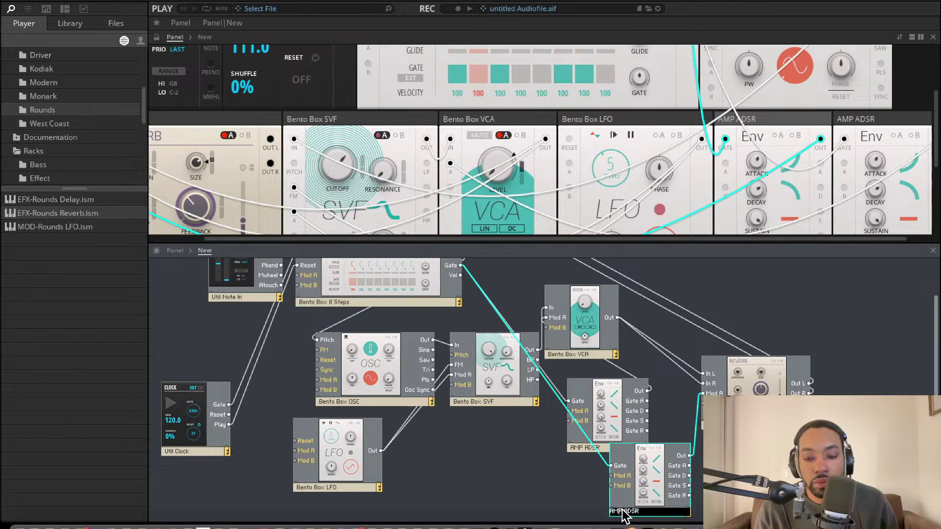
{"action": "left_click_drag", "start_coordinate": [678, 466], "coordinate": [518, 477]}
{"action": "left_click_drag", "start_coordinate": [474, 412], "coordinate": [317, 380]}
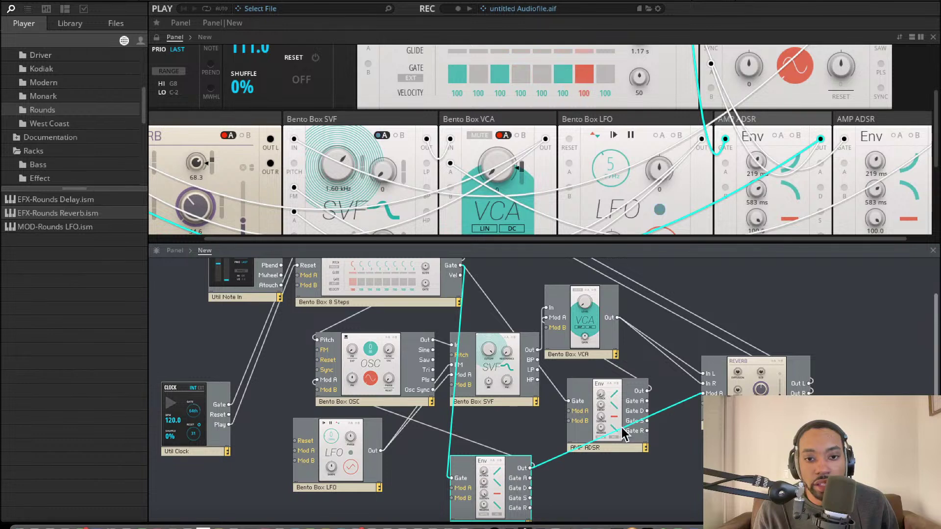
{"action": "left_click", "coordinate": [671, 407]}
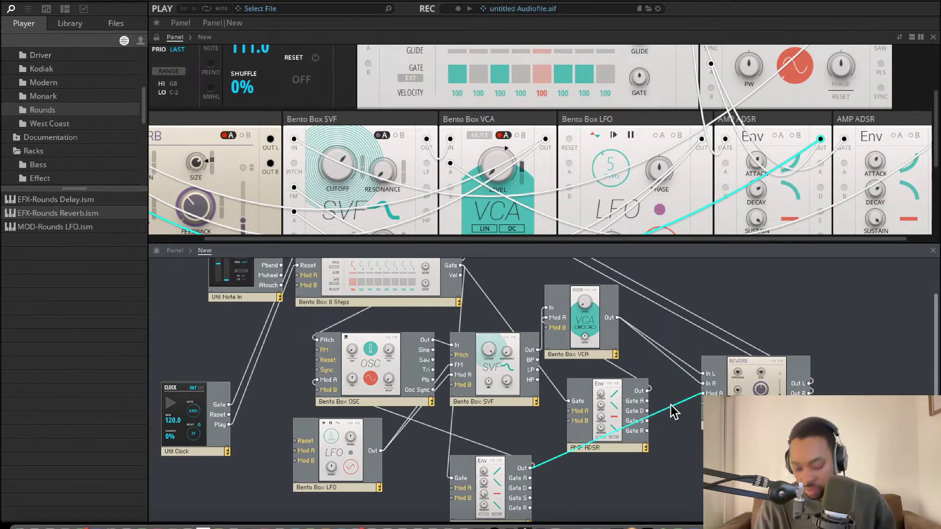
{"action": "key", "text": "Delete"}
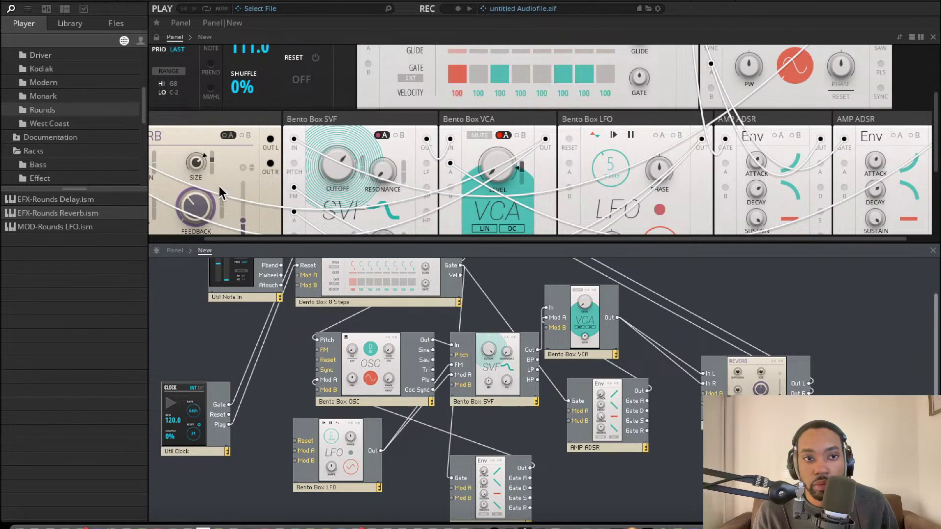
- Reconnect the duplicate ADSR's Out to the reverb's Mod A and delete its wire to the OSC's Mod A
{"action": "left_click_drag", "start_coordinate": [691, 404], "coordinate": [315, 381]}
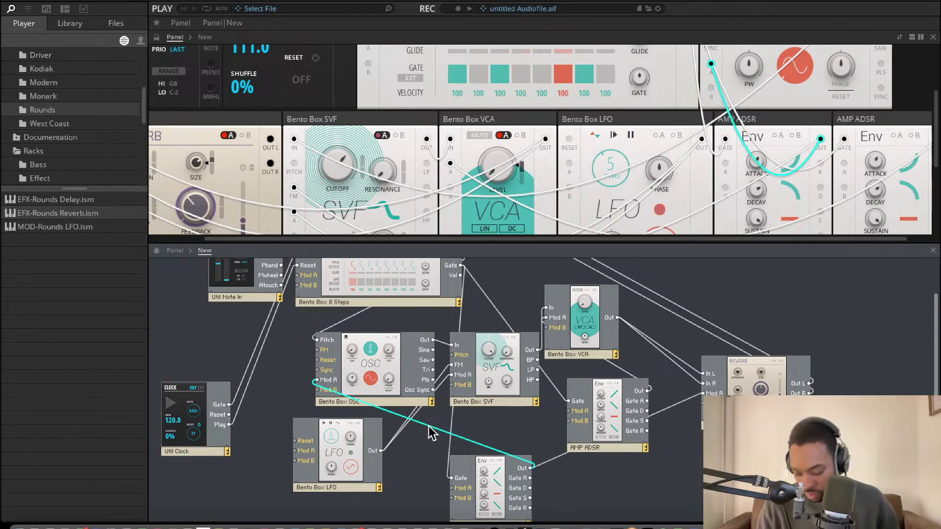
{"action": "key", "text": "Delete"}
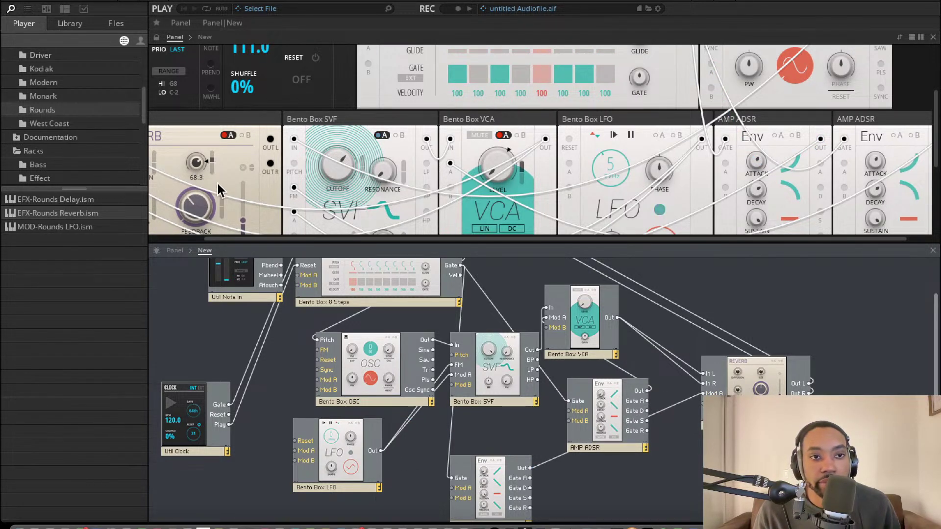
- Rename the duplicate AMP ADSR block below the SVF to "ADSR"
{"action": "scroll", "coordinate": [219, 195], "scroll_direction": "down", "scroll_amount": 1}
{"action": "scroll", "coordinate": [223, 200], "scroll_direction": "up", "scroll_amount": 2}
{"action": "scroll", "coordinate": [223, 200], "scroll_direction": "left", "scroll_amount": 3}
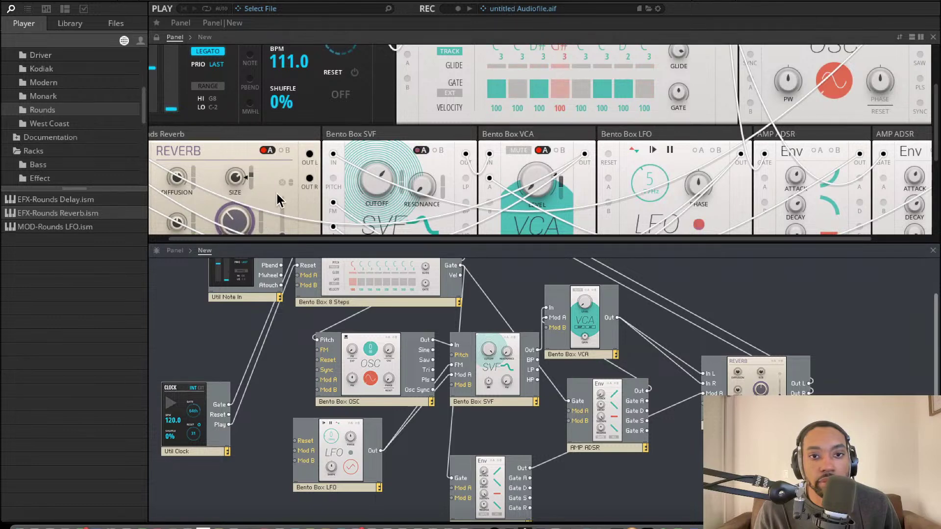
{"action": "scroll", "coordinate": [416, 179], "scroll_direction": "down", "scroll_amount": 1}
{"action": "scroll", "coordinate": [416, 179], "scroll_direction": "right", "scroll_amount": 2}
{"action": "scroll", "coordinate": [720, 124], "scroll_direction": "down", "scroll_amount": 1}
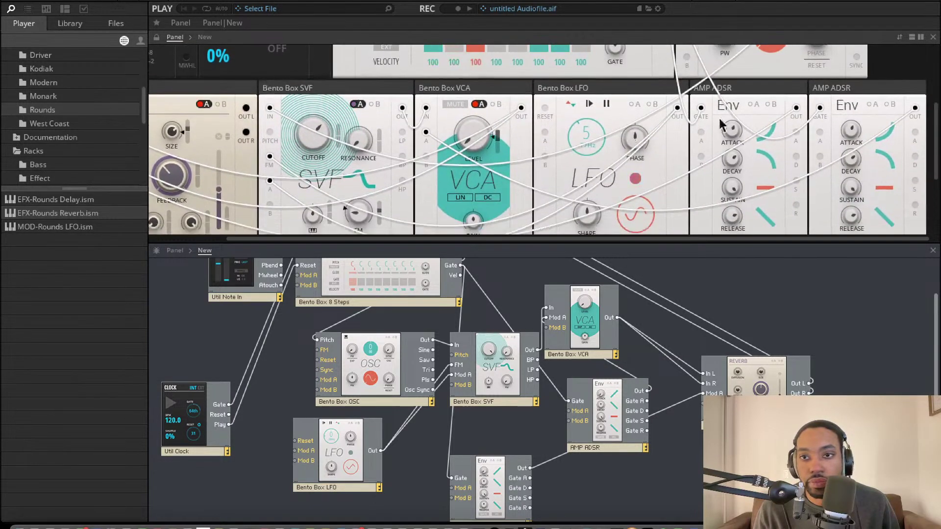
{"action": "scroll", "coordinate": [548, 363], "scroll_direction": "down", "scroll_amount": 1}
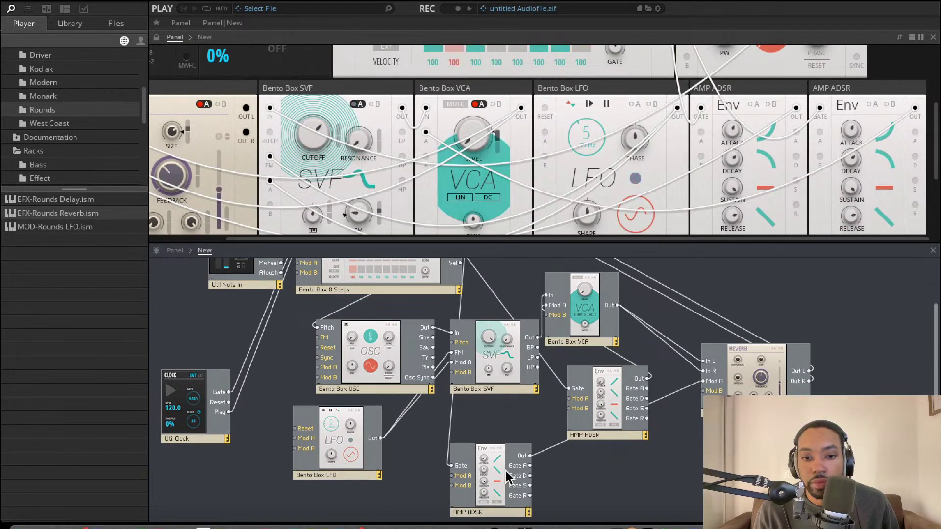
{"action": "left_click", "coordinate": [474, 514]}
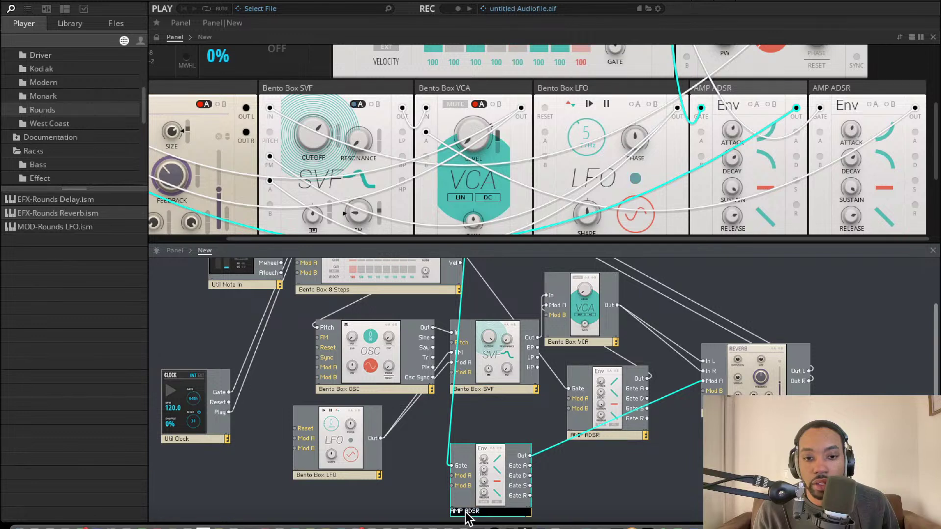
{"action": "key", "text": "BackSpace"}
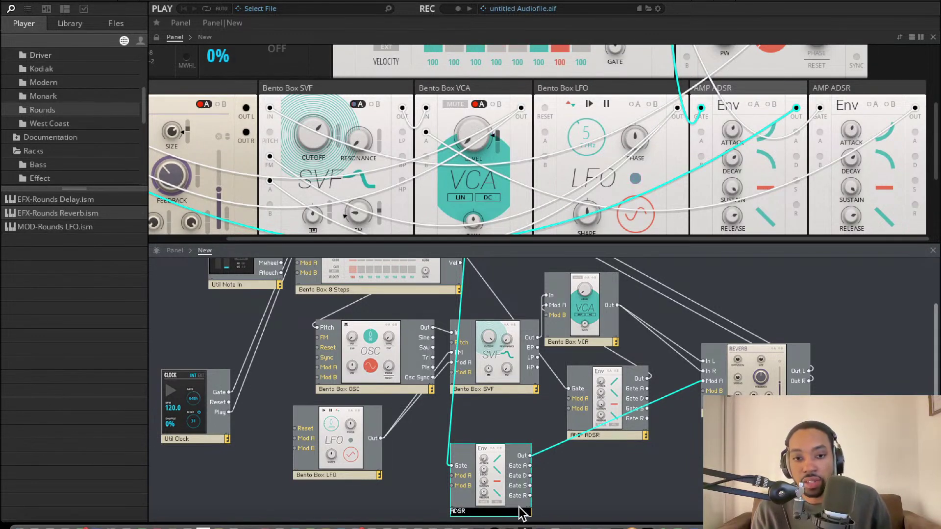
{"action": "key", "text": "Return"}
{"action": "left_click", "coordinate": [632, 496]}
- Adjust the Attack of the ADSR envelope feeding the reverb and lower its Decay to about 52.1 ms
{"action": "mouse_move", "coordinate": [740, 137]}
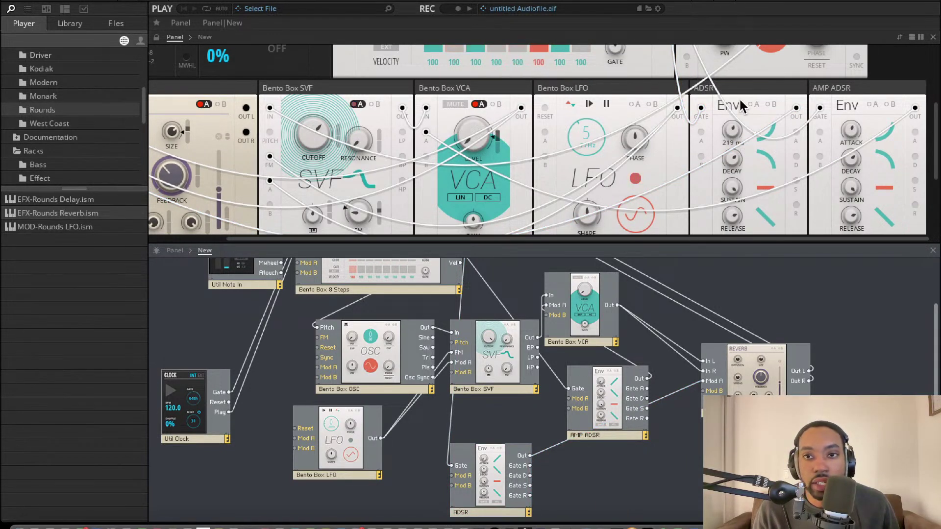
{"action": "left_click", "coordinate": [736, 127]}
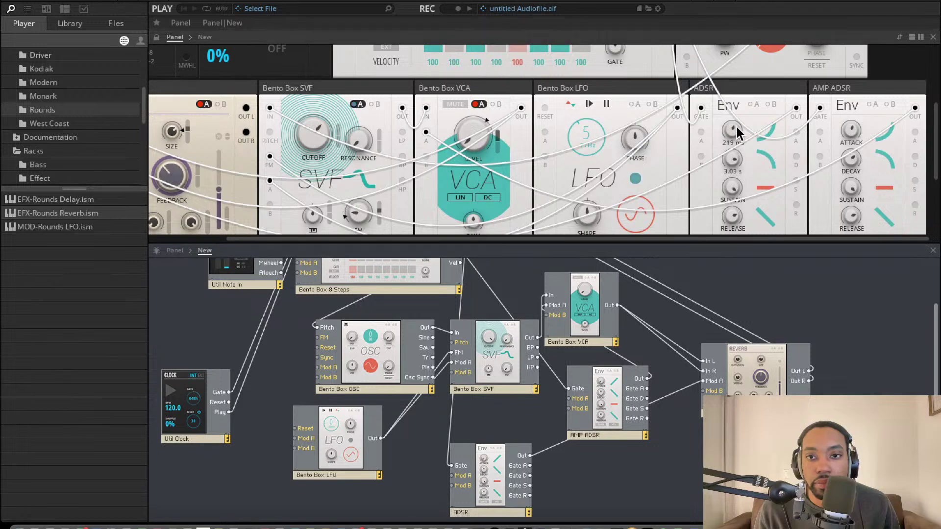
{"action": "left_click_drag", "start_coordinate": [736, 127], "coordinate": [738, 116]}
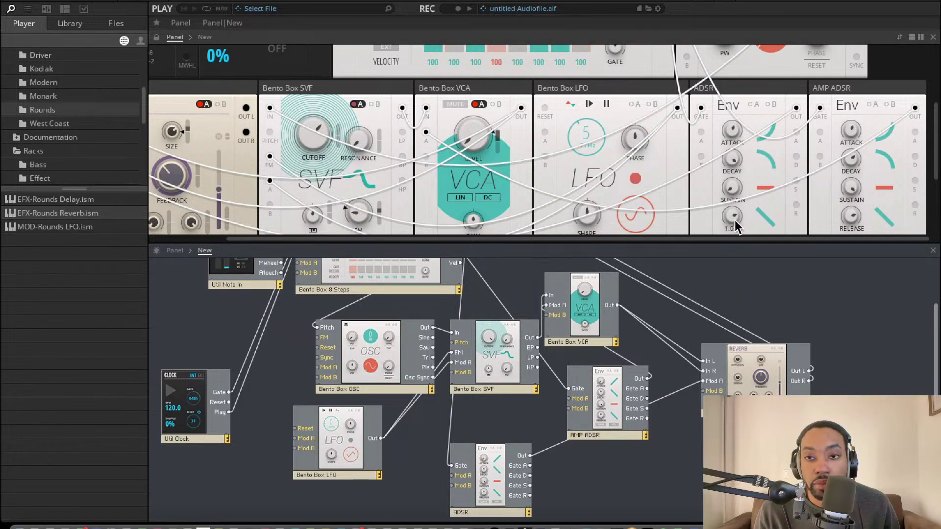
{"action": "left_click_drag", "start_coordinate": [733, 162], "coordinate": [737, 255]}
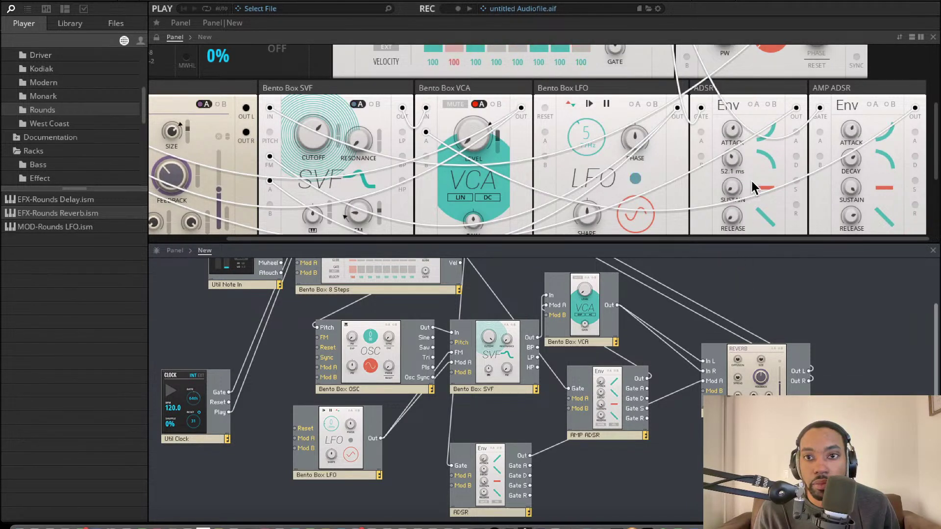
- Add modulation from A to the Rounds Reverb's Diffusion
{"action": "scroll", "coordinate": [485, 191], "scroll_direction": "left", "scroll_amount": 3}
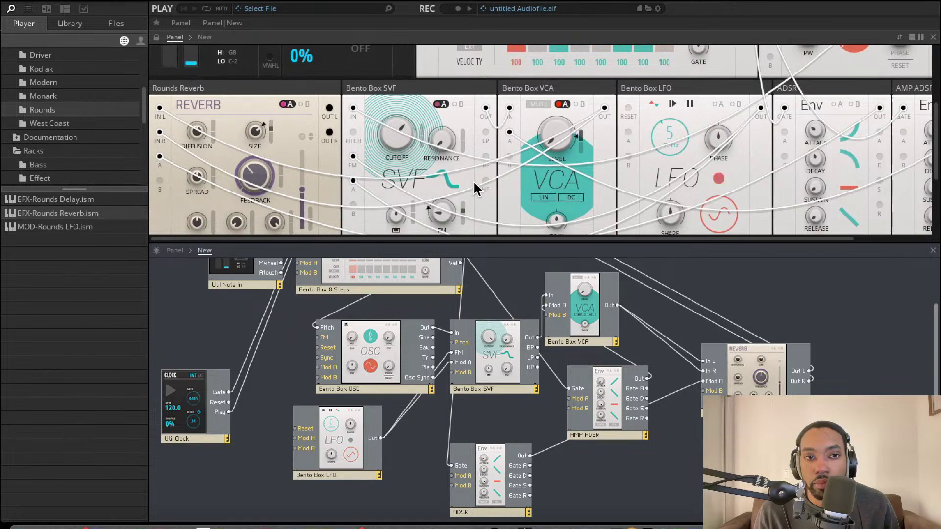
{"action": "scroll", "coordinate": [477, 187], "scroll_direction": "up", "scroll_amount": 2}
{"action": "scroll", "coordinate": [289, 165], "scroll_direction": "up", "scroll_amount": 4}
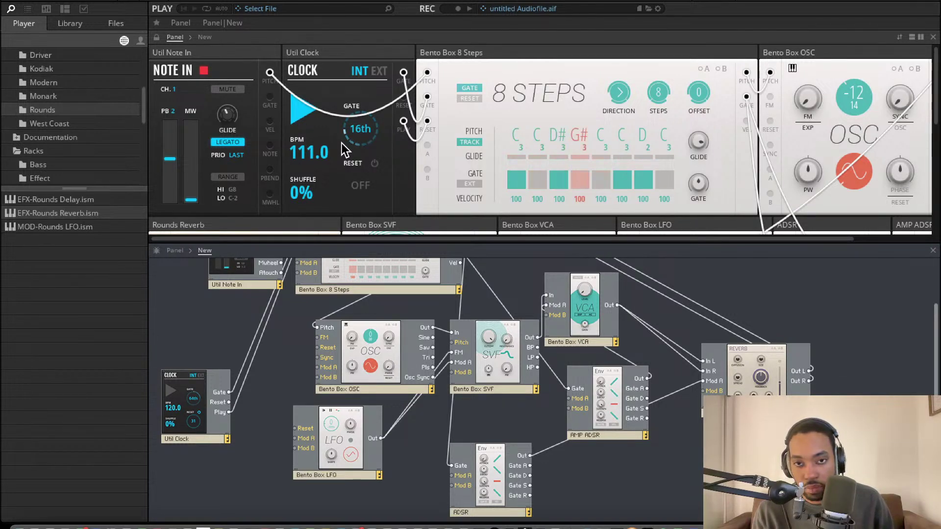
{"action": "scroll", "coordinate": [448, 147], "scroll_direction": "down", "scroll_amount": 3}
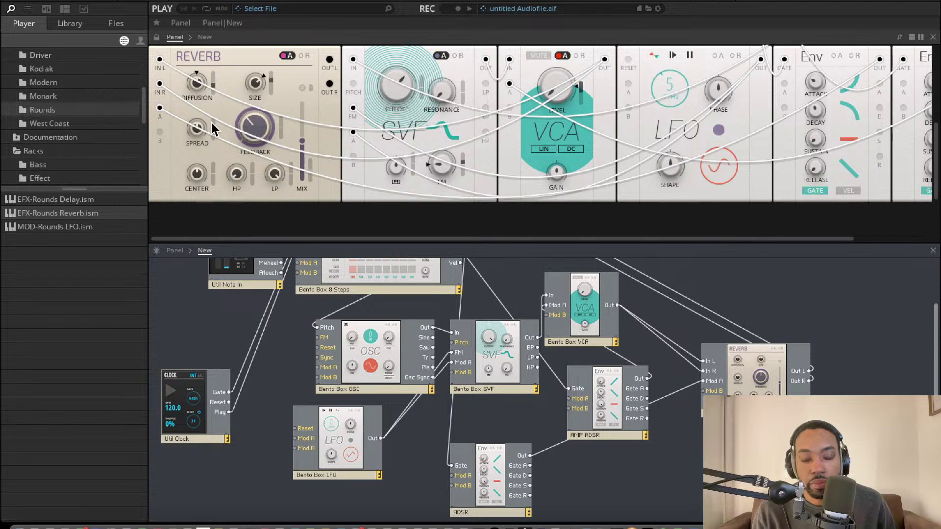
- Set the ADSR envelope's Attack to about 1.00 ms and its Release to about 128 ms
{"action": "scroll", "coordinate": [857, 104], "scroll_direction": "right", "scroll_amount": 3}
{"action": "scroll", "coordinate": [848, 106], "scroll_direction": "up", "scroll_amount": 3}
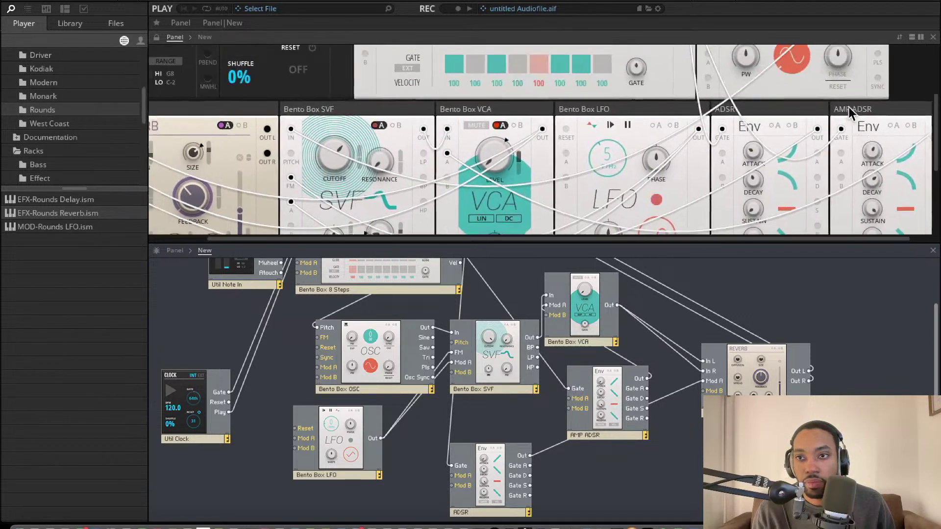
{"action": "scroll", "coordinate": [849, 107], "scroll_direction": "up", "scroll_amount": 2}
{"action": "scroll", "coordinate": [901, 194], "scroll_direction": "down", "scroll_amount": 3}
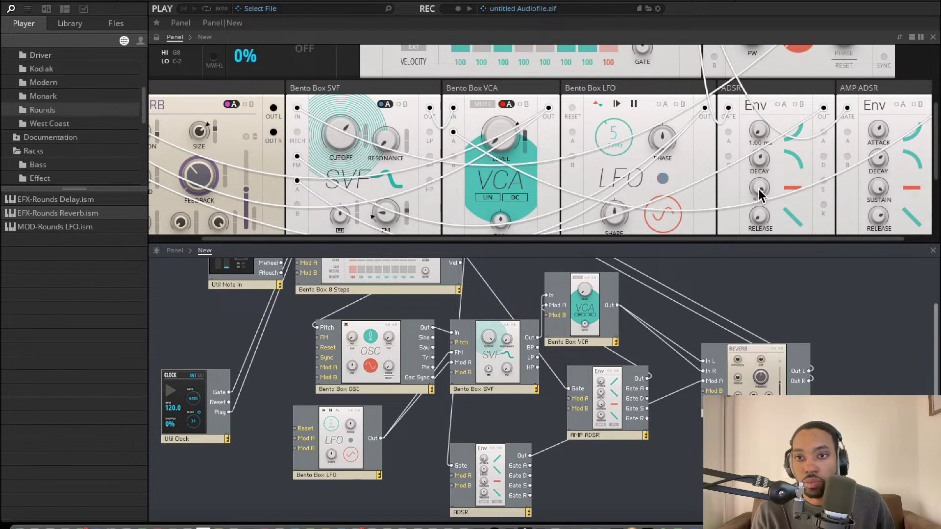
{"action": "scroll", "coordinate": [772, 157], "scroll_direction": "left", "scroll_amount": 1}
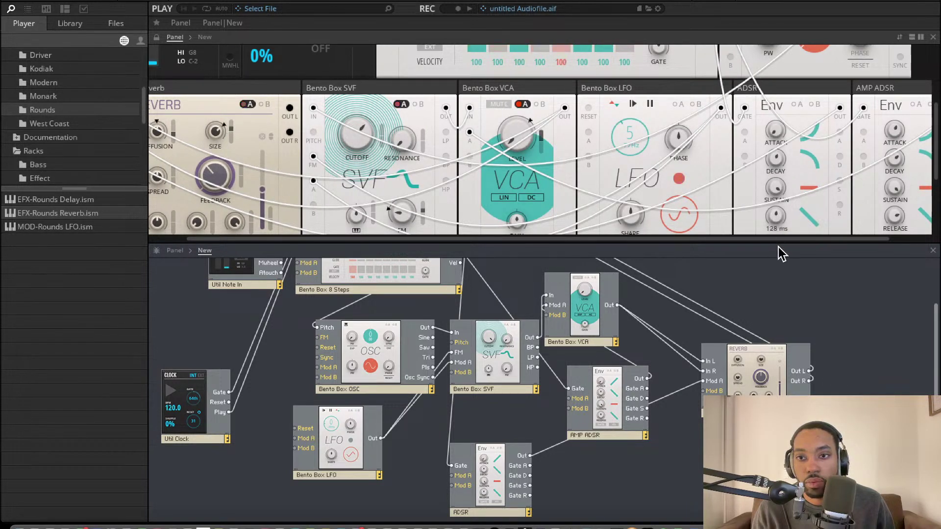
- Modulate the reverb's Feedback from A instead of Diffusion and Size, and stop the clock
{"action": "scroll", "coordinate": [333, 241], "scroll_direction": "left", "scroll_amount": 1}
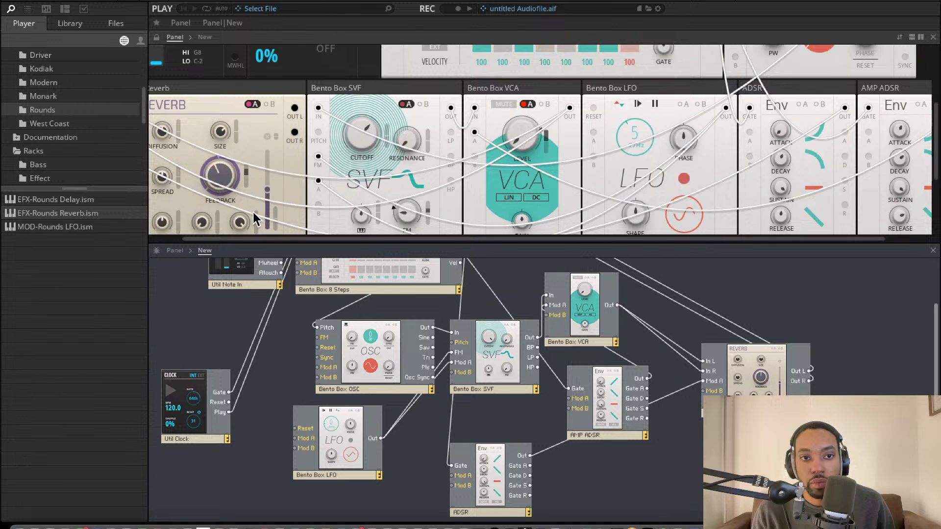
{"action": "scroll", "coordinate": [240, 217], "scroll_direction": "down", "scroll_amount": 2}
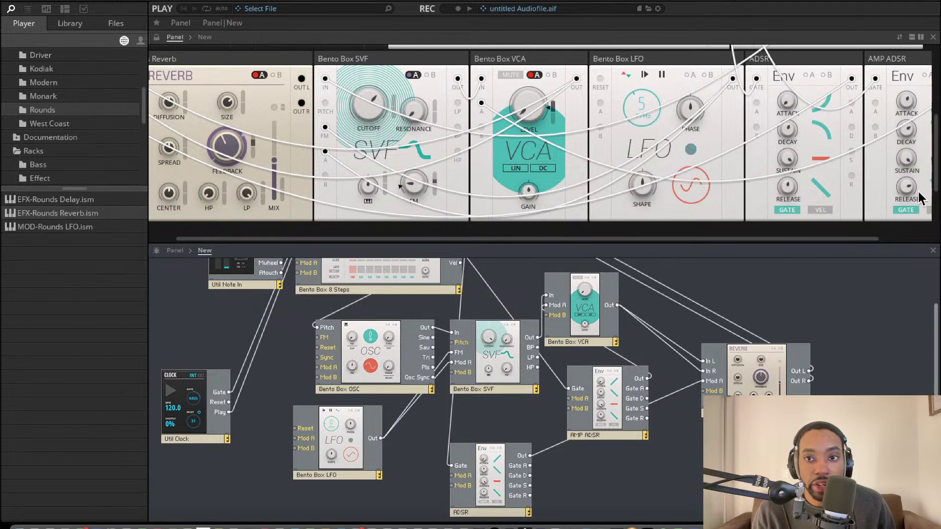
{"action": "scroll", "coordinate": [819, 153], "scroll_direction": "right", "scroll_amount": 2}
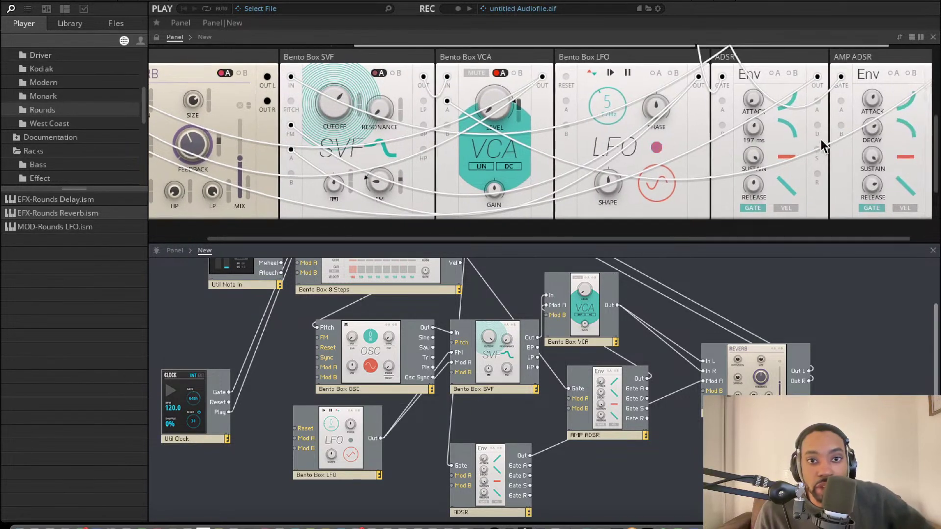
{"action": "scroll", "coordinate": [538, 128], "scroll_direction": "up", "scroll_amount": 3}
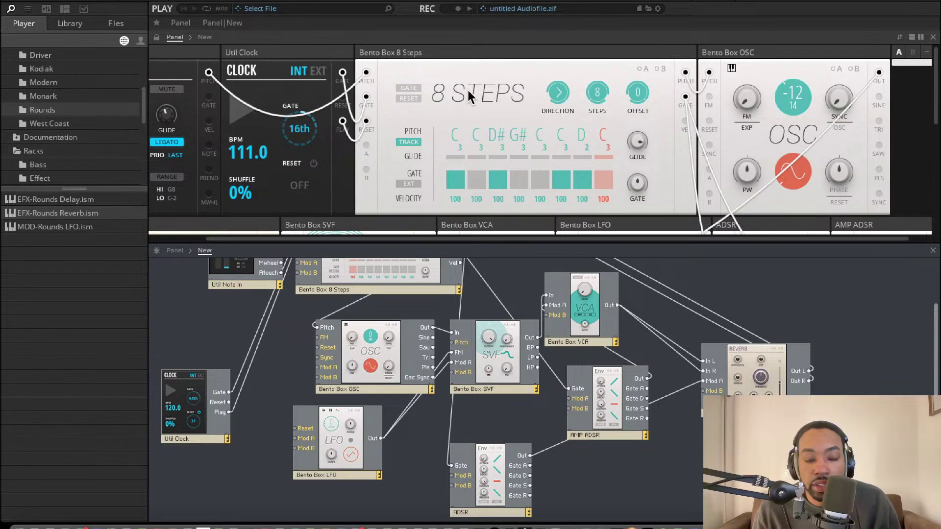
{"action": "scroll", "coordinate": [469, 96], "scroll_direction": "down", "scroll_amount": 3}
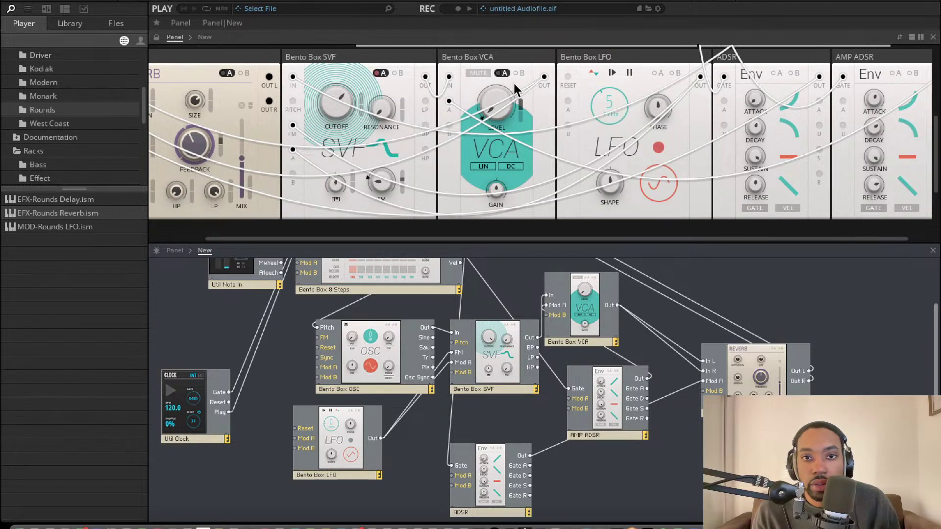
- Move the SVF block slightly up and delete the wire from the LFO Out to the SVF's FM input
{"action": "scroll", "coordinate": [554, 272], "scroll_direction": "up", "scroll_amount": 3}
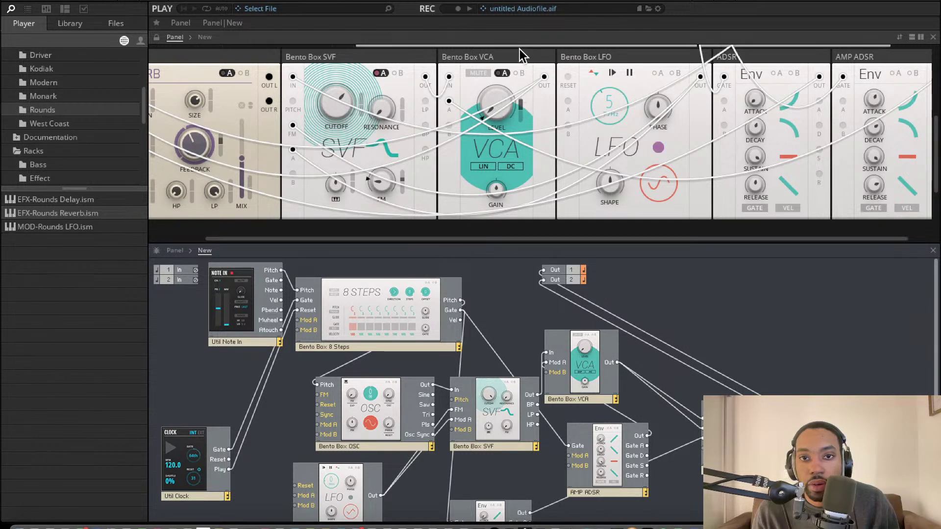
{"action": "mouse_move", "coordinate": [508, 398]}
{"action": "left_mouse_down"}
{"action": "mouse_move", "coordinate": [499, 362]}
{"action": "mouse_move", "coordinate": [507, 386]}
{"action": "left_mouse_up"}
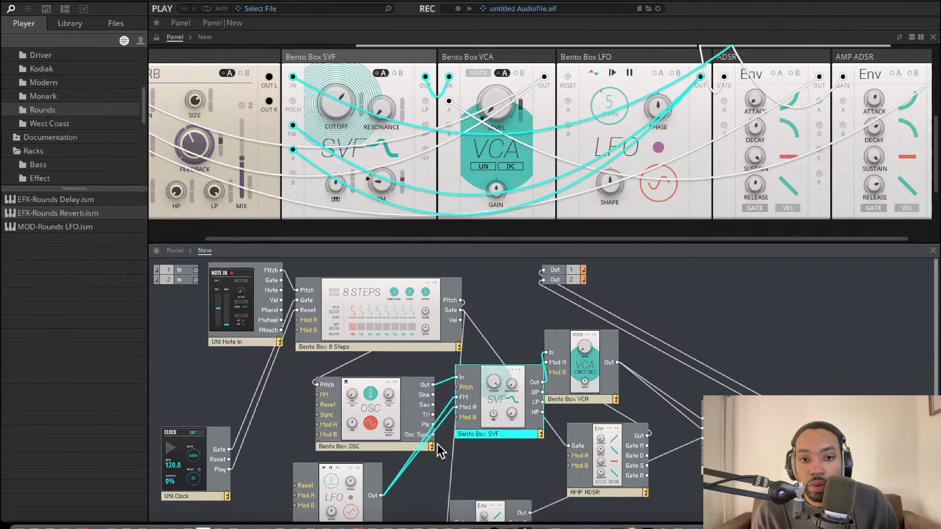
{"action": "left_click", "coordinate": [401, 454]}
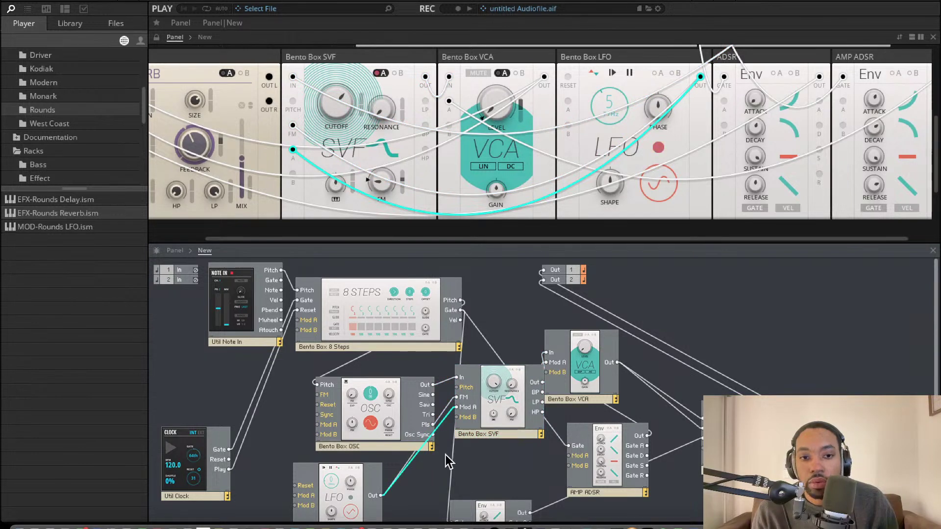
{"action": "left_click", "coordinate": [409, 458]}
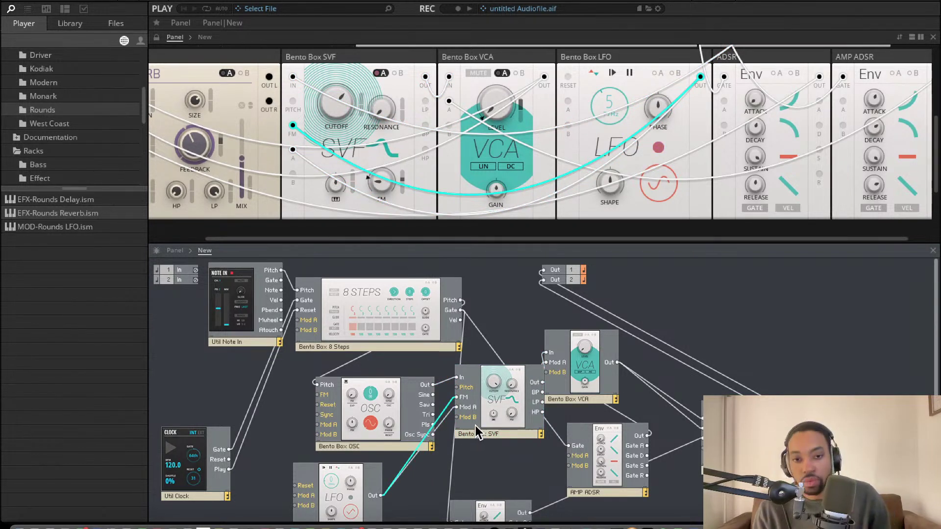
{"action": "key", "text": "Delete"}
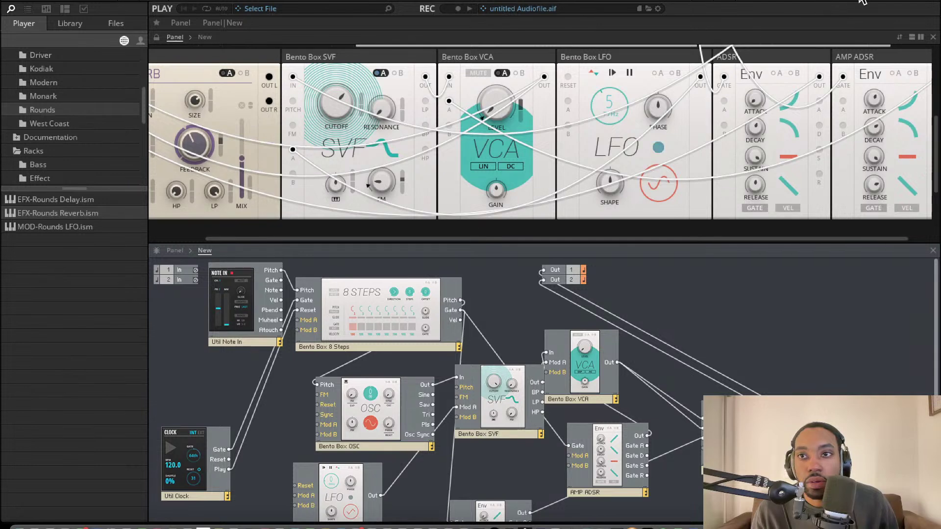
- Start the clock and reconnect the LFO Out to the SVF's FM input
{"action": "scroll", "coordinate": [550, 104], "scroll_direction": "up", "scroll_amount": 3}
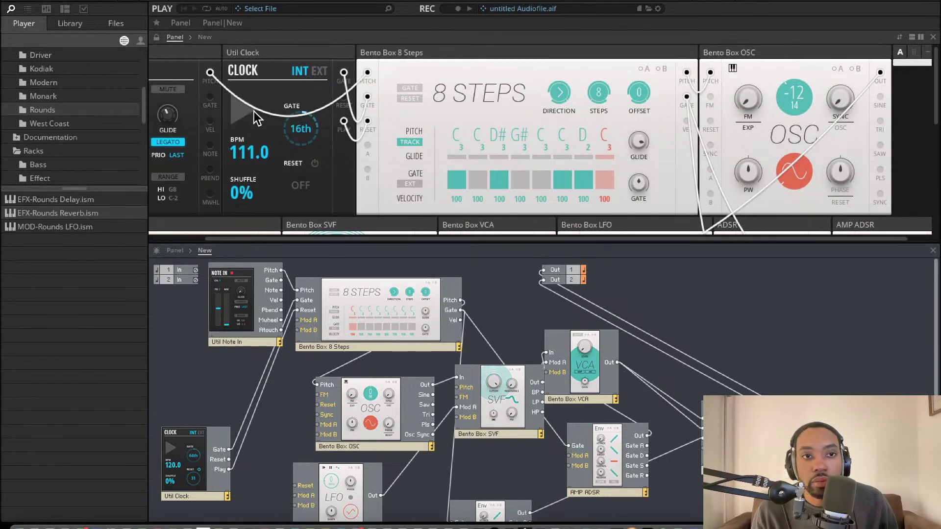
{"action": "scroll", "coordinate": [420, 142], "scroll_direction": "down", "scroll_amount": 3}
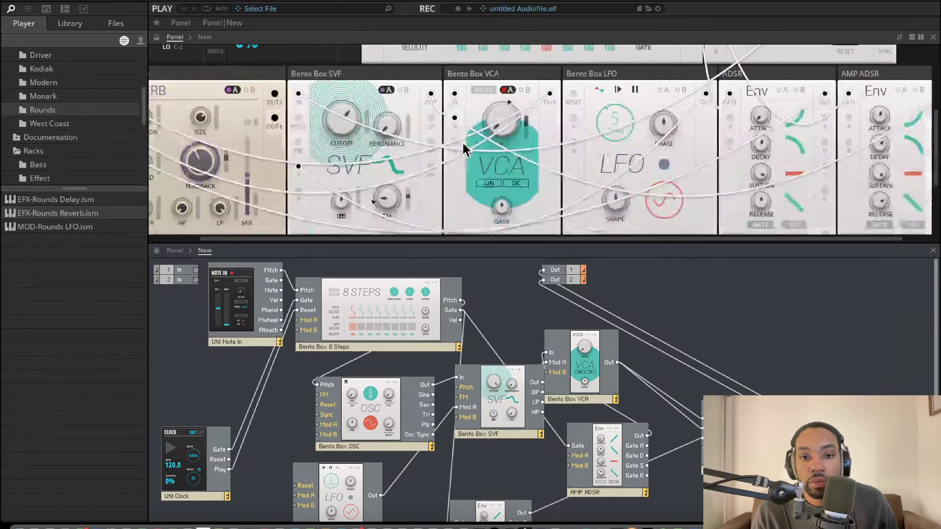
{"action": "left_click_drag", "start_coordinate": [380, 496], "coordinate": [461, 396]}
{"action": "scroll", "coordinate": [414, 208], "scroll_direction": "down", "scroll_amount": 2}
{"action": "scroll", "coordinate": [413, 211], "scroll_direction": "up", "scroll_amount": 5}
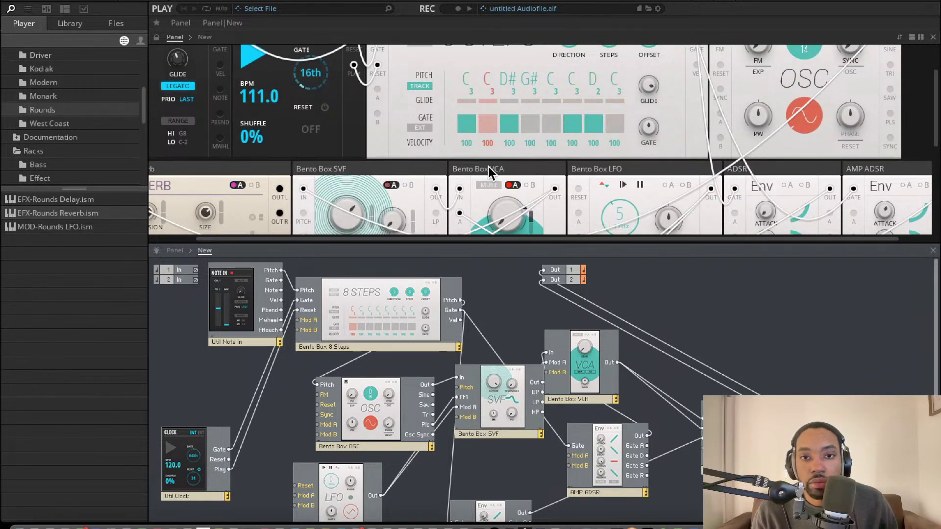
- Move the VCA and 8 Steps blocks slightly to the right in the structure
{"action": "scroll", "coordinate": [488, 166], "scroll_direction": "up", "scroll_amount": 1}
{"action": "left_click_drag", "start_coordinate": [590, 368], "coordinate": [623, 367]}
{"action": "left_click_drag", "start_coordinate": [353, 311], "coordinate": [366, 302]}
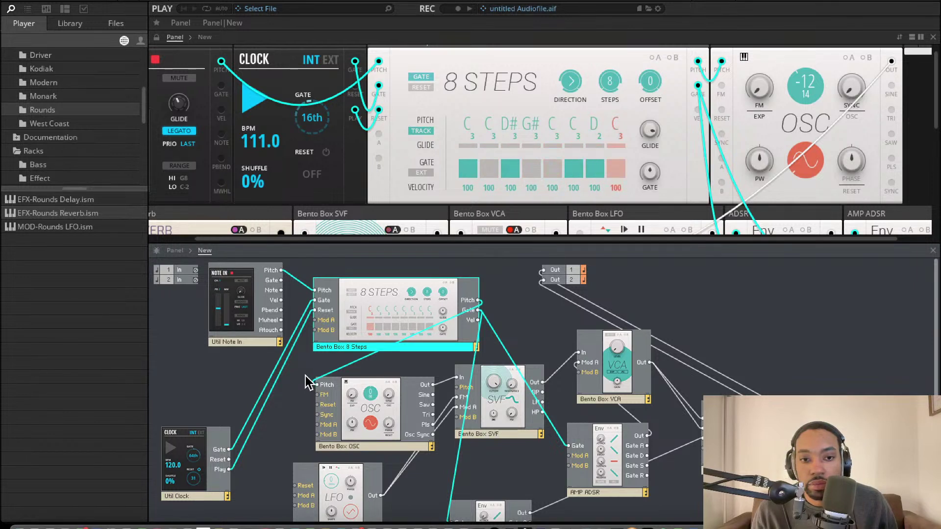
- Audition the OSC's Pitch input fed by the Note In's Pitch against the 8 Steps' Pitch, ending on the 8 Steps
{"action": "left_click_drag", "start_coordinate": [306, 360], "coordinate": [280, 271]}
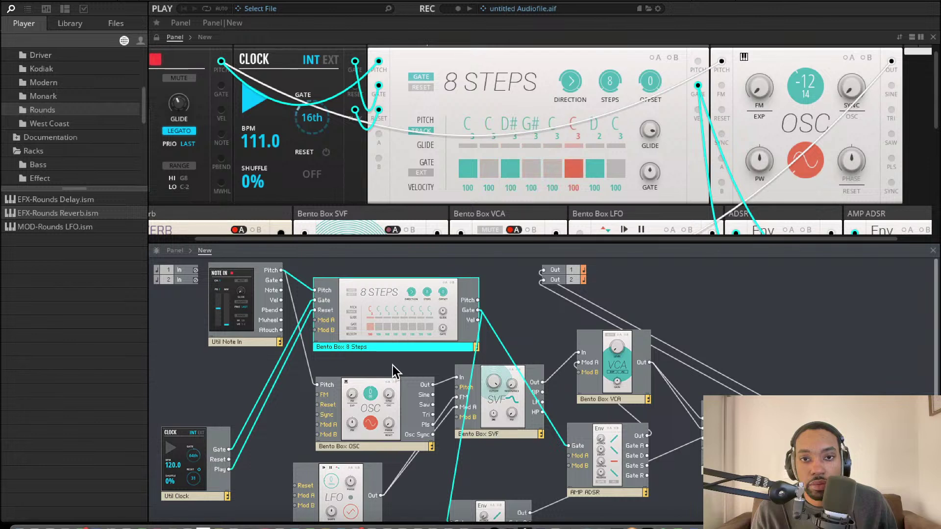
{"action": "mouse_move", "coordinate": [466, 293]}
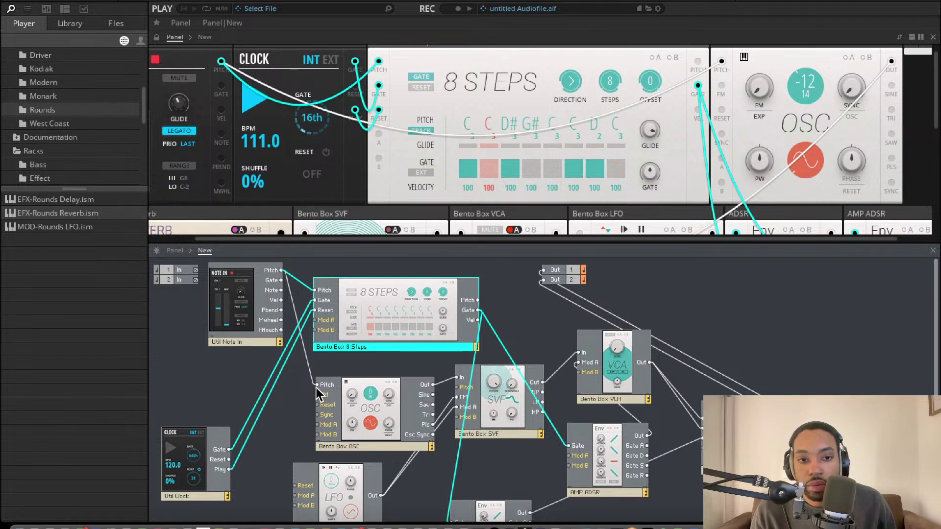
{"action": "left_click_drag", "start_coordinate": [318, 388], "coordinate": [477, 300]}
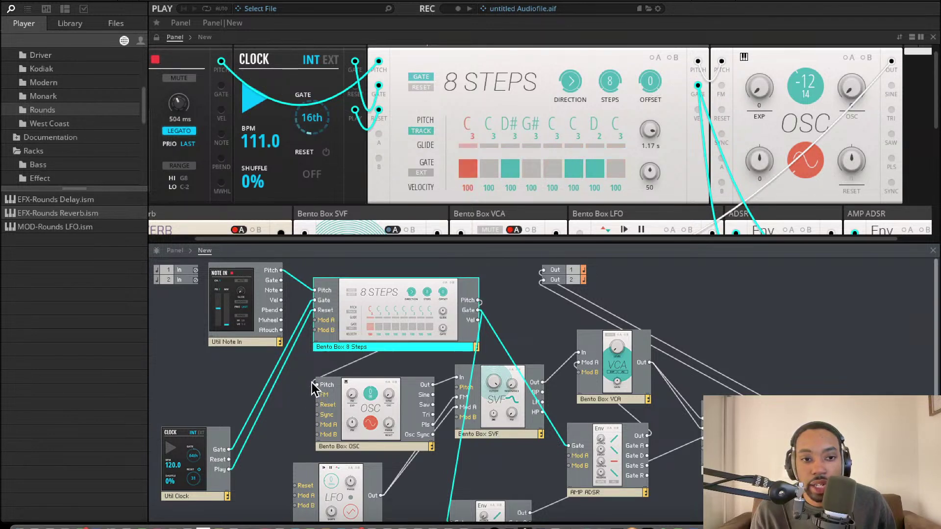
{"action": "left_click_drag", "start_coordinate": [316, 386], "coordinate": [281, 271]}
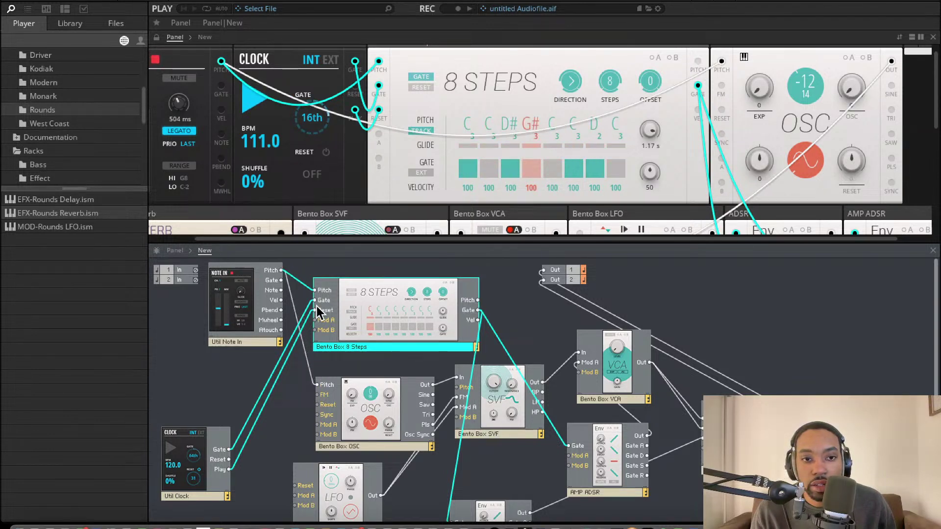
{"action": "left_click", "coordinate": [314, 382]}
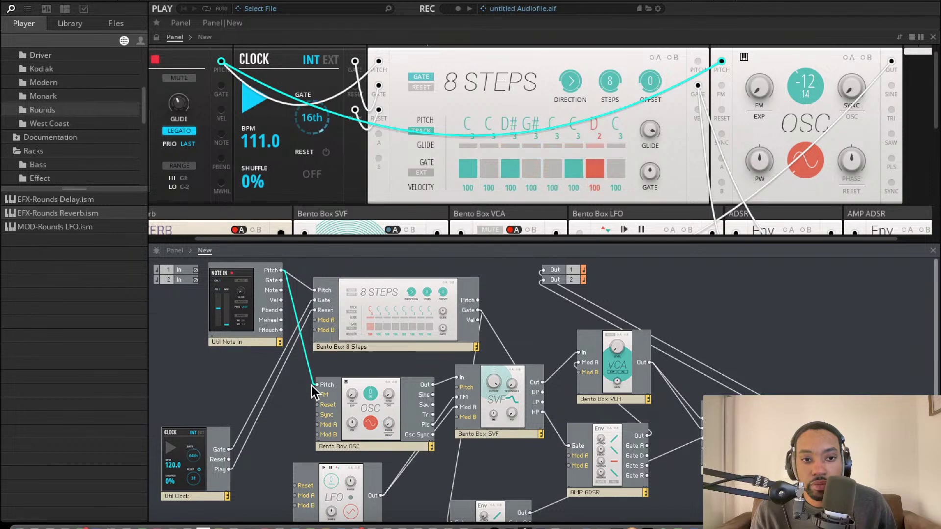
{"action": "left_click_drag", "start_coordinate": [320, 388], "coordinate": [478, 299]}
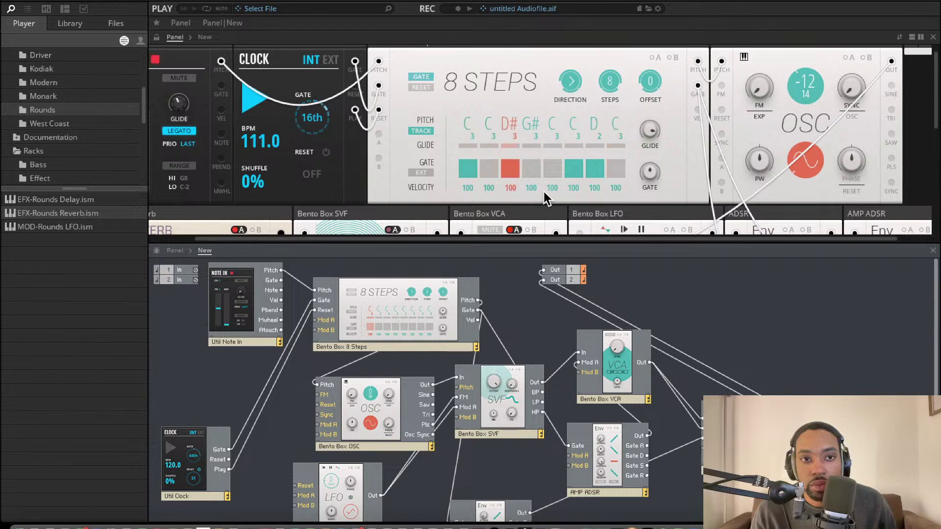
{"action": "scroll", "coordinate": [521, 143], "scroll_direction": "down", "scroll_amount": 3}
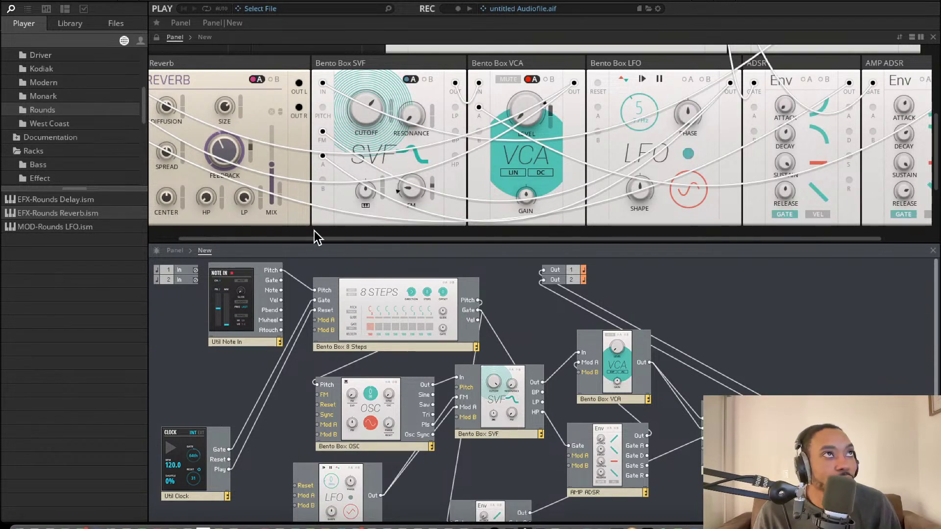
{"action": "scroll", "coordinate": [928, 107], "scroll_direction": "left", "scroll_amount": 1}
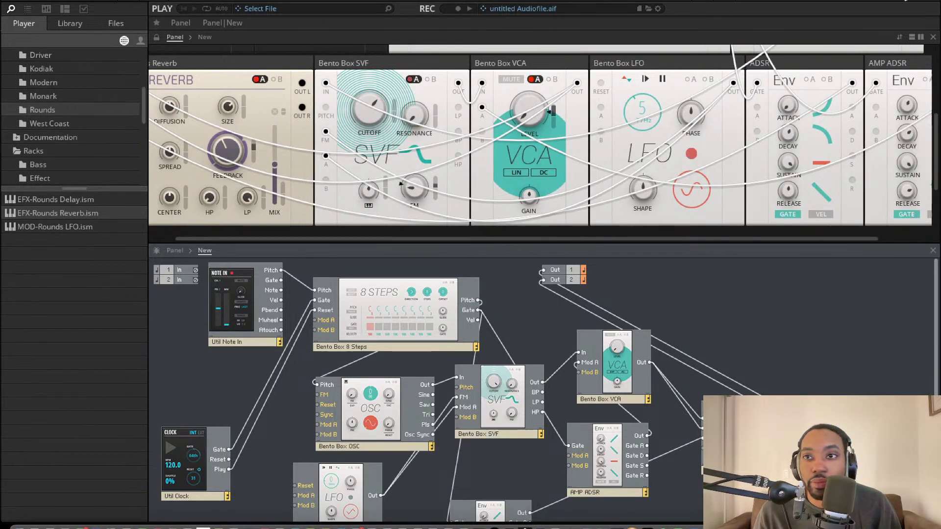